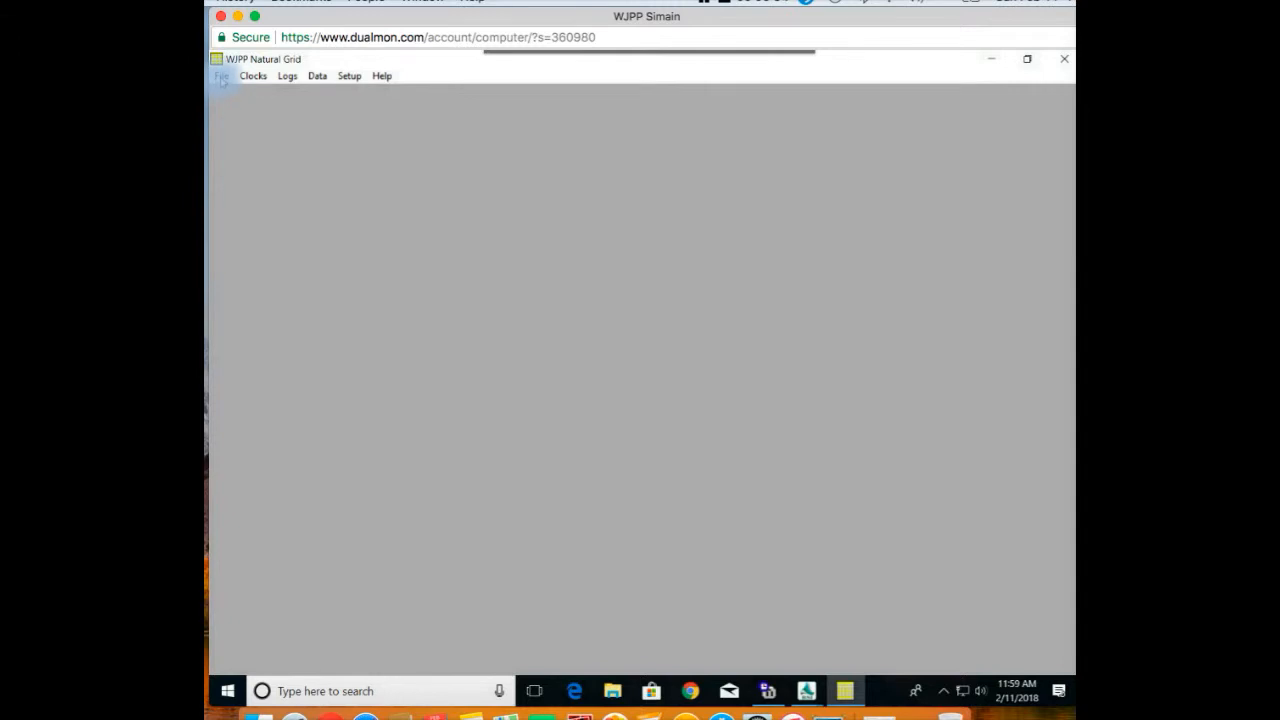
Open the clock editor for the WJPP station
left_click(221, 77)
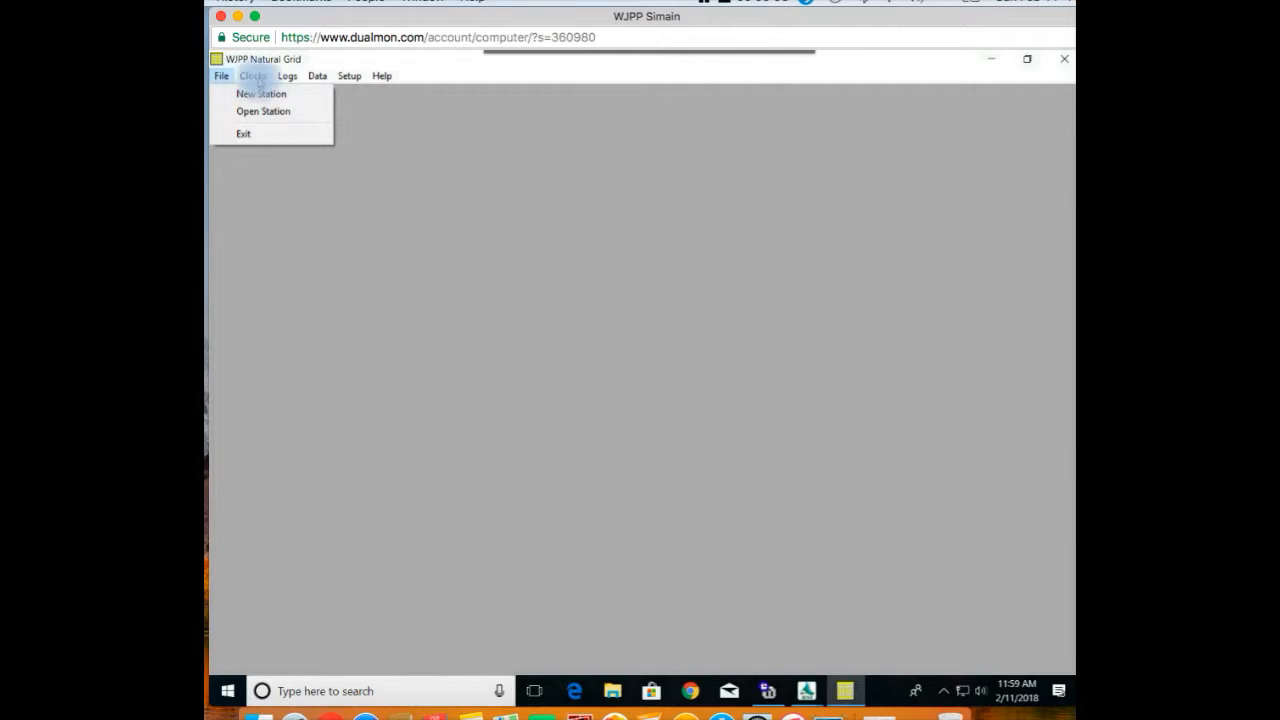
left_click(252, 76)
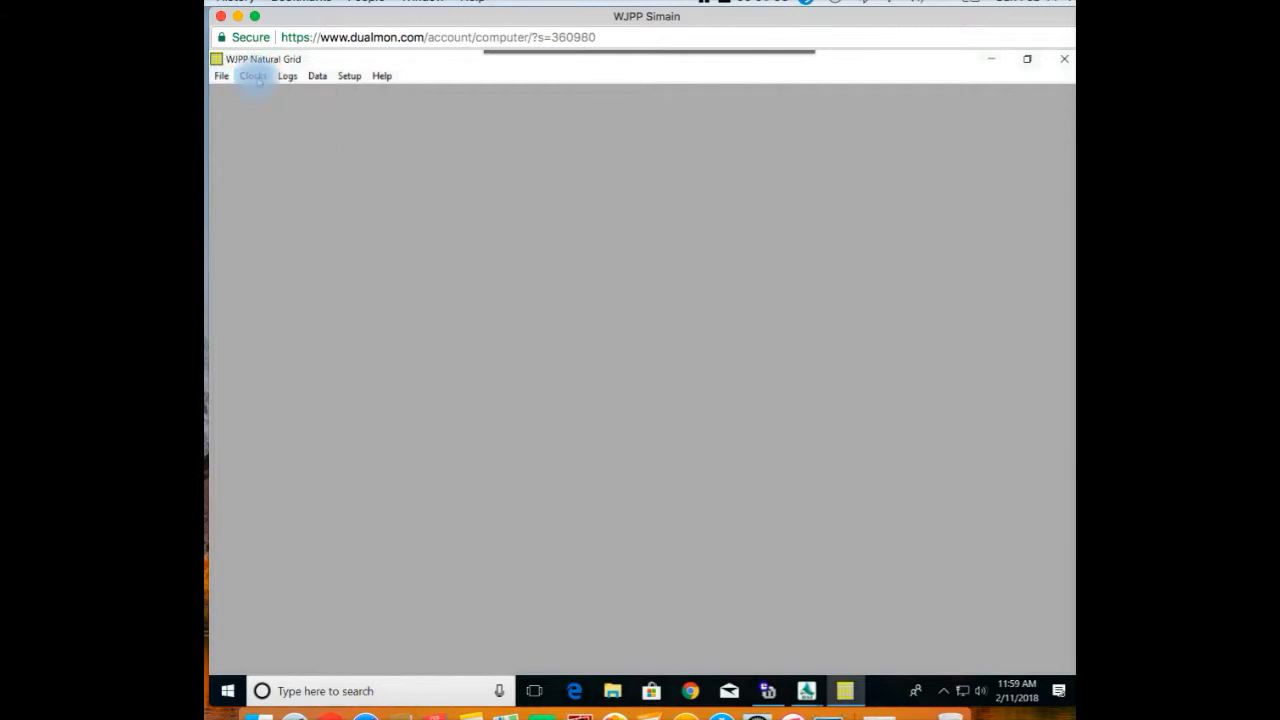
left_click(256, 79)
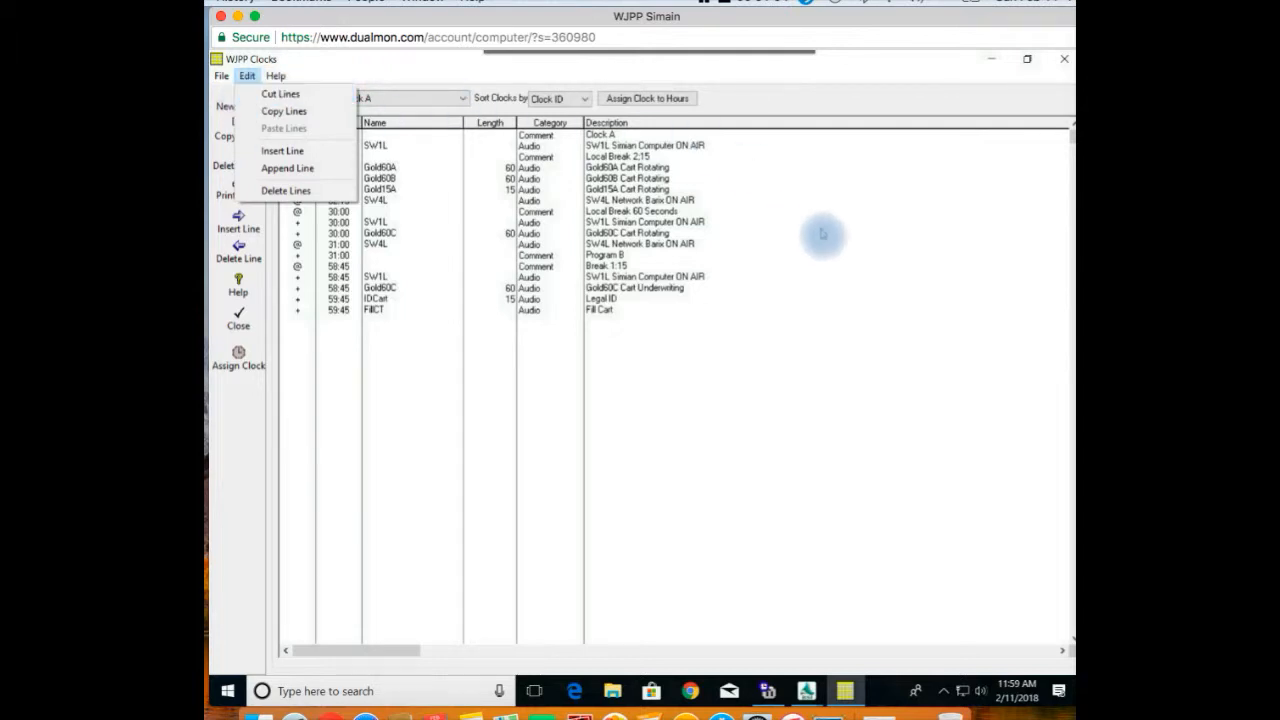
left_click(280, 111)
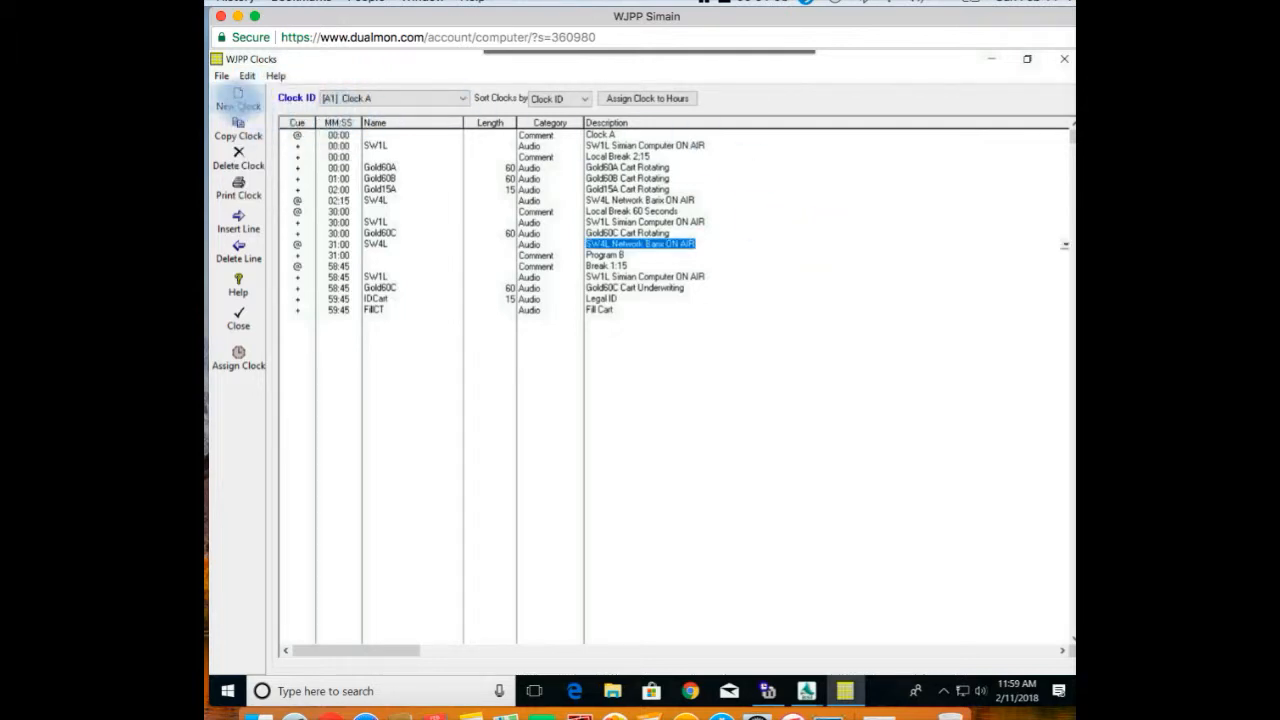
Create a new clock with the ID Z3 and the description "Id's Only Domestic"
left_click(239, 97)
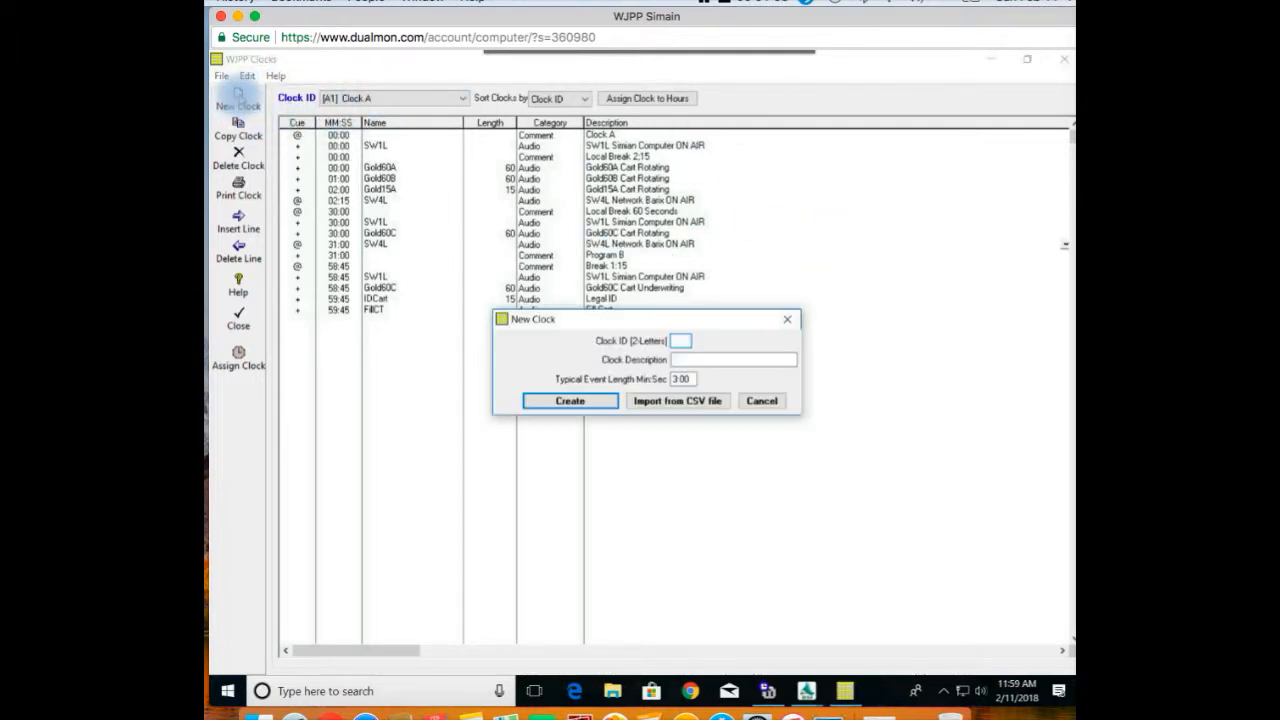
left_click(684, 341)
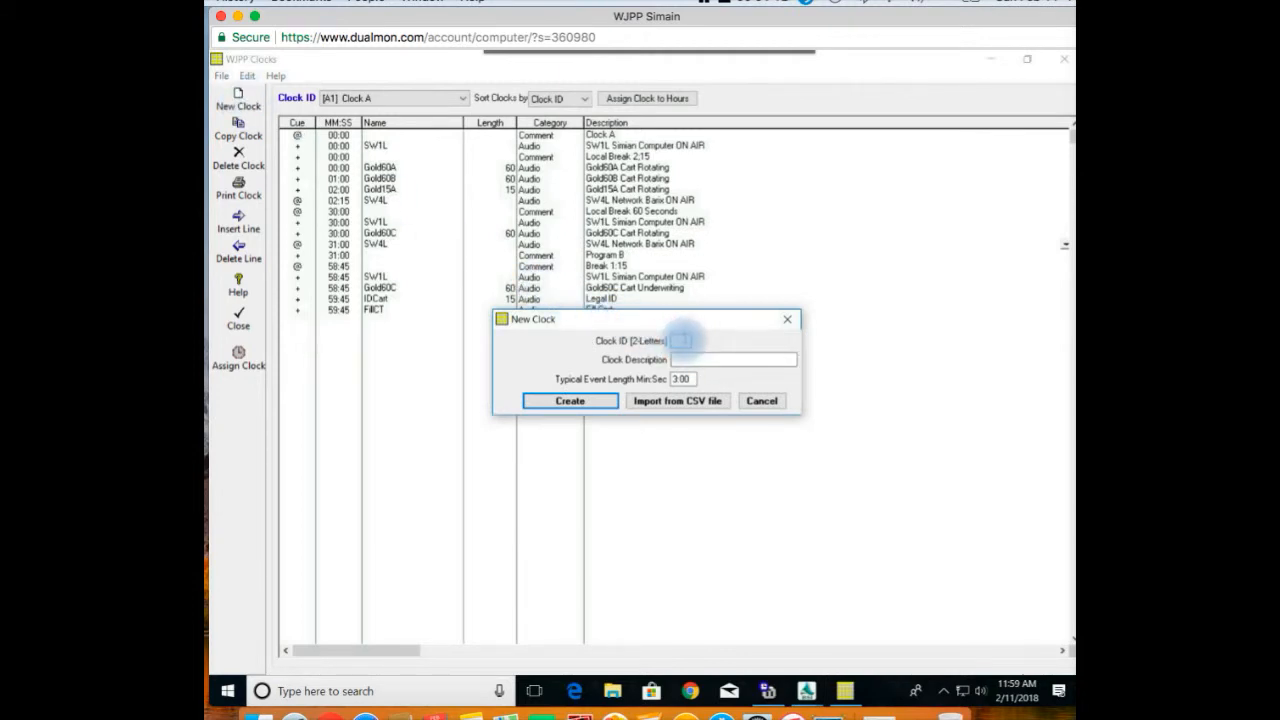
left_click(684, 341)
type("B1")
left_click(704, 361)
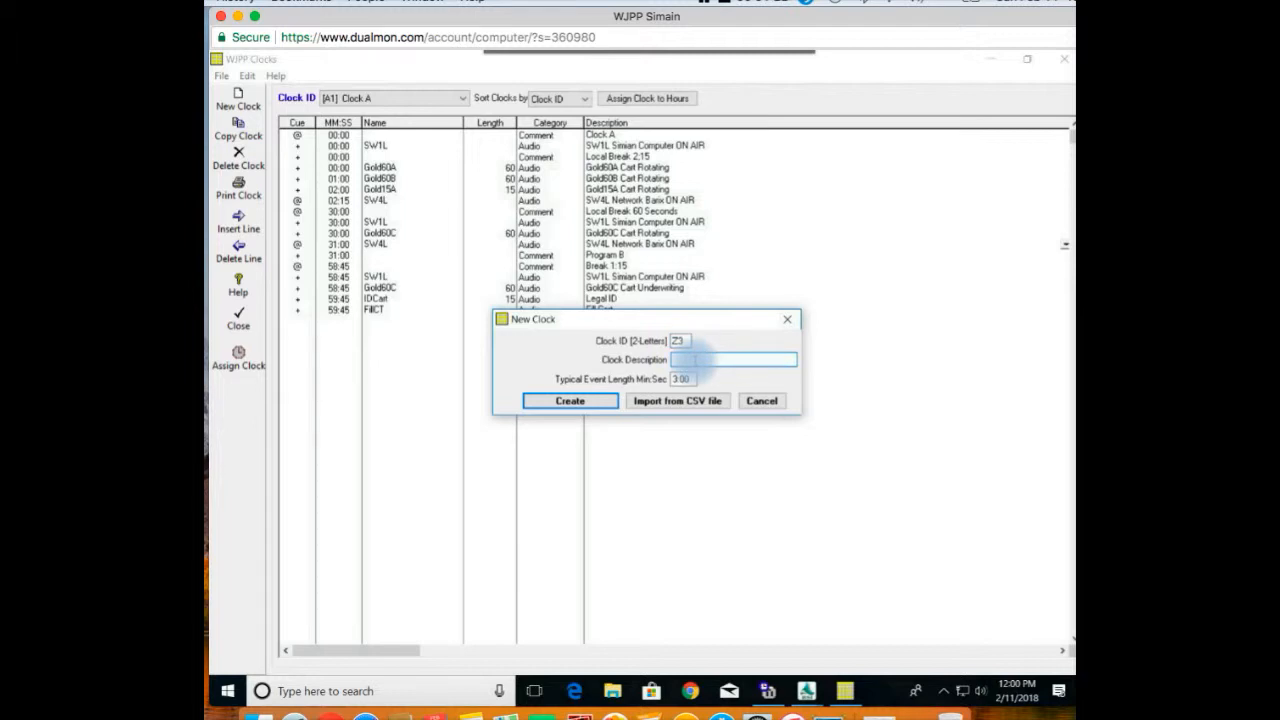
type("M")
type("Filler")
type(" 1")
type("ome")
type("stic")
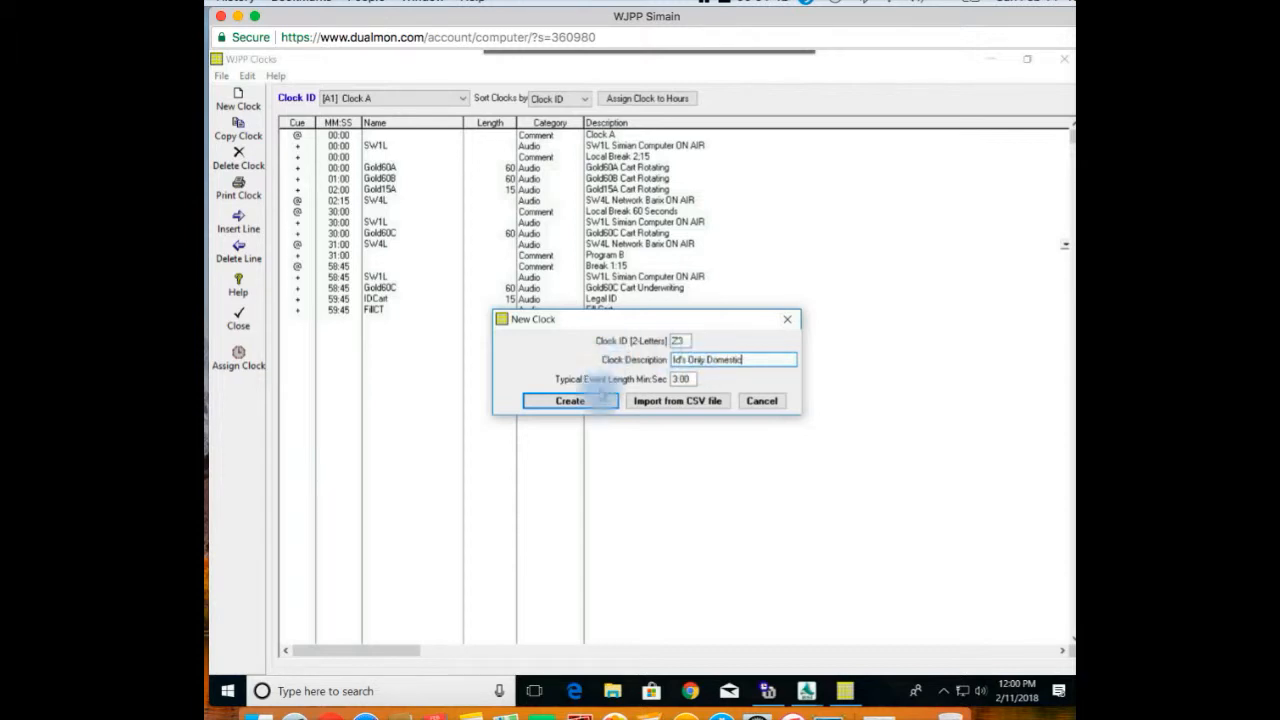
left_click(570, 401)
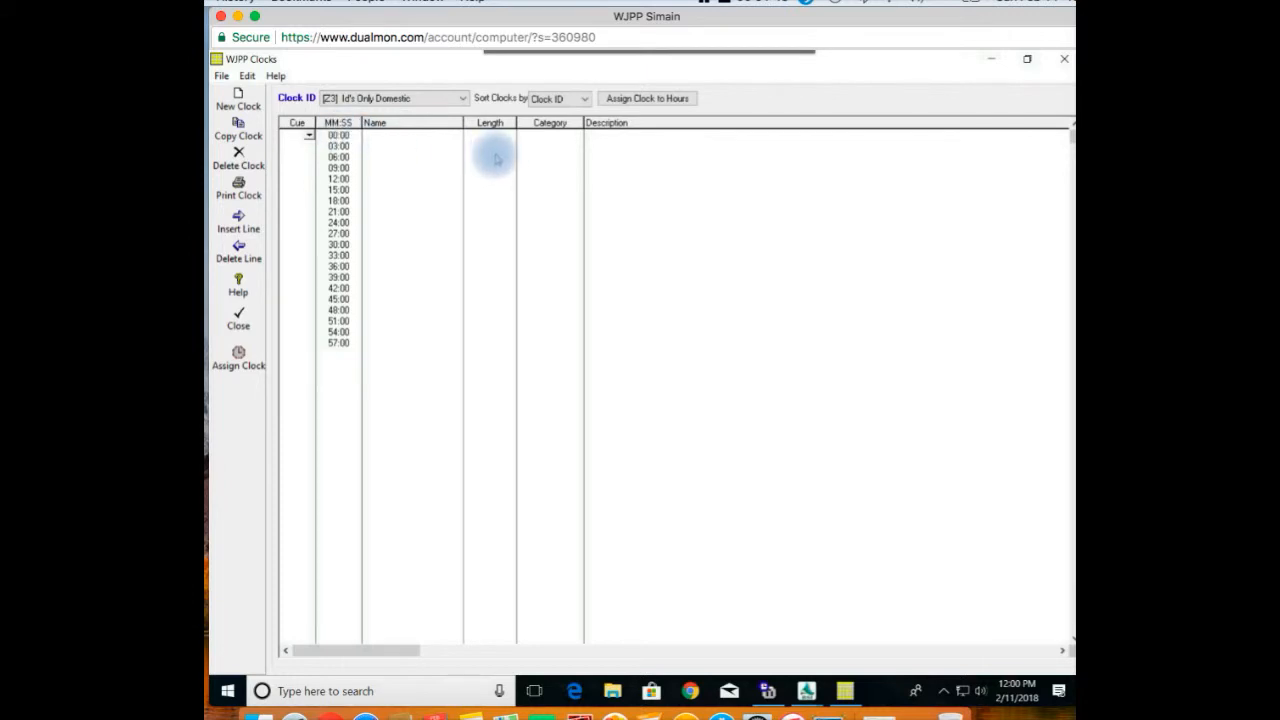
Set the clock's first line to the @ cue and the Comment category
left_click(310, 137)
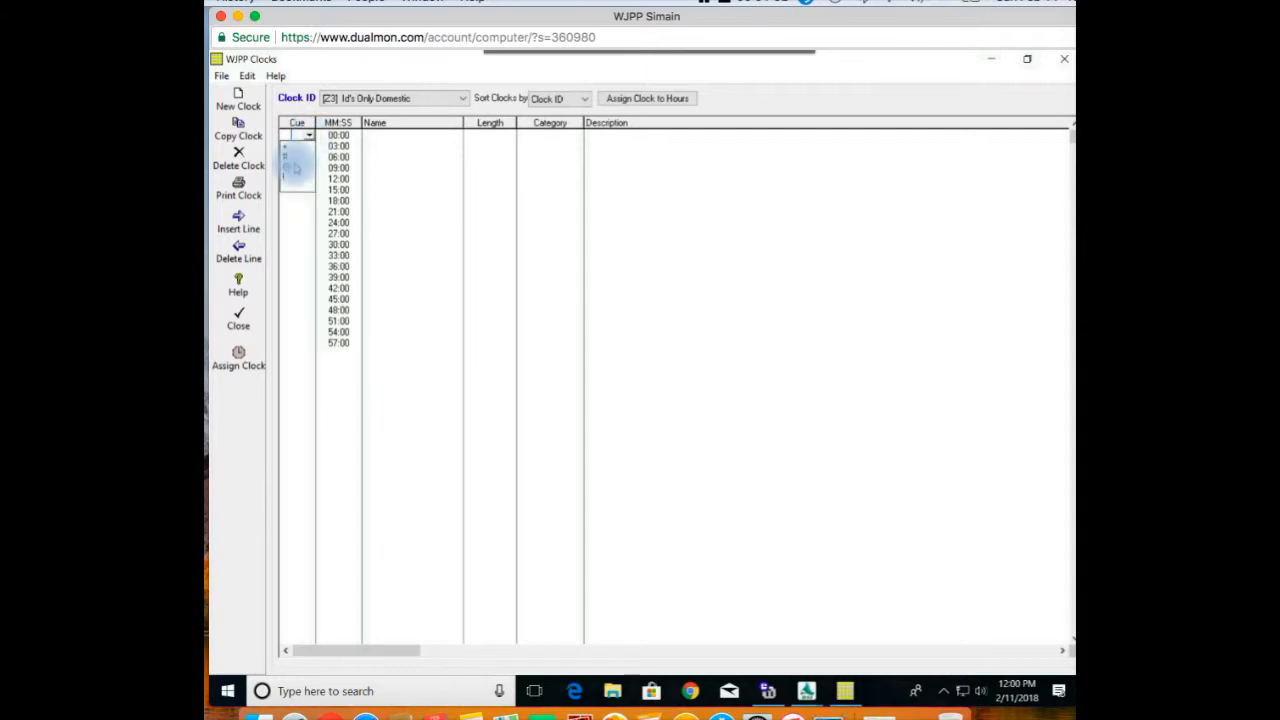
left_click(293, 171)
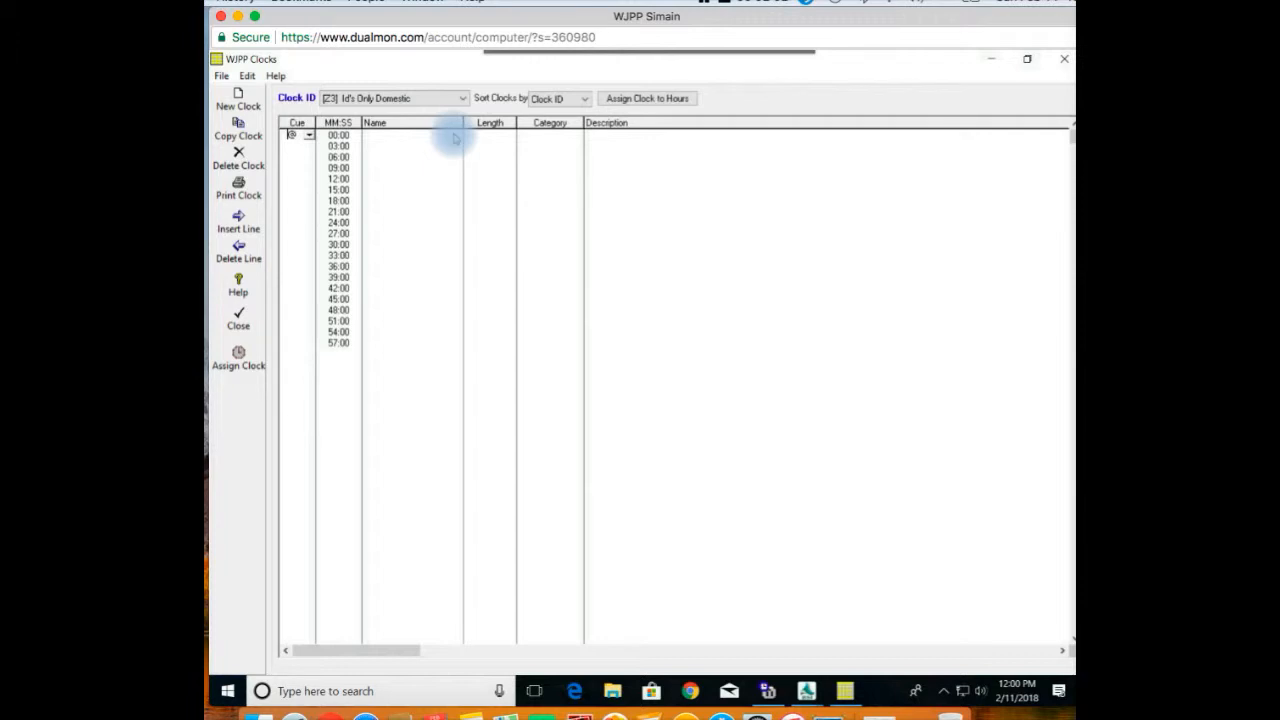
left_click(503, 135)
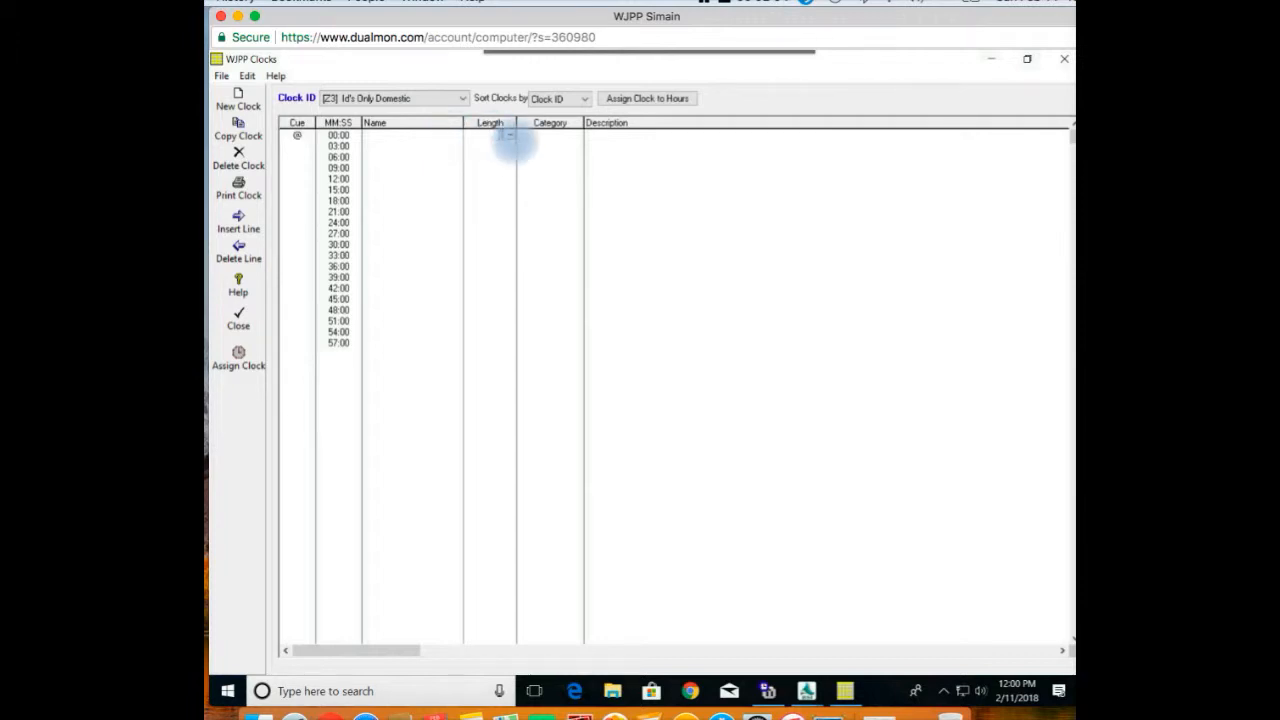
left_click(508, 137)
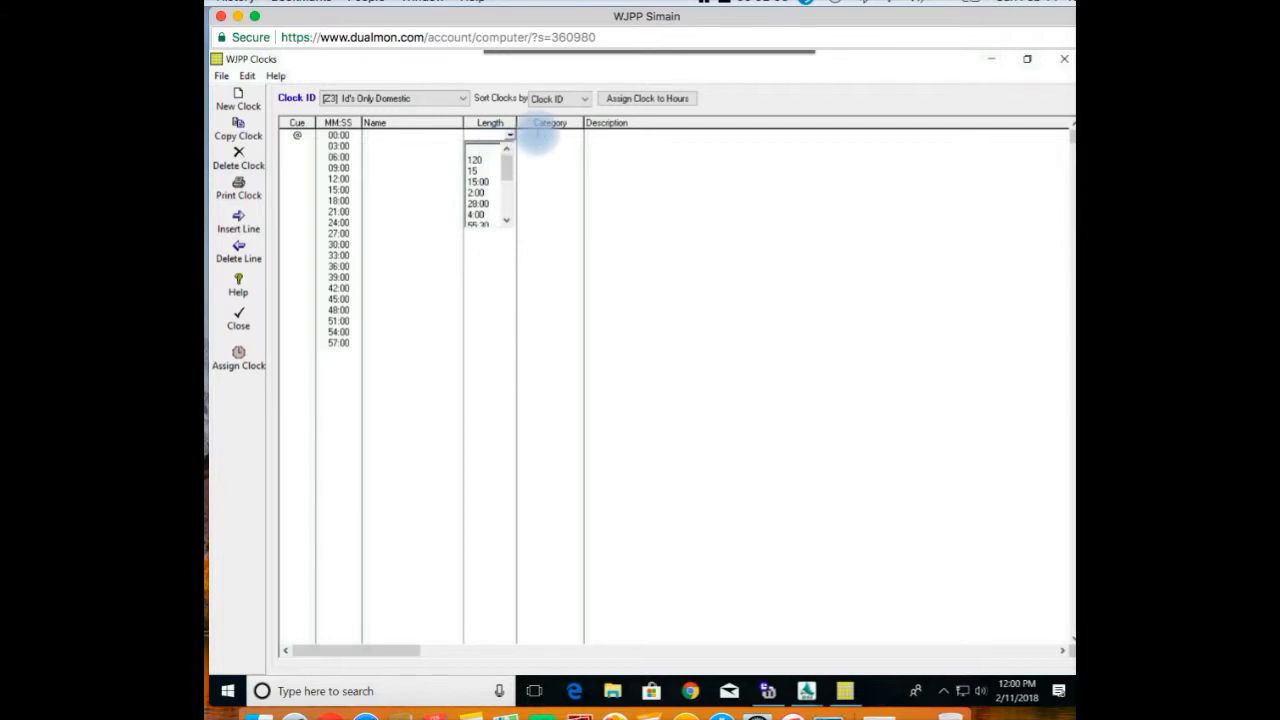
left_click(538, 138)
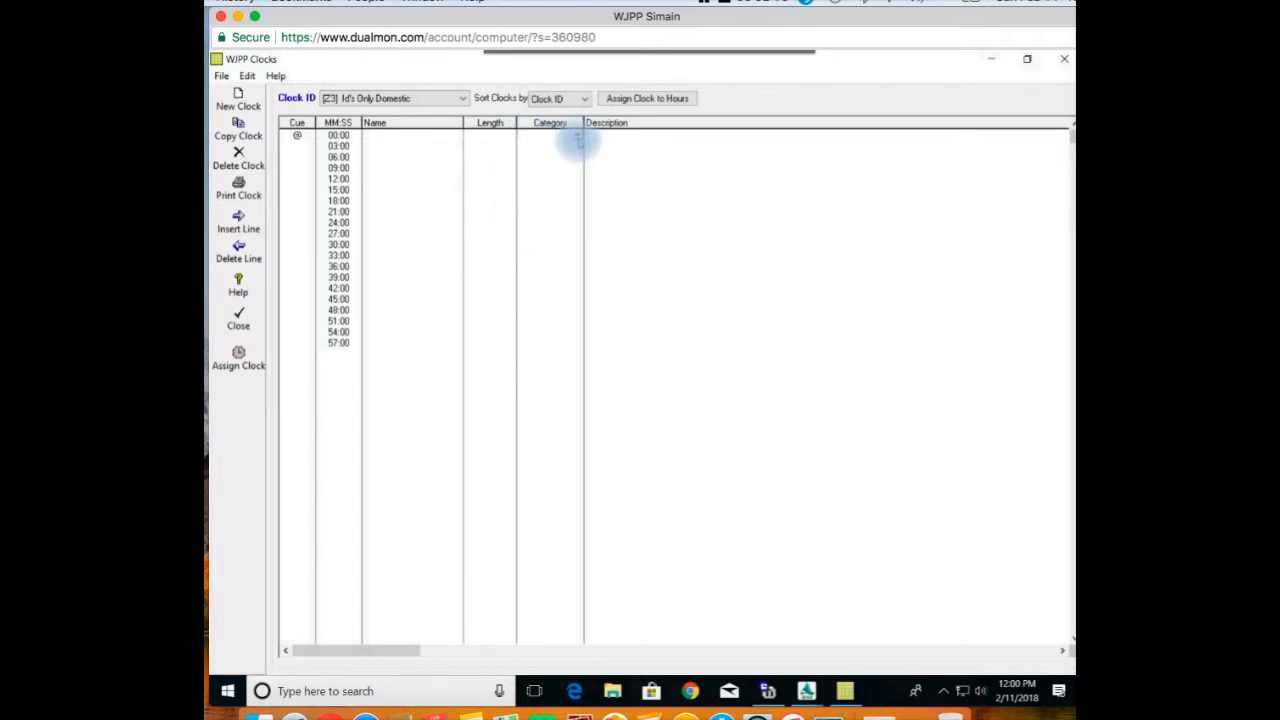
left_click(577, 137)
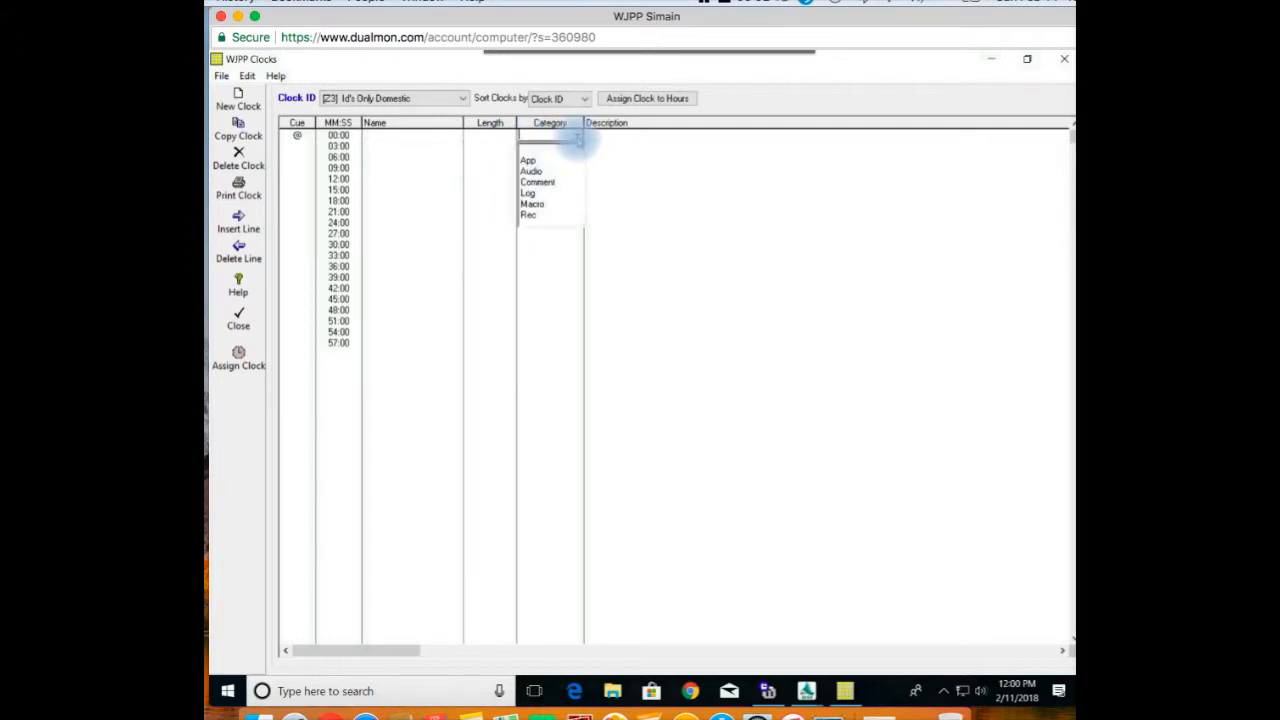
left_click(548, 183)
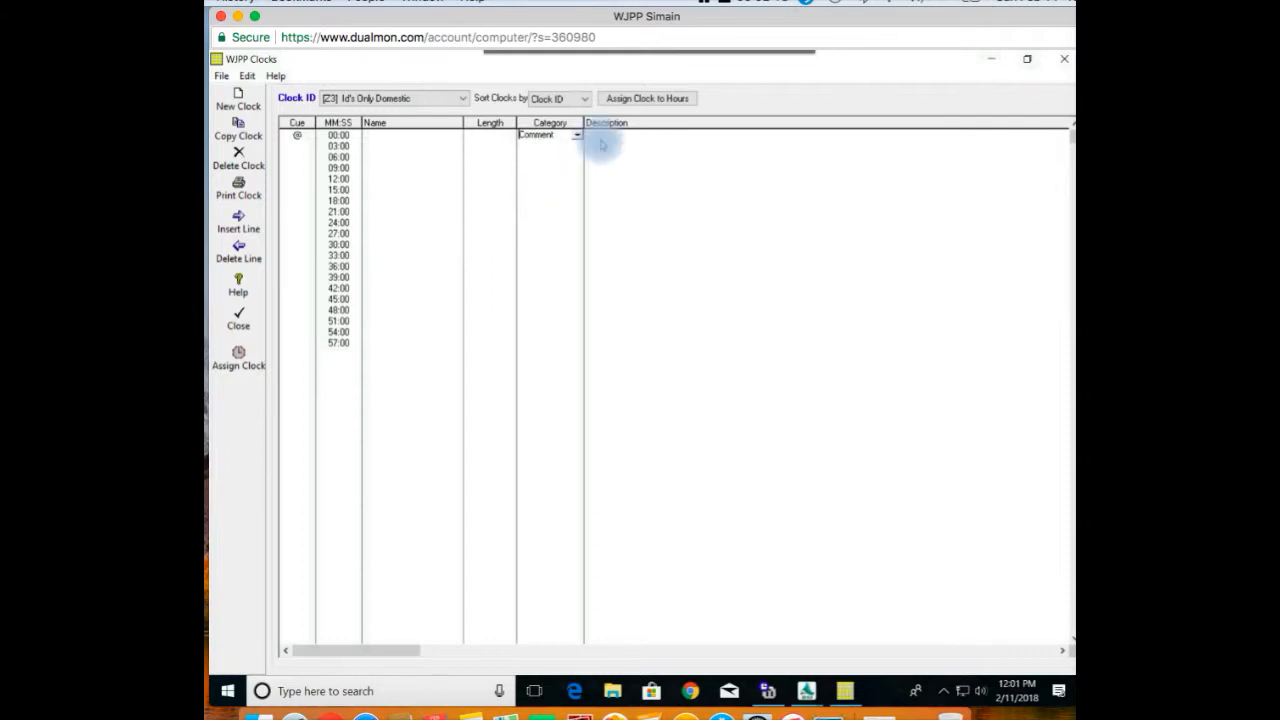
Enter "ID Only Domestic Hour" as the description of the first line
left_click(603, 140)
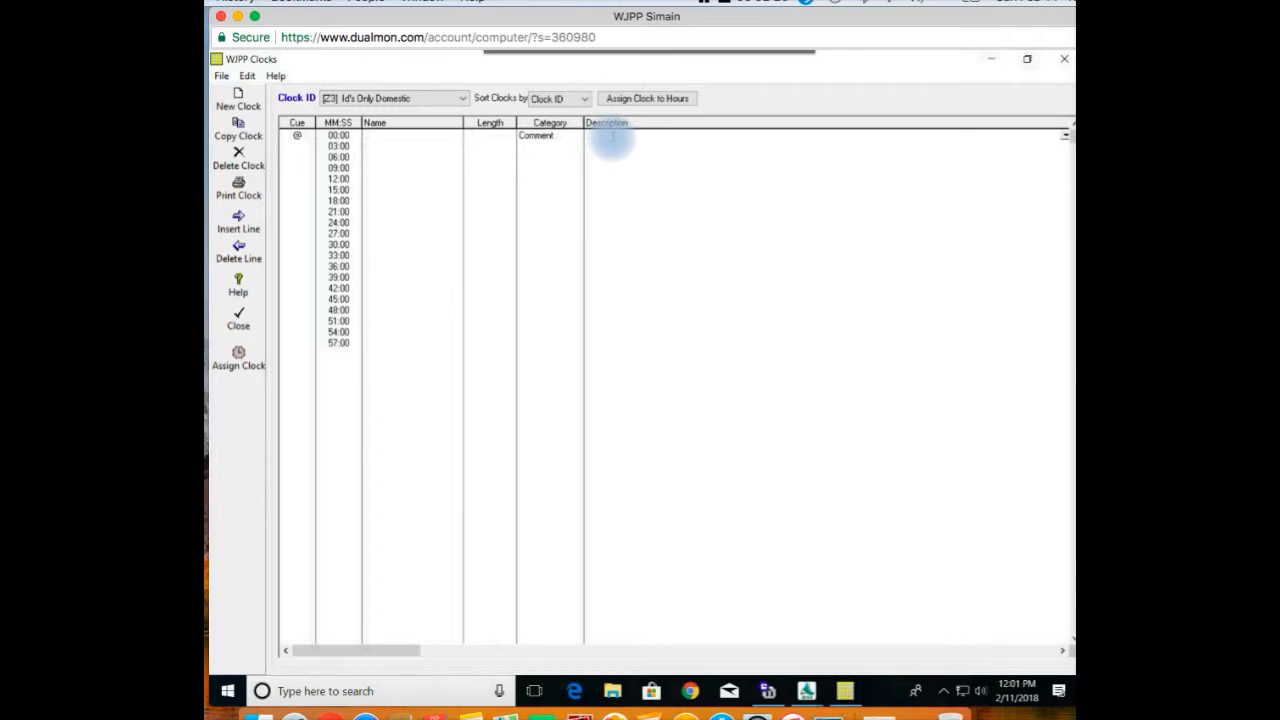
type("ID Only")
type("Domestic Hour")
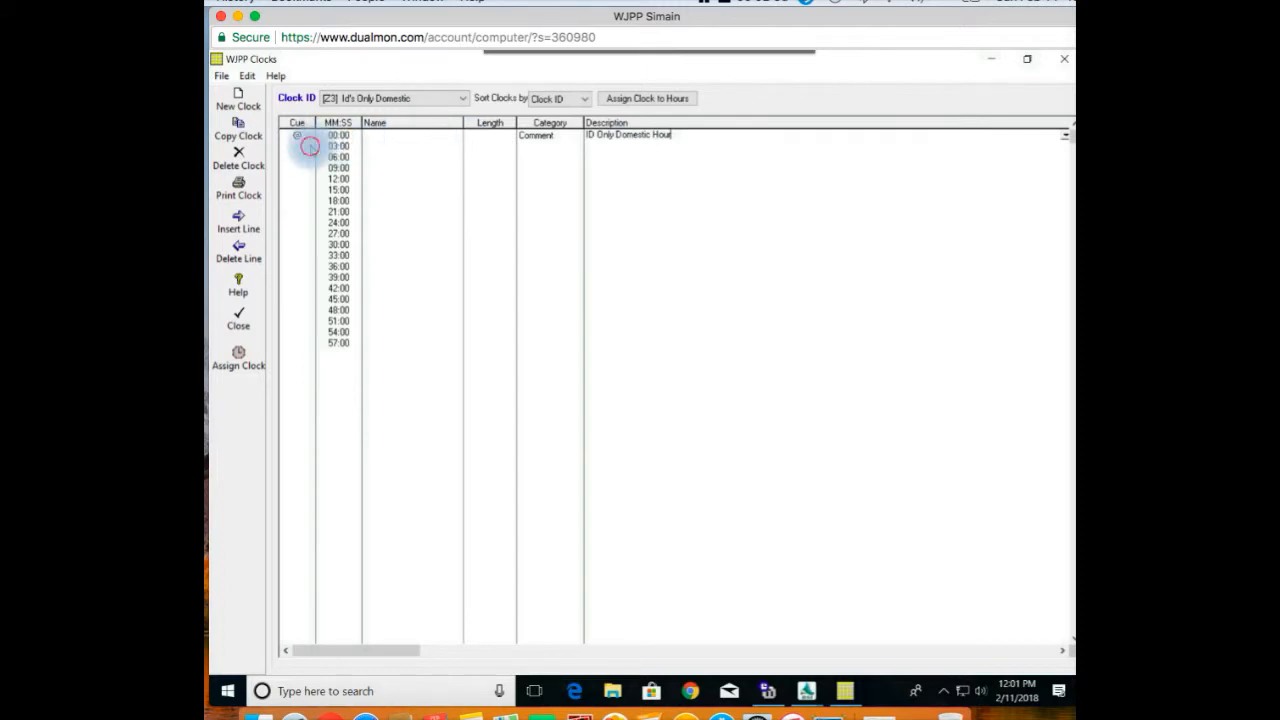
Give the second line the + cue and the name EWTNDON
left_click(310, 147)
left_click(310, 146)
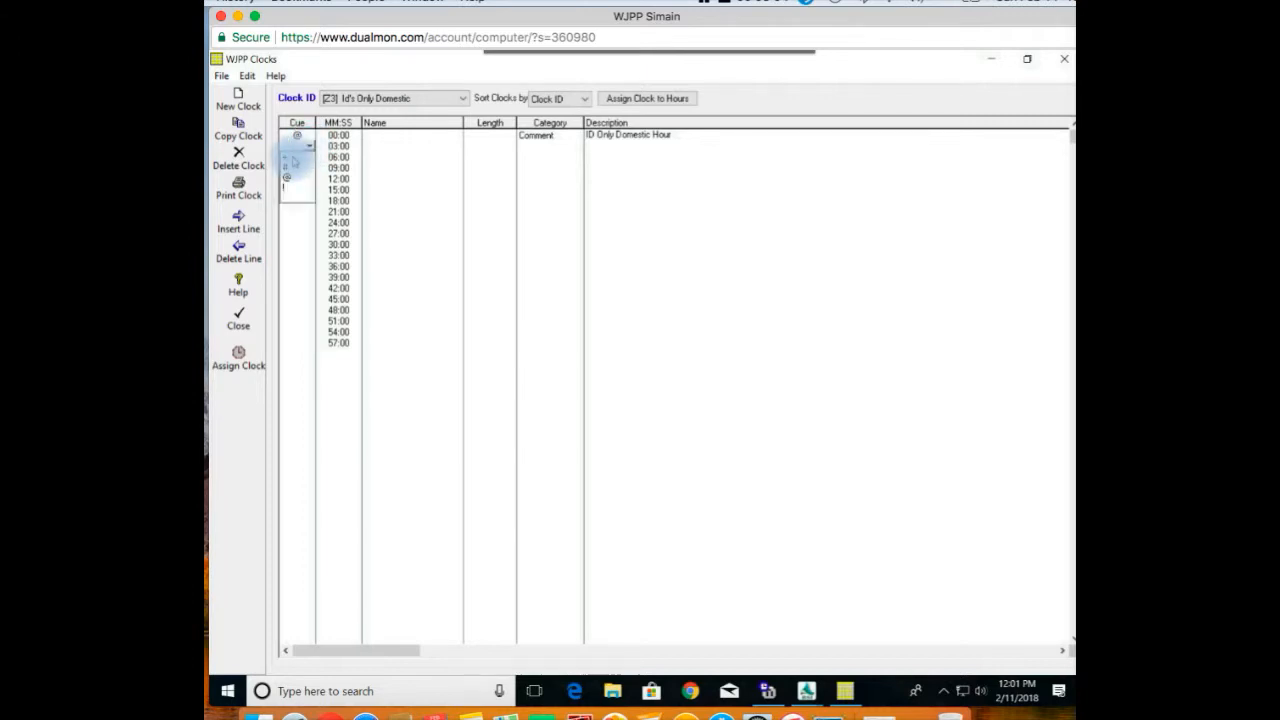
left_click(292, 160)
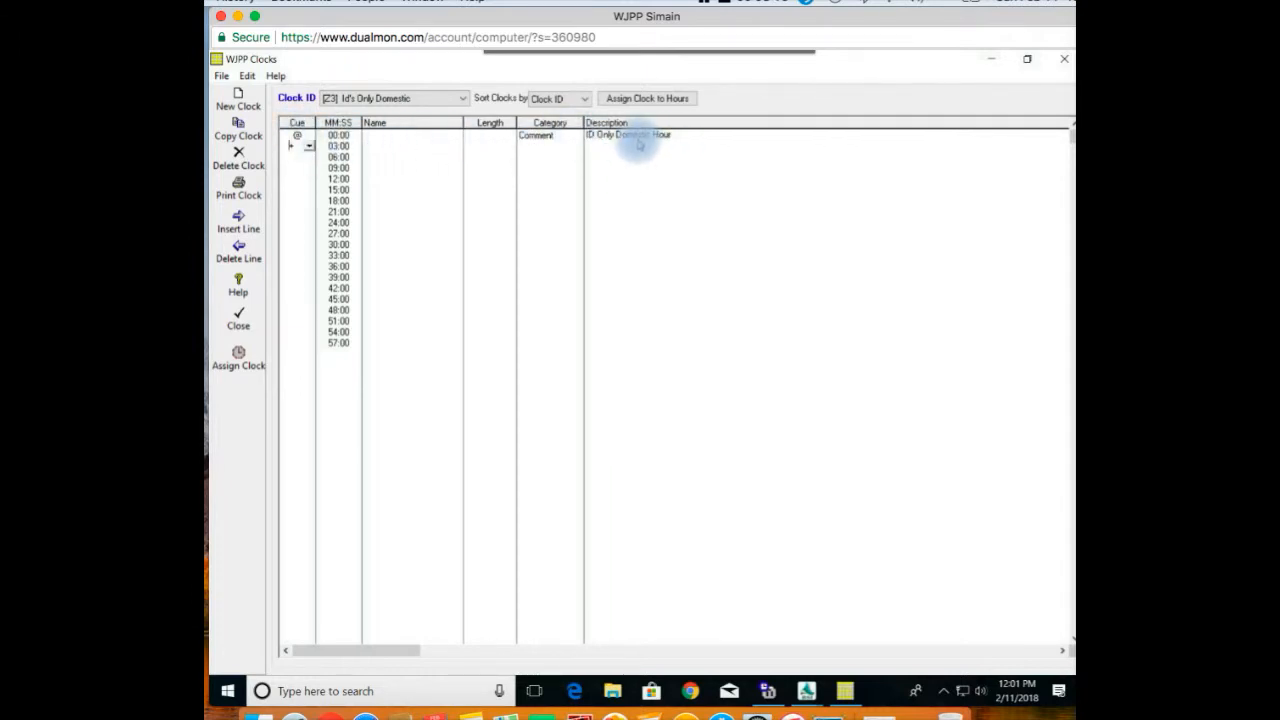
left_click(381, 146)
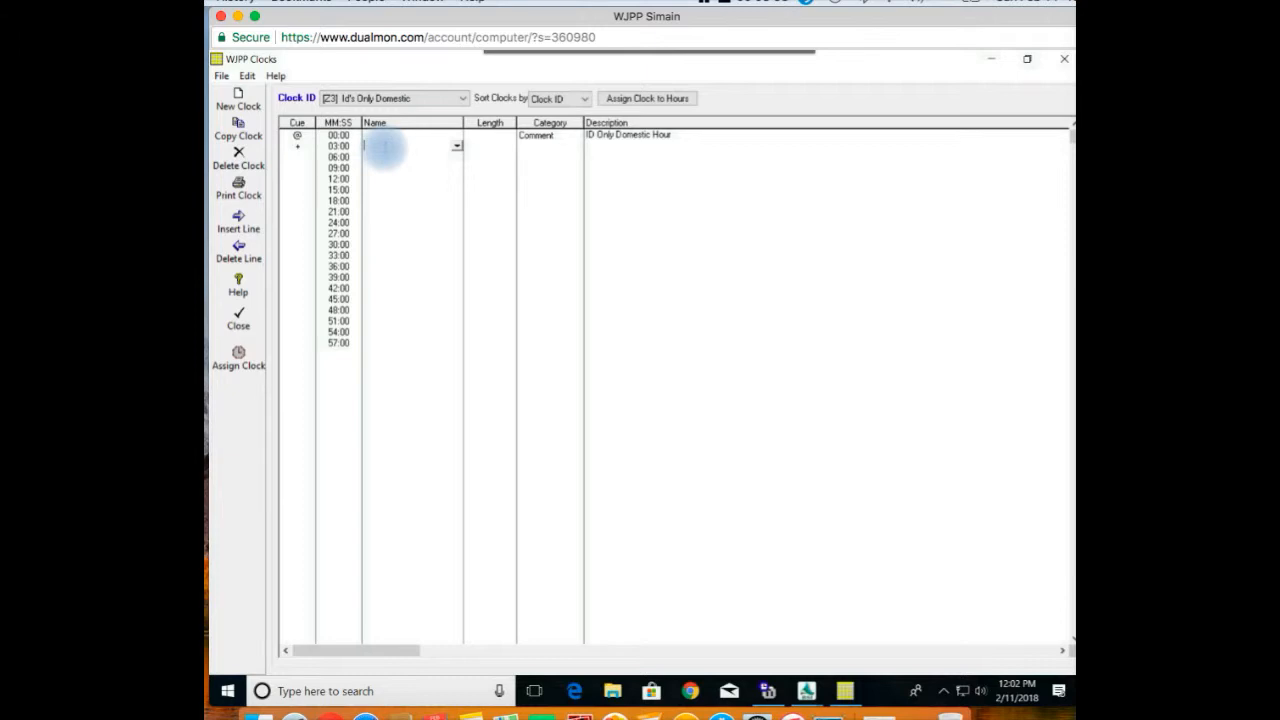
type("E")
type("W")
type("TN")
type("X")
type("OON")
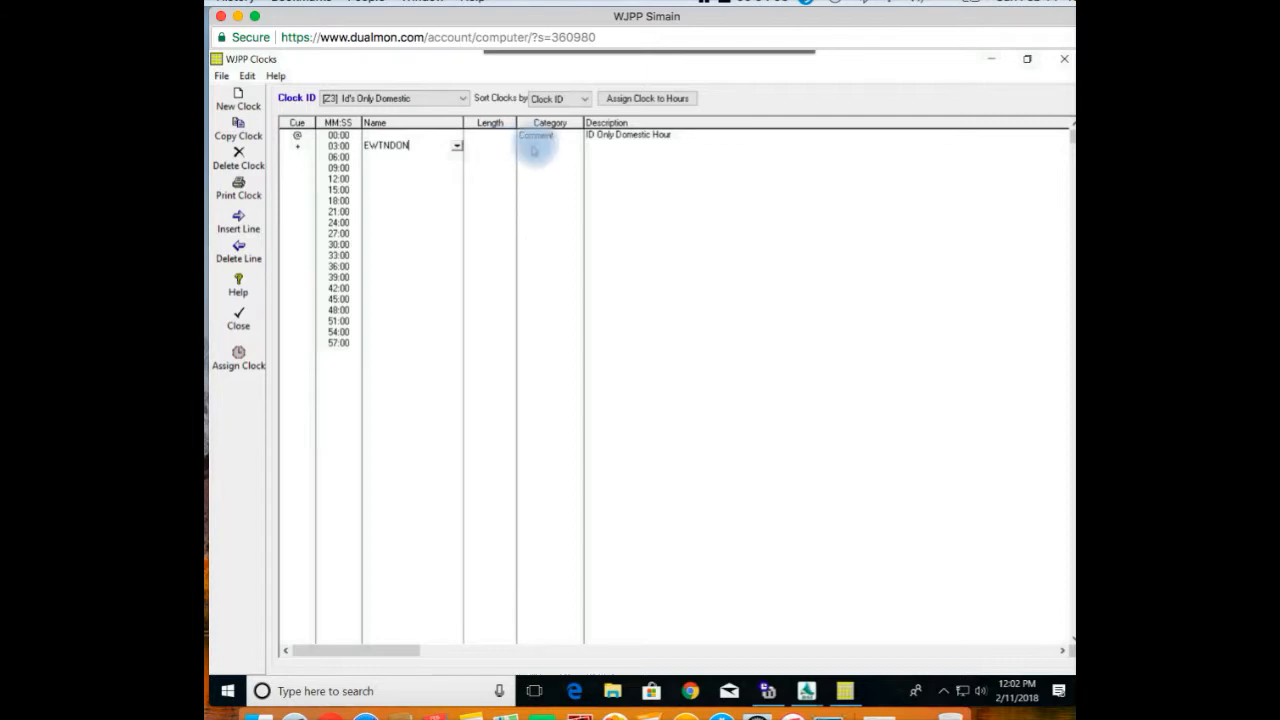
Set the category of the EWTNDON line to Audio
left_click(537, 148)
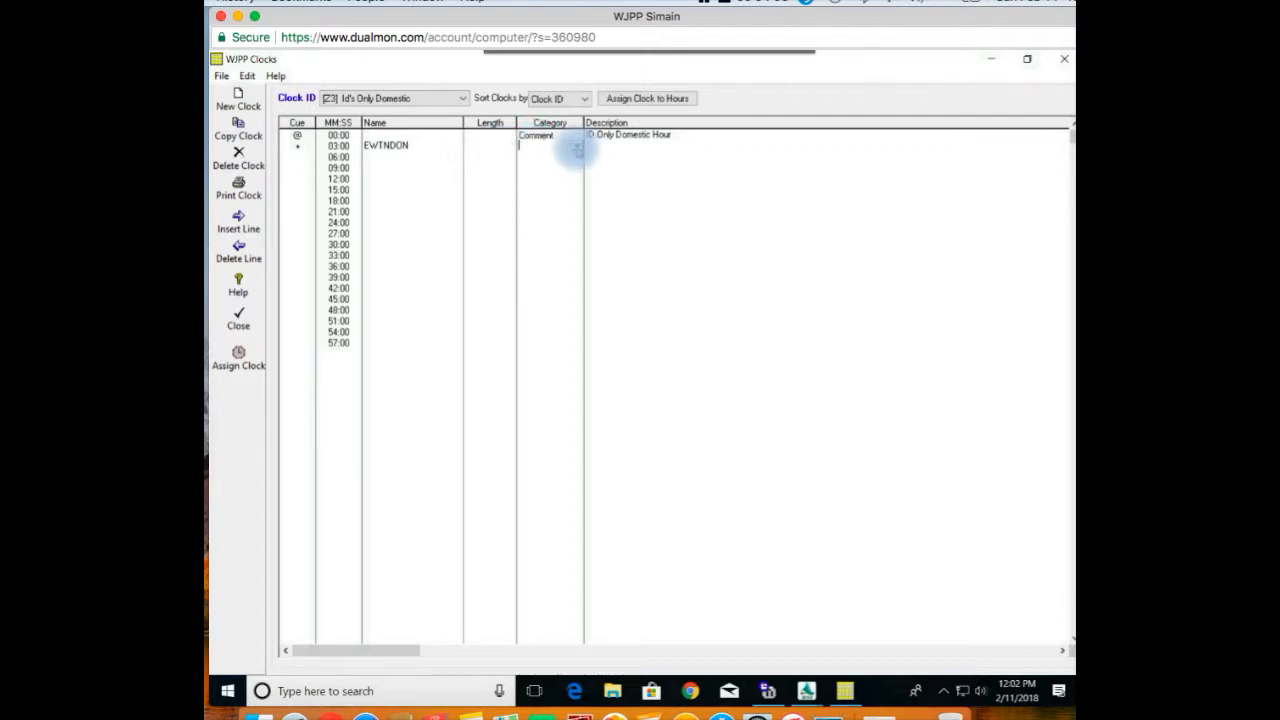
left_click(577, 148)
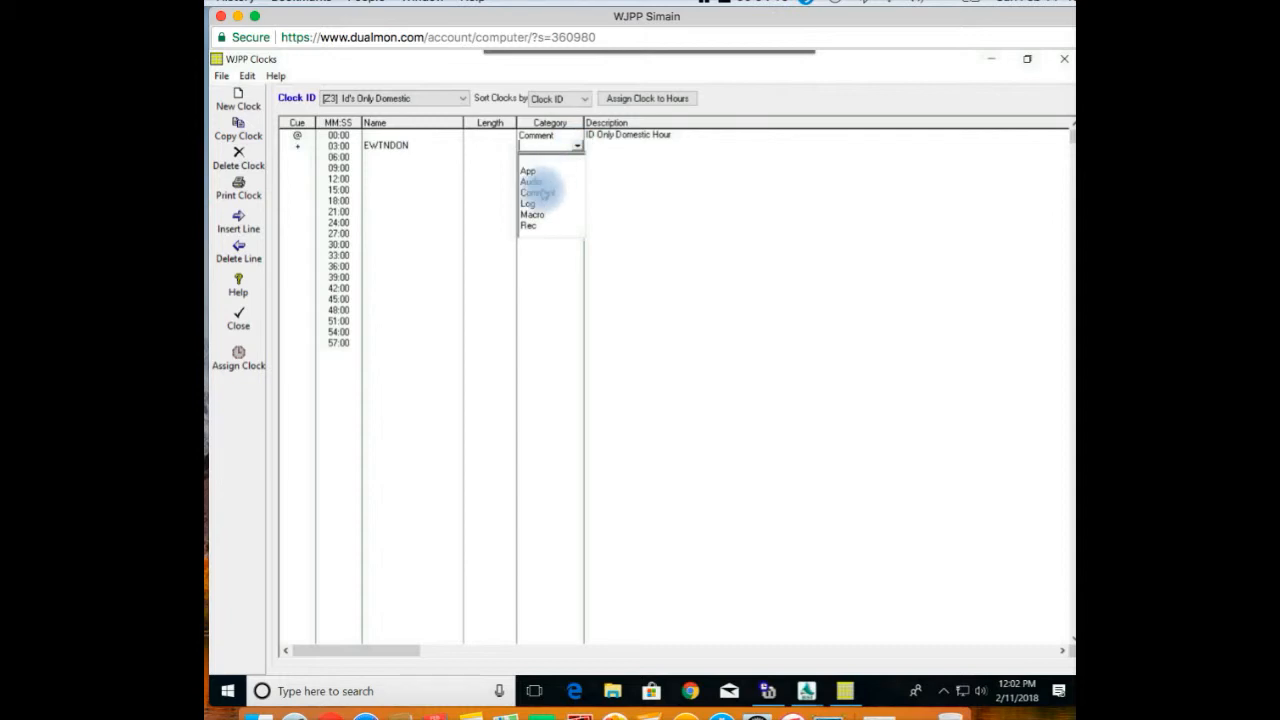
left_click(531, 182)
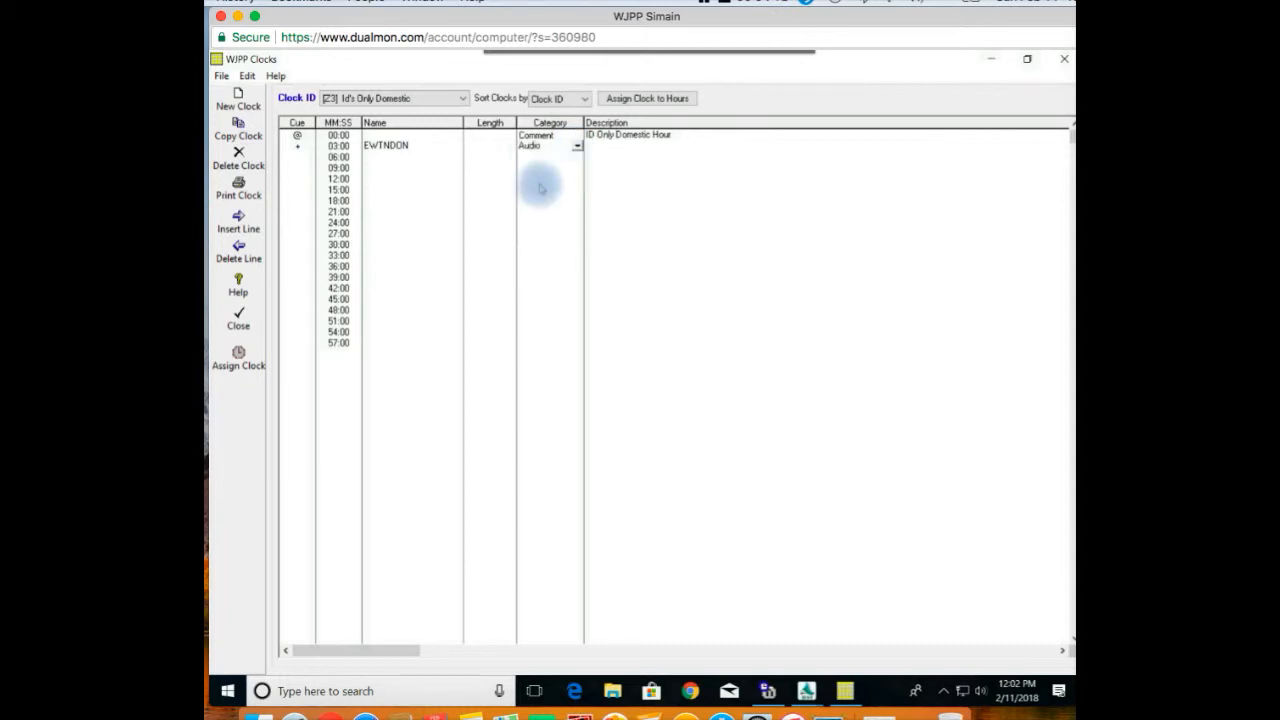
Describe the EWTNDON line as "Turns ON Mixer # 1 EWTN Domestic"
left_click(600, 148)
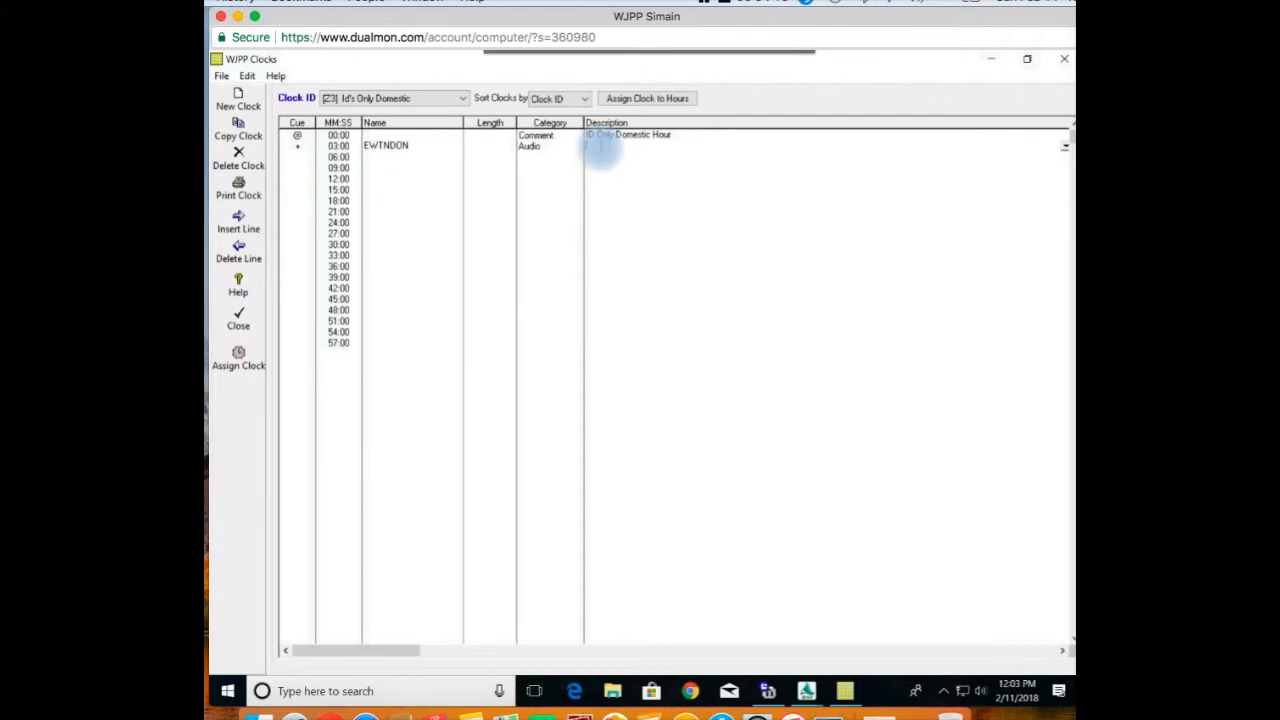
type("T")
type("raffic ON")
type(" M")
type("ixer")
type(" #")
type(" 1")
type(" EW")
type("TN")
type(" Do")
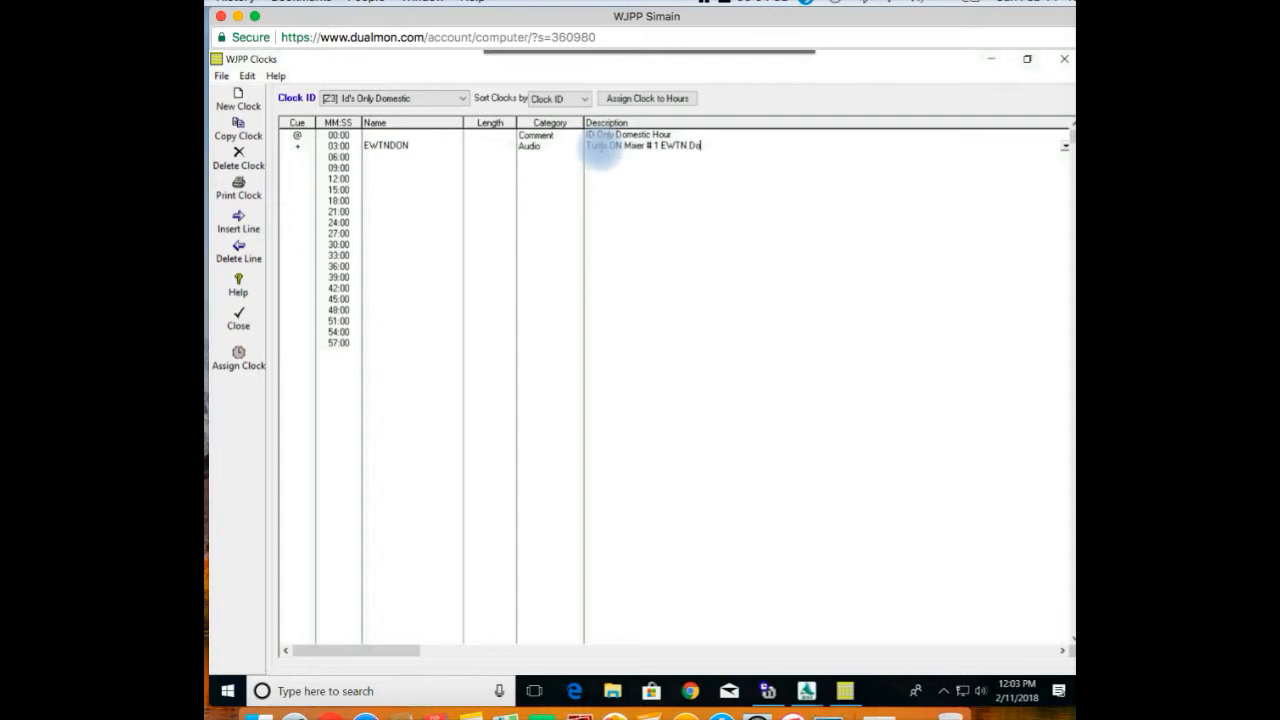
type("mestic")
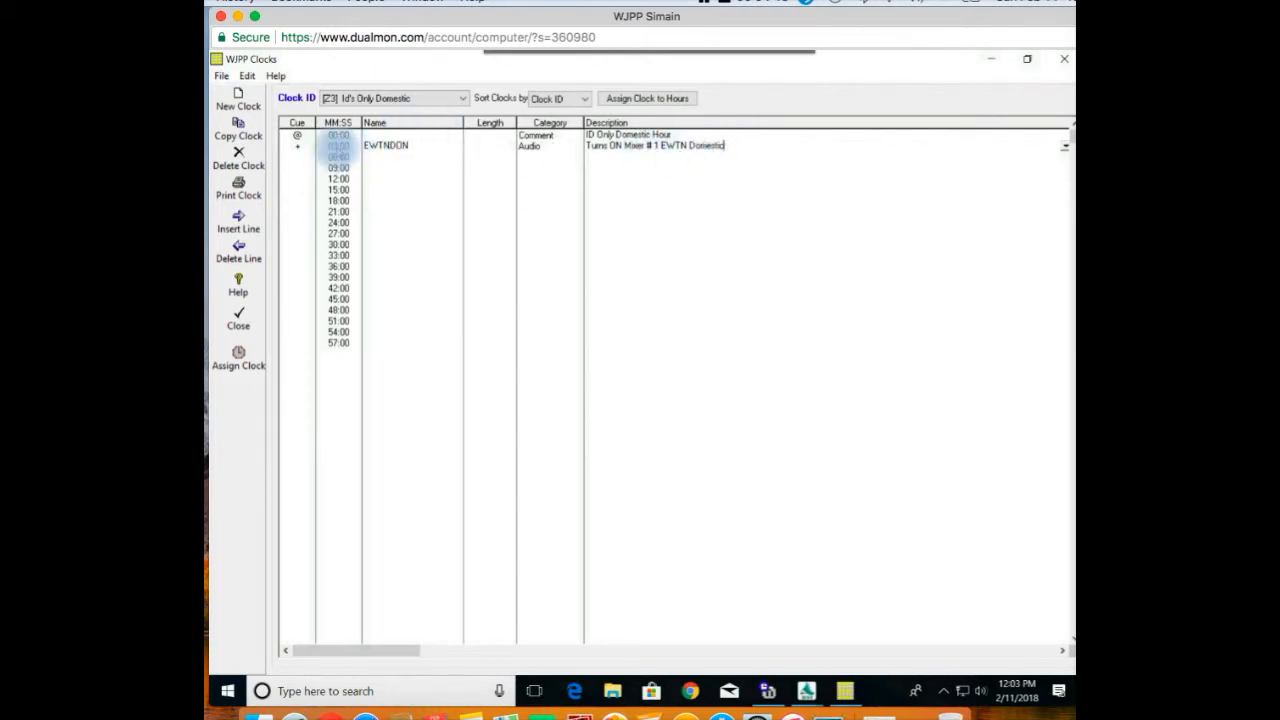
Set the start time of the EWTNDON line to 00:00
left_click(337, 148)
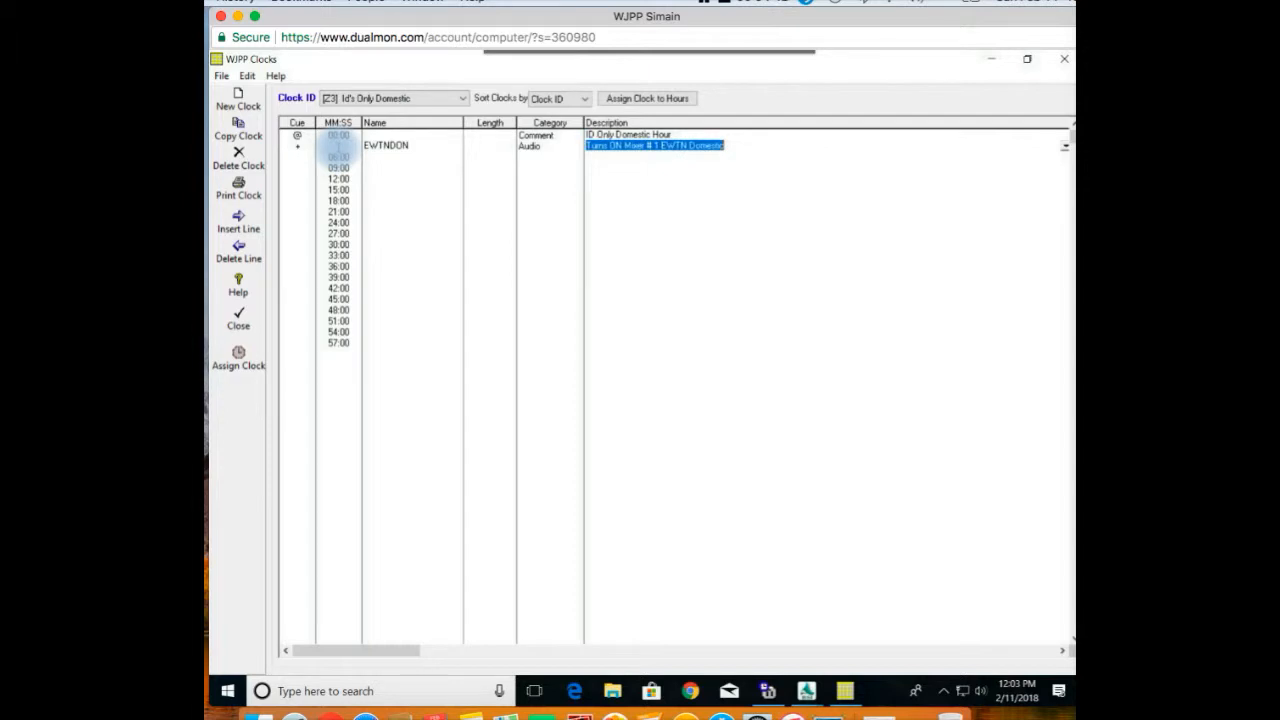
left_click(337, 147)
type("0")
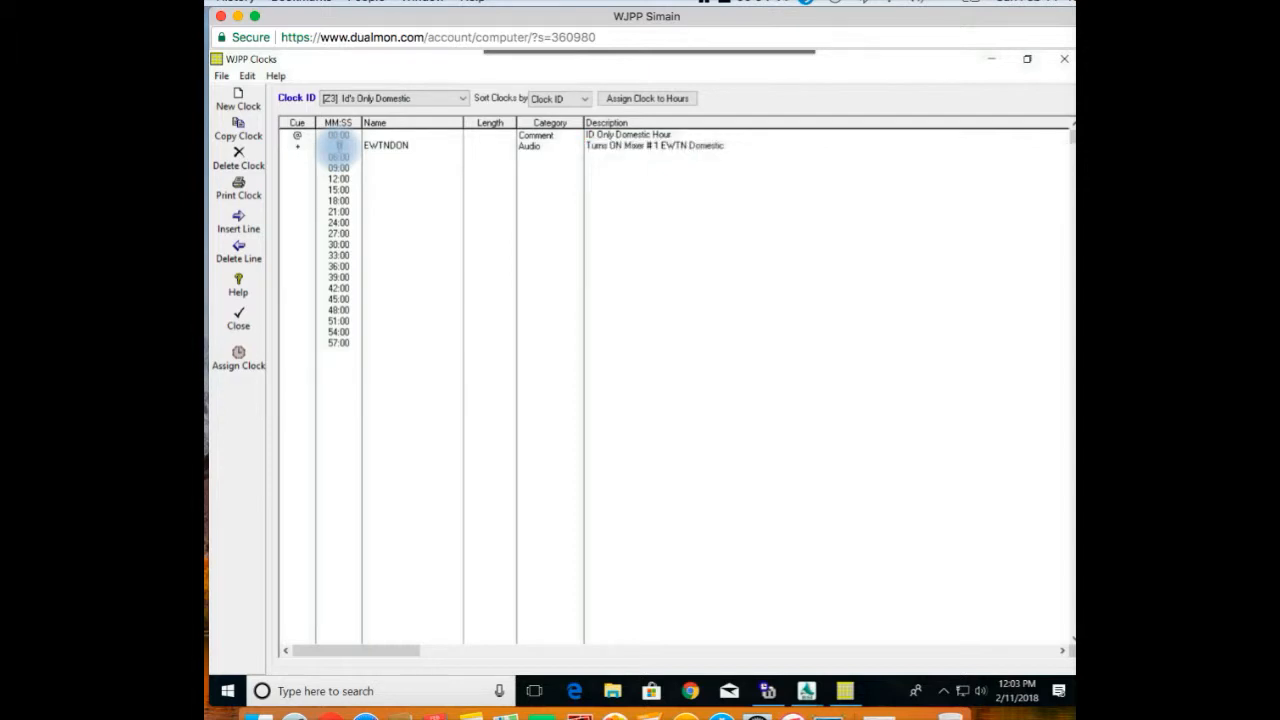
type("0:00")
left_click(380, 164)
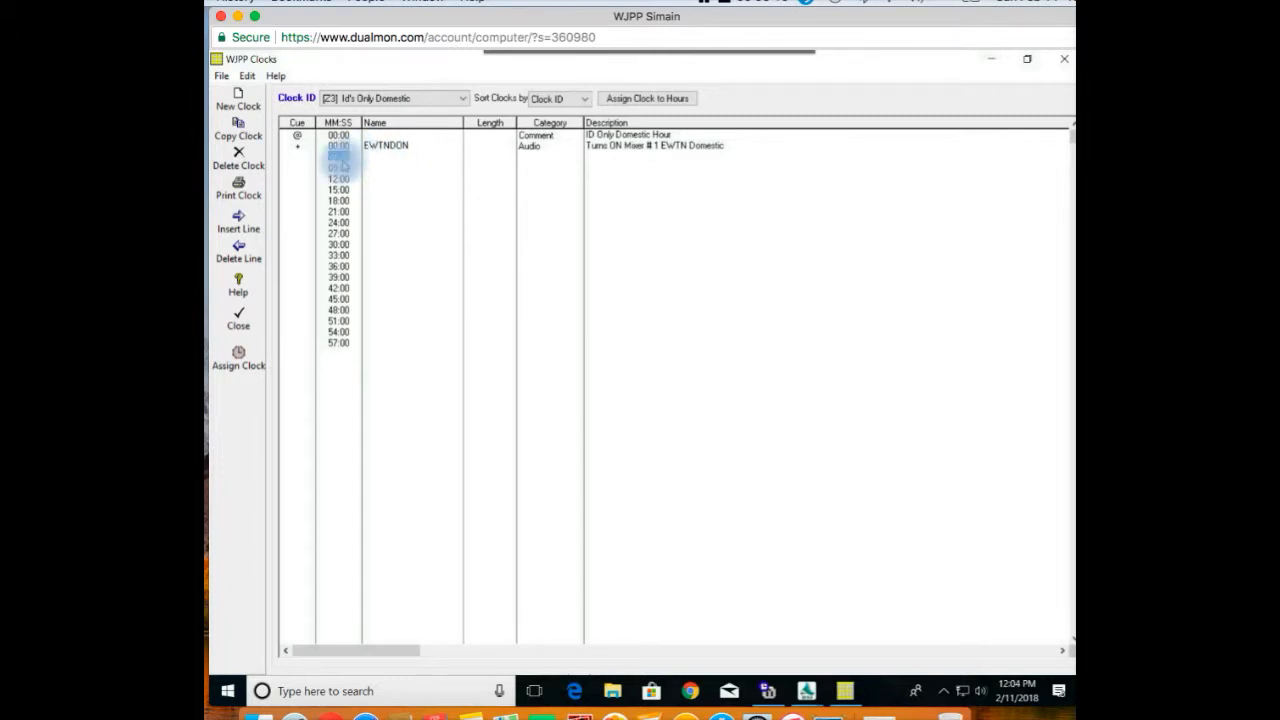
Give the third line the @ cue and a start time of 59:45
left_click(338, 157)
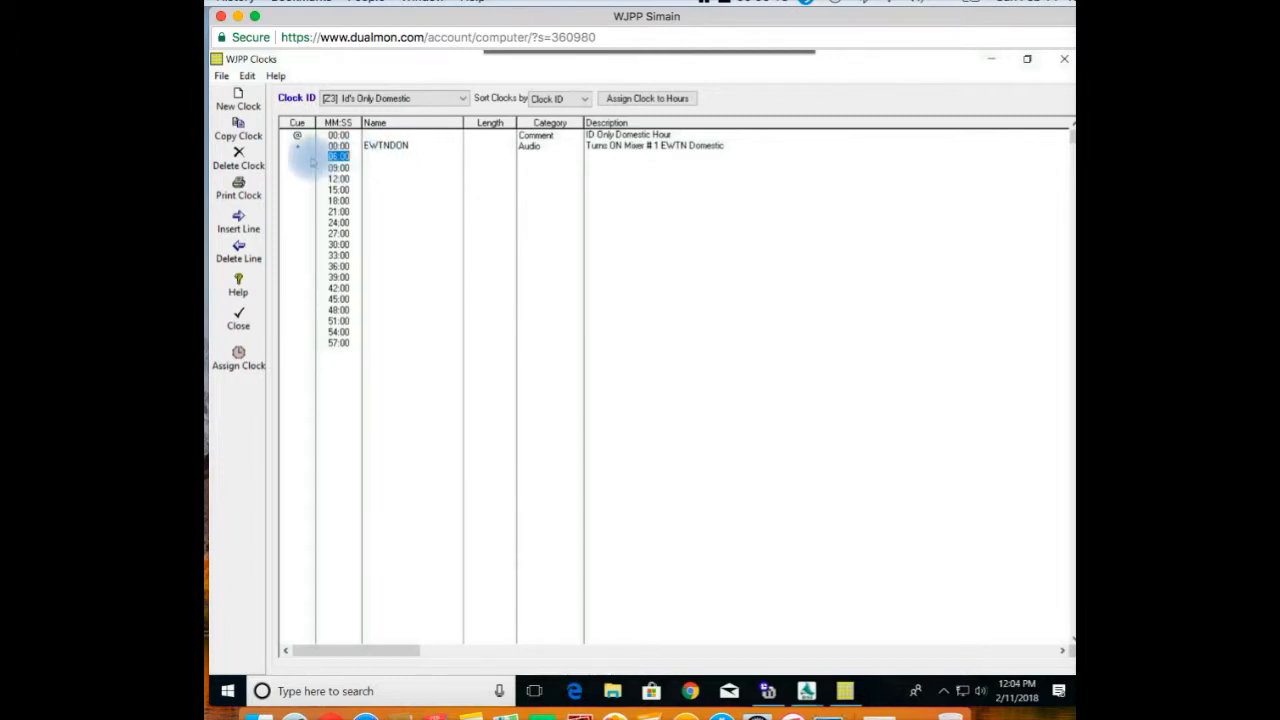
left_click(311, 160)
left_click(311, 160)
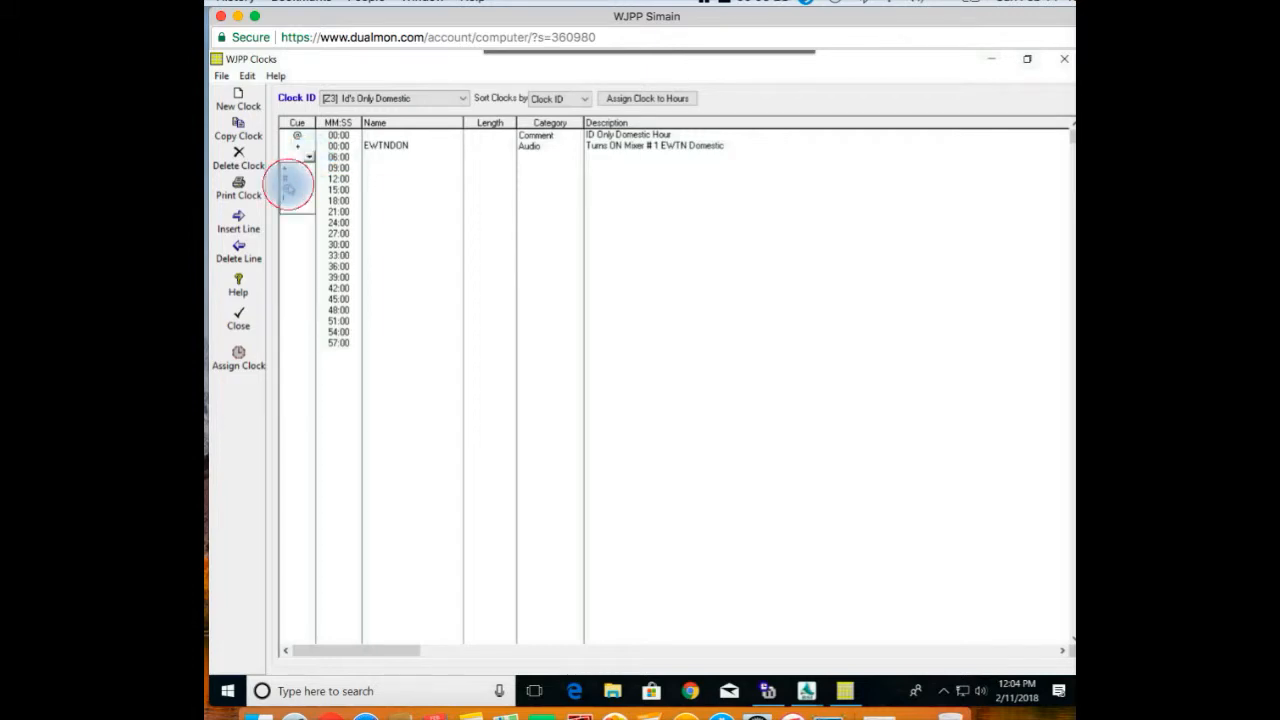
left_click(288, 187)
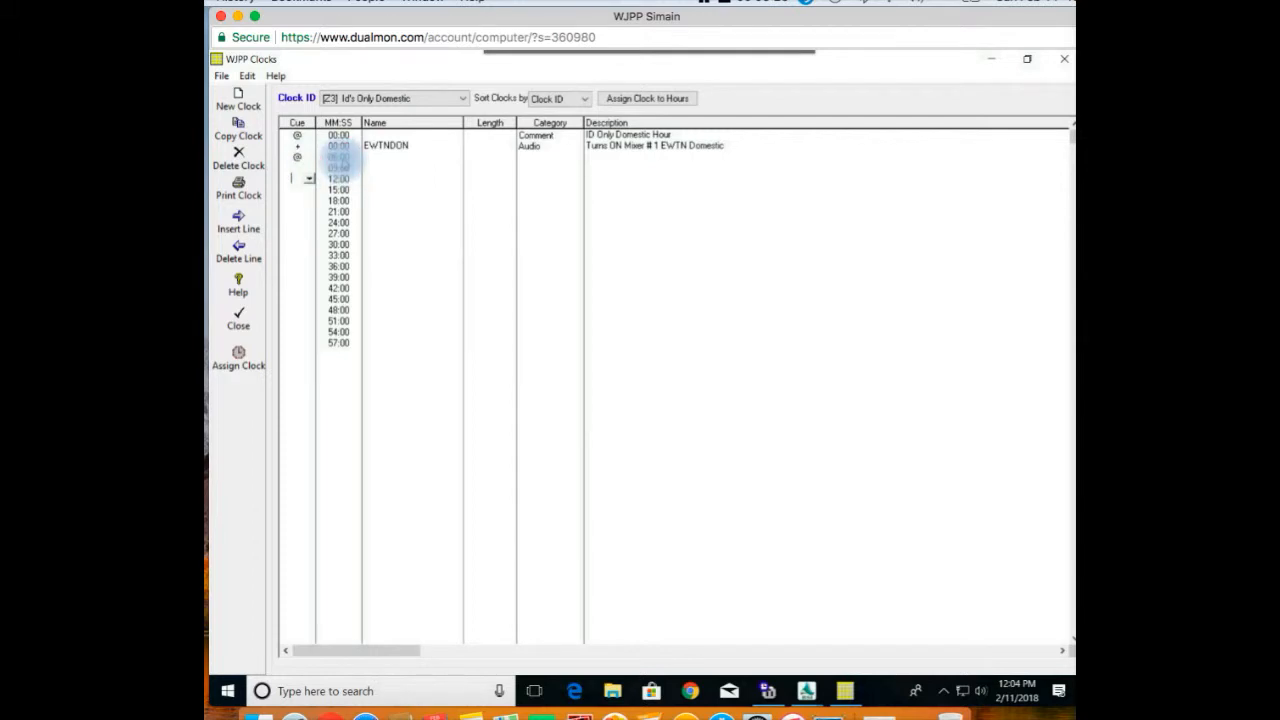
left_click(338, 157)
type("59:55")
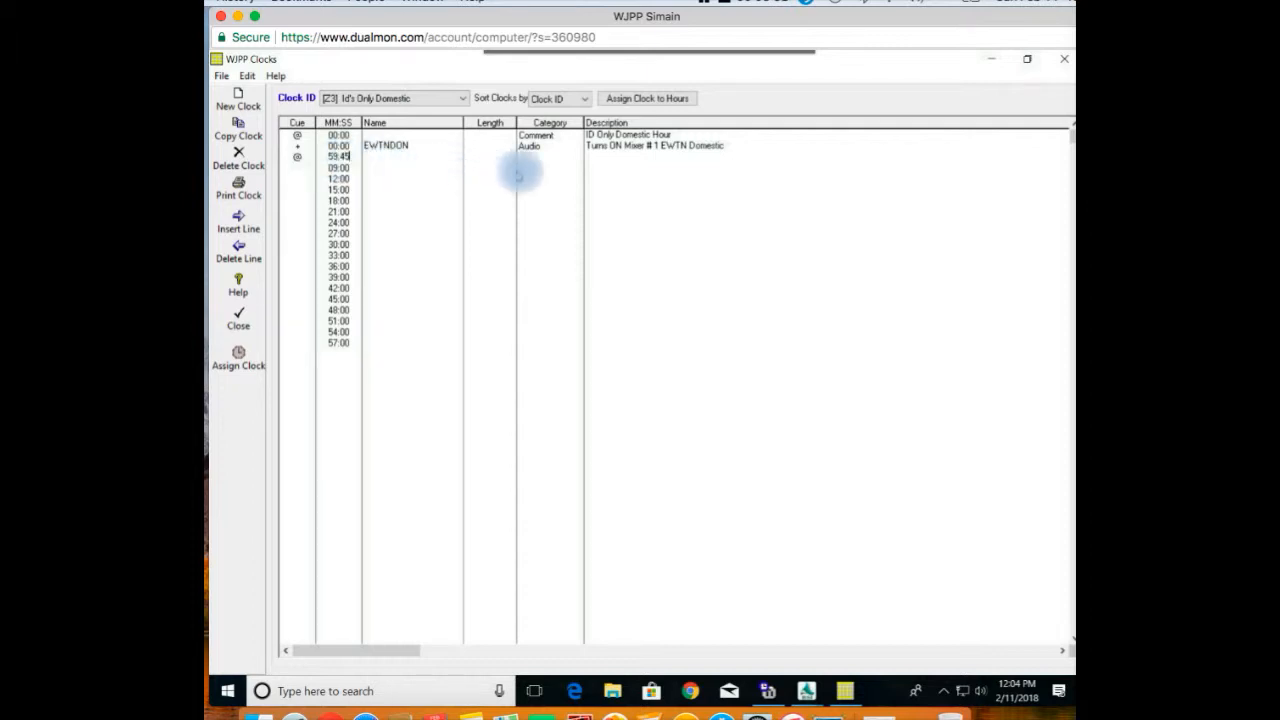
Set the category of the third line, at 59:45, to Comment and describe it as "Program Ends"
left_click(540, 159)
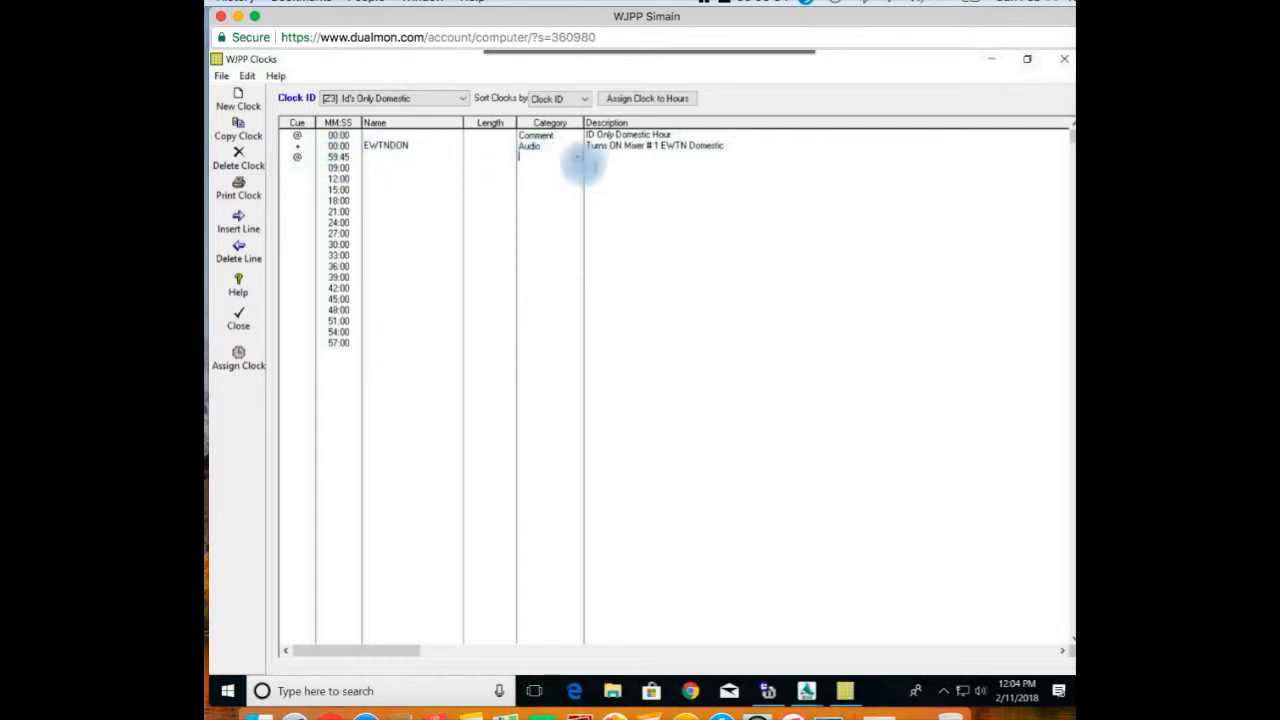
left_click(576, 157)
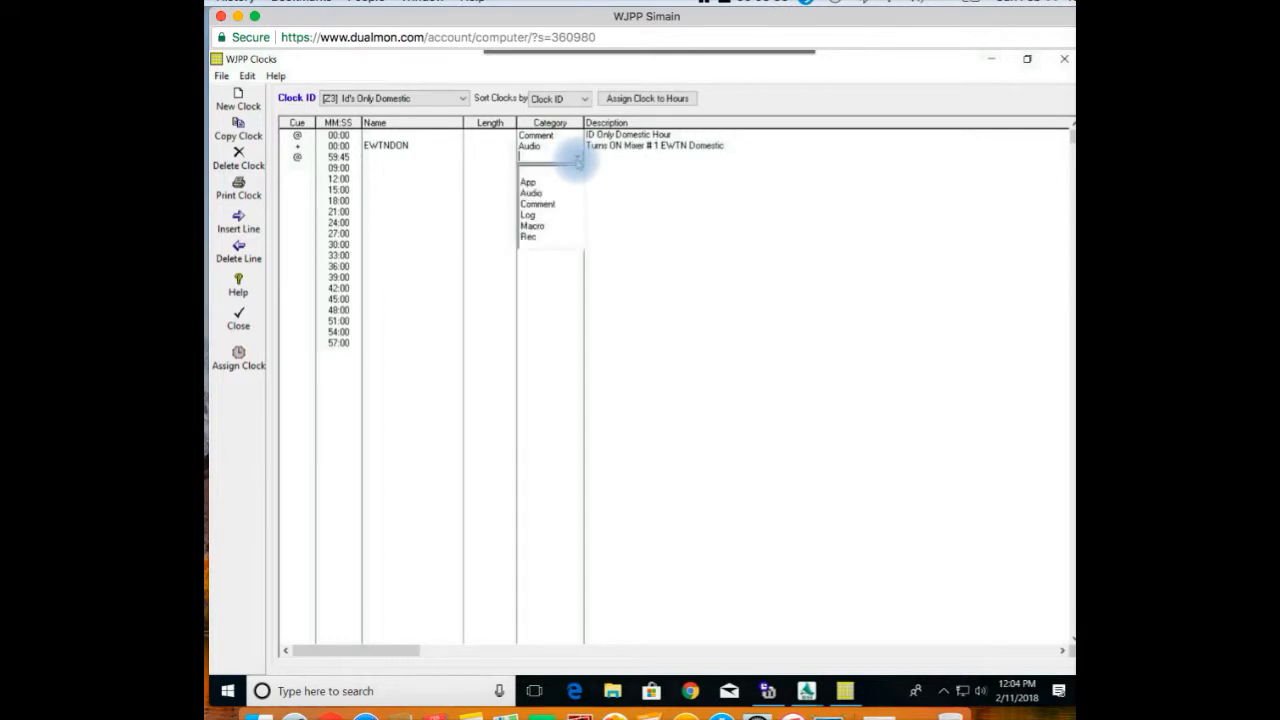
left_click(549, 205)
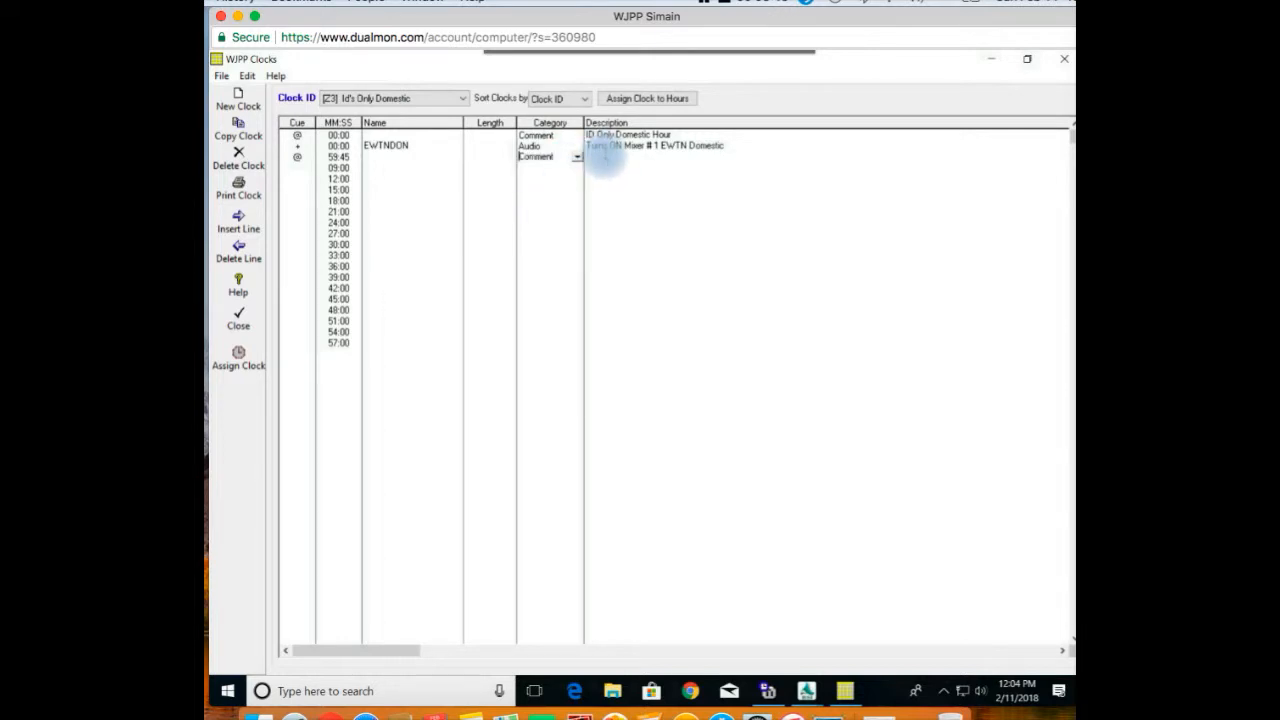
left_click(604, 157)
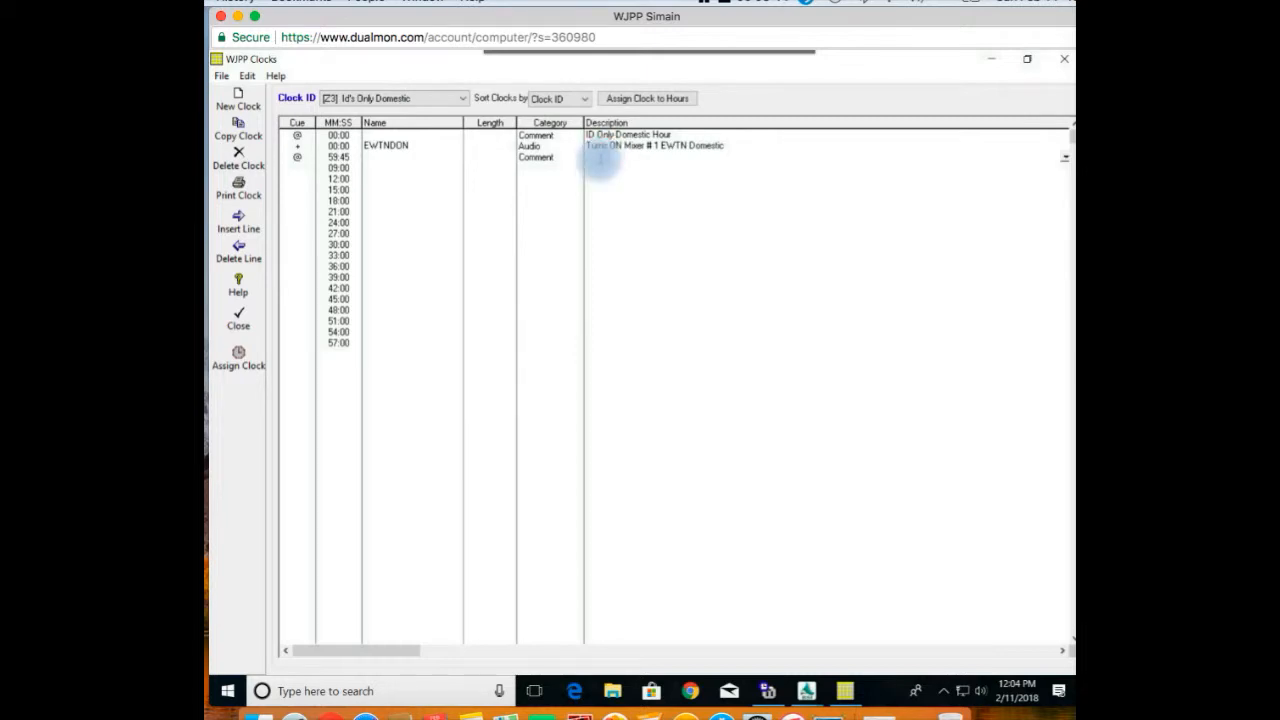
type("End")
type("gram")
type(" En")
type("ds")
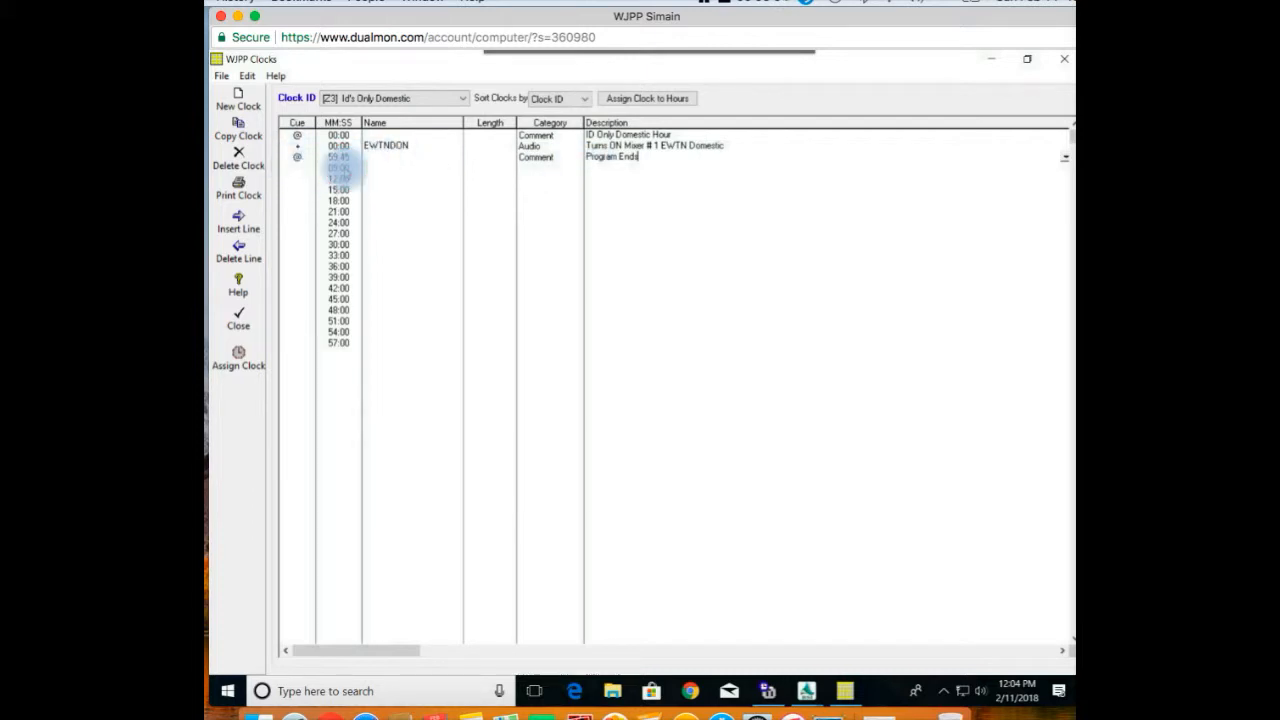
Give the fourth line the + cue and a start time of 59:45
left_click(339, 167)
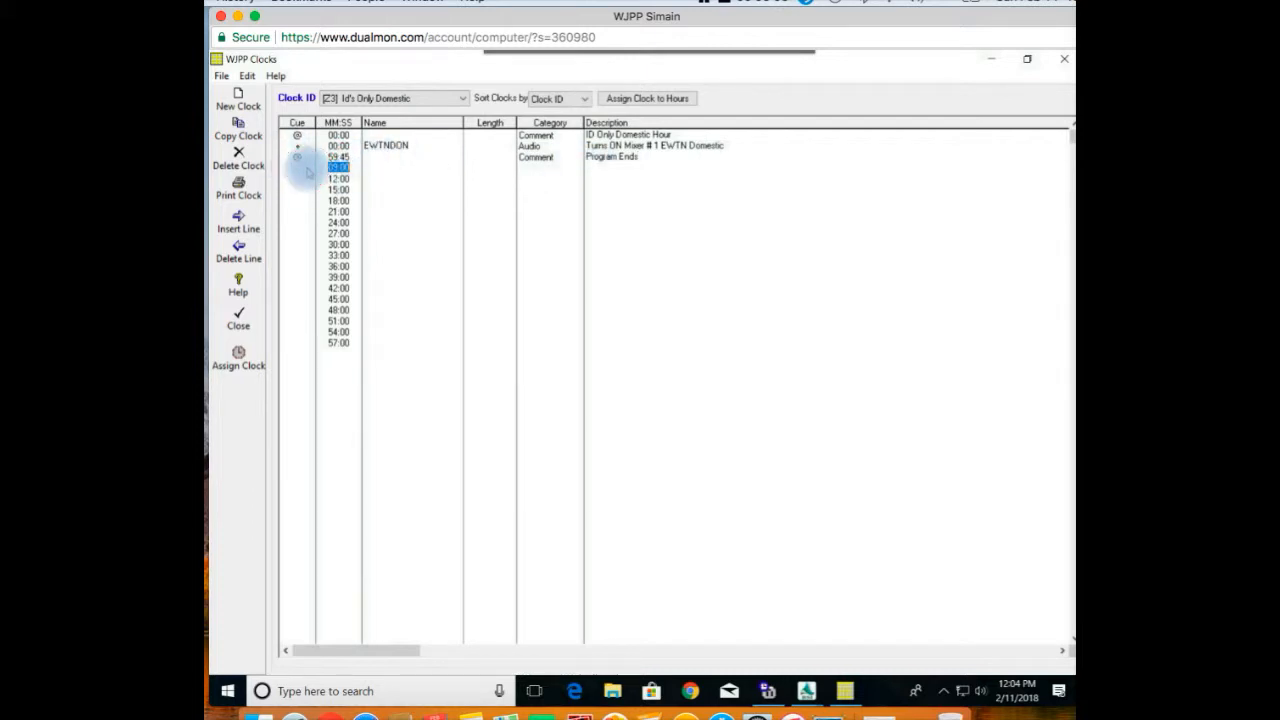
left_click(307, 168)
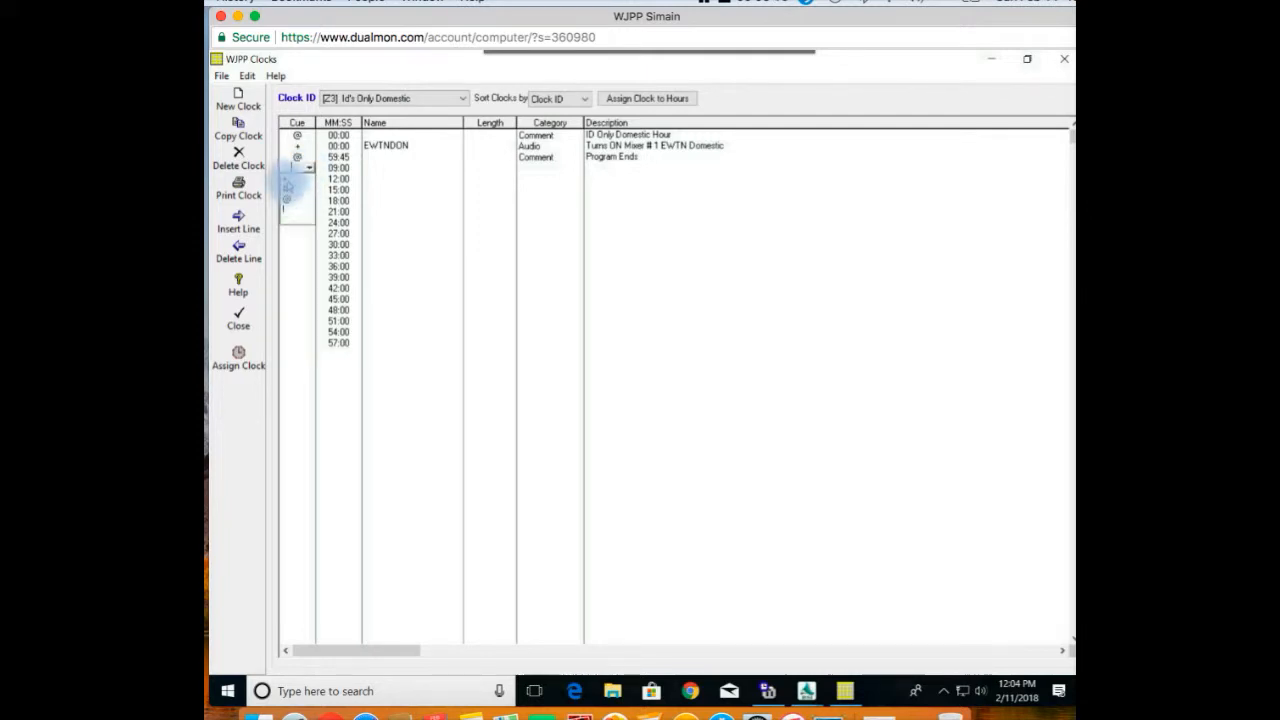
left_click(287, 186)
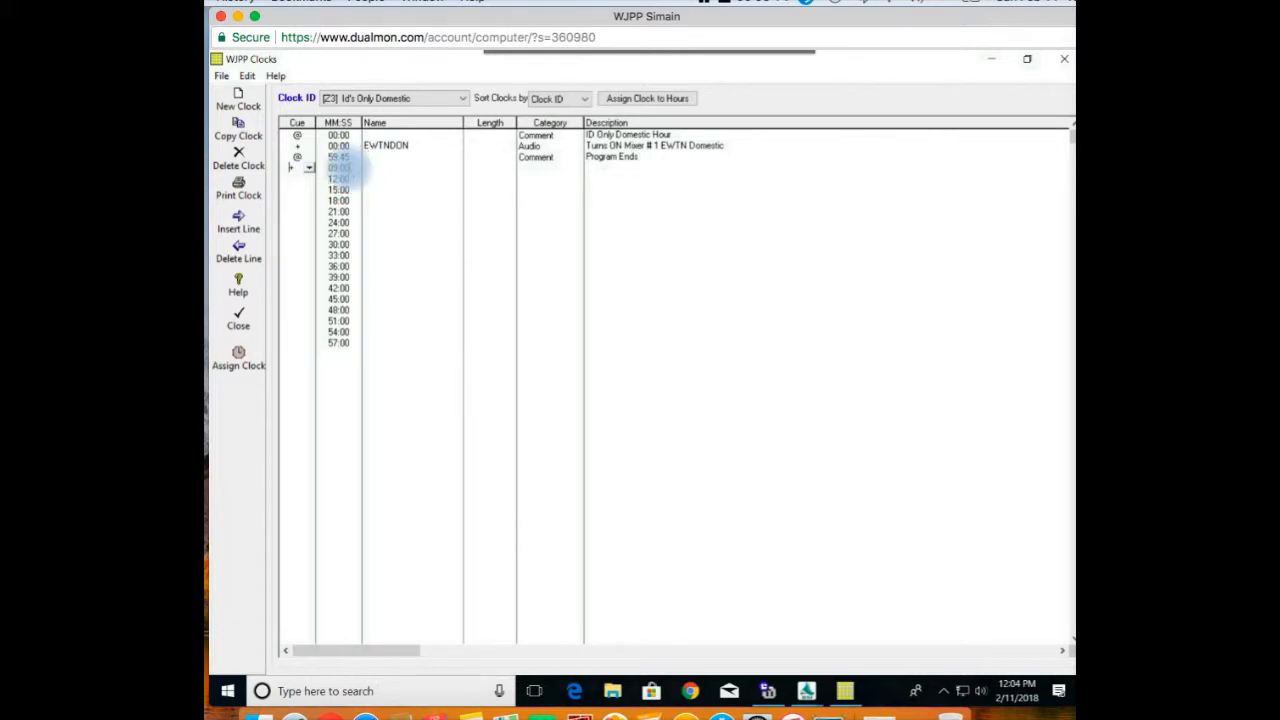
left_click(337, 168)
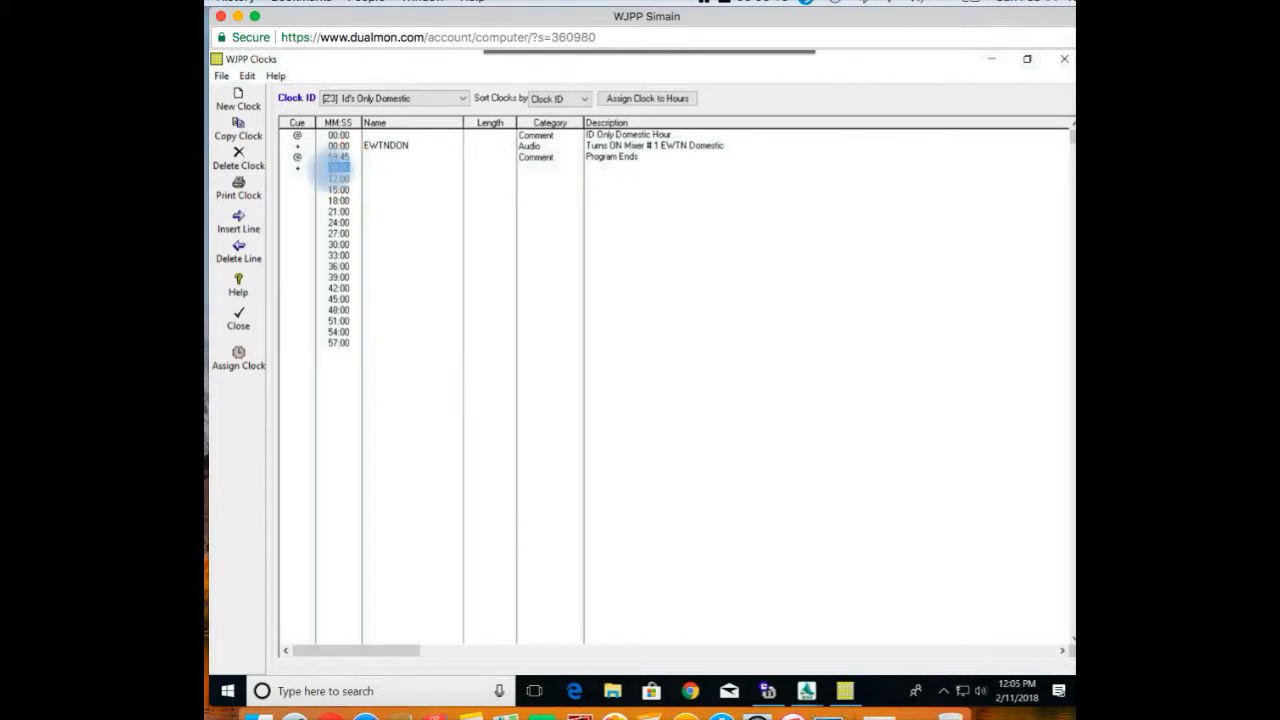
type("59:45")
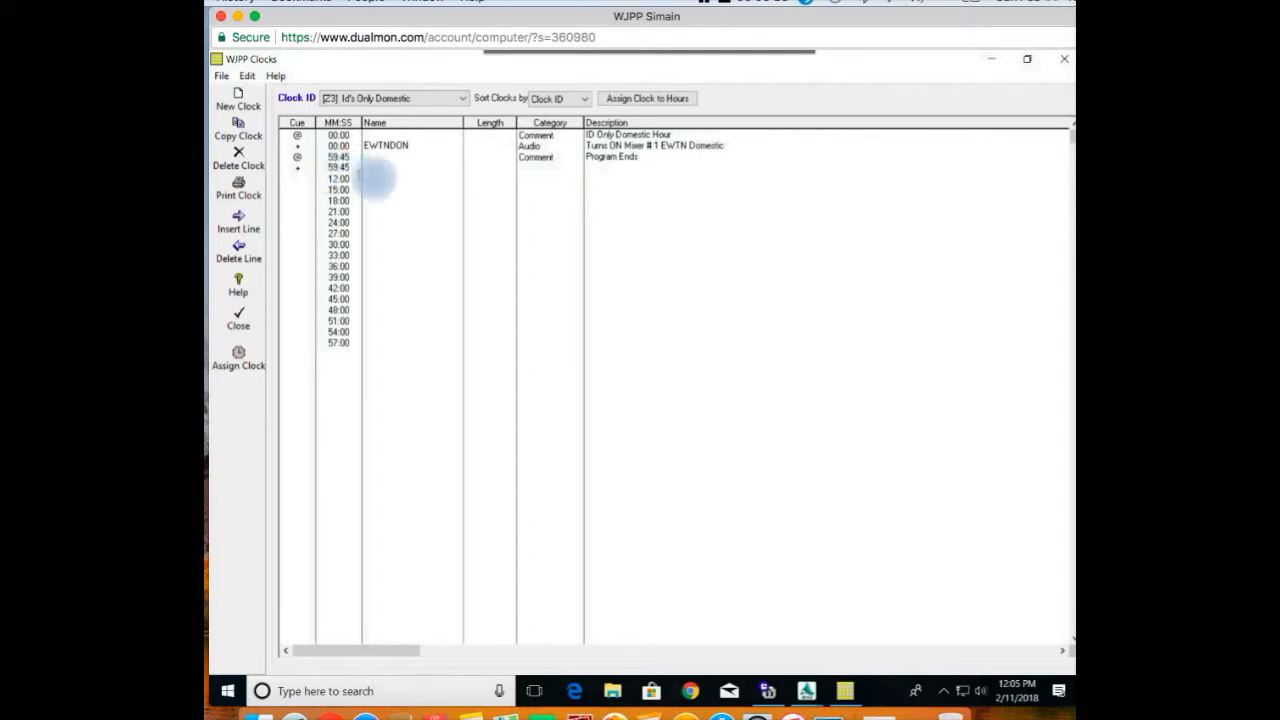
Name the fourth line EWTNDOFF and set its category to Audio
left_click(374, 170)
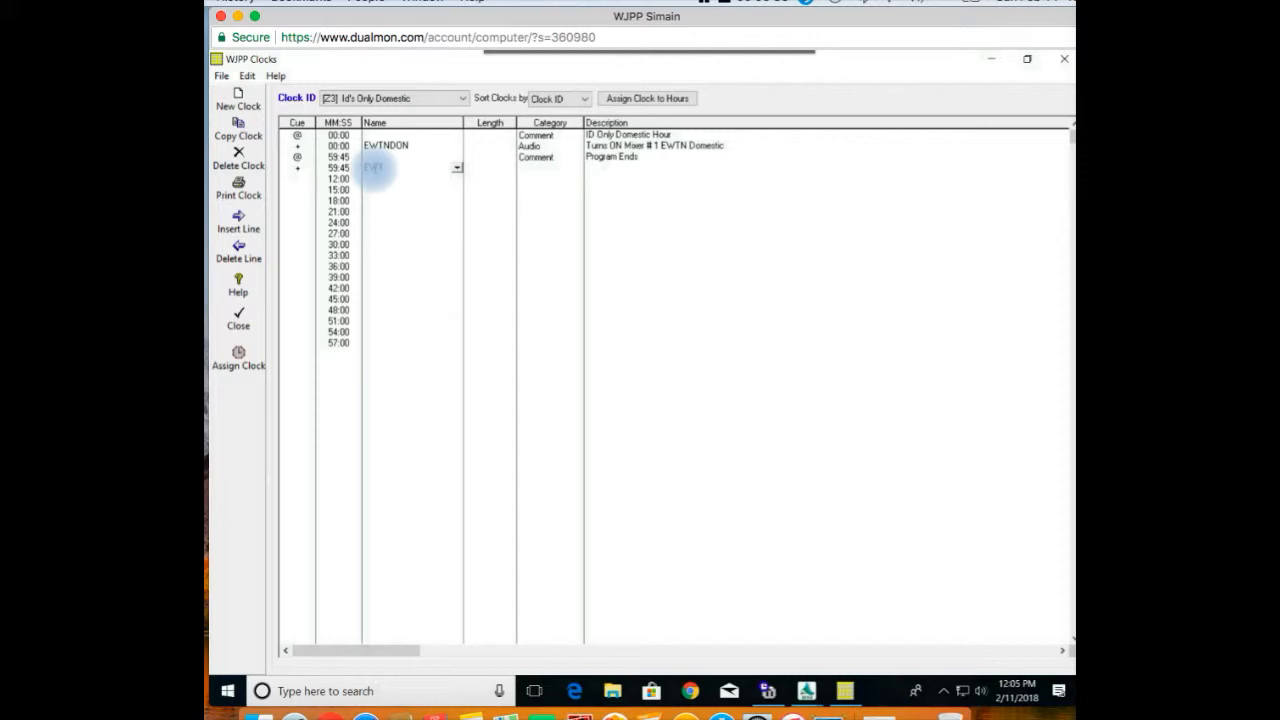
type("EWTNDOFF")
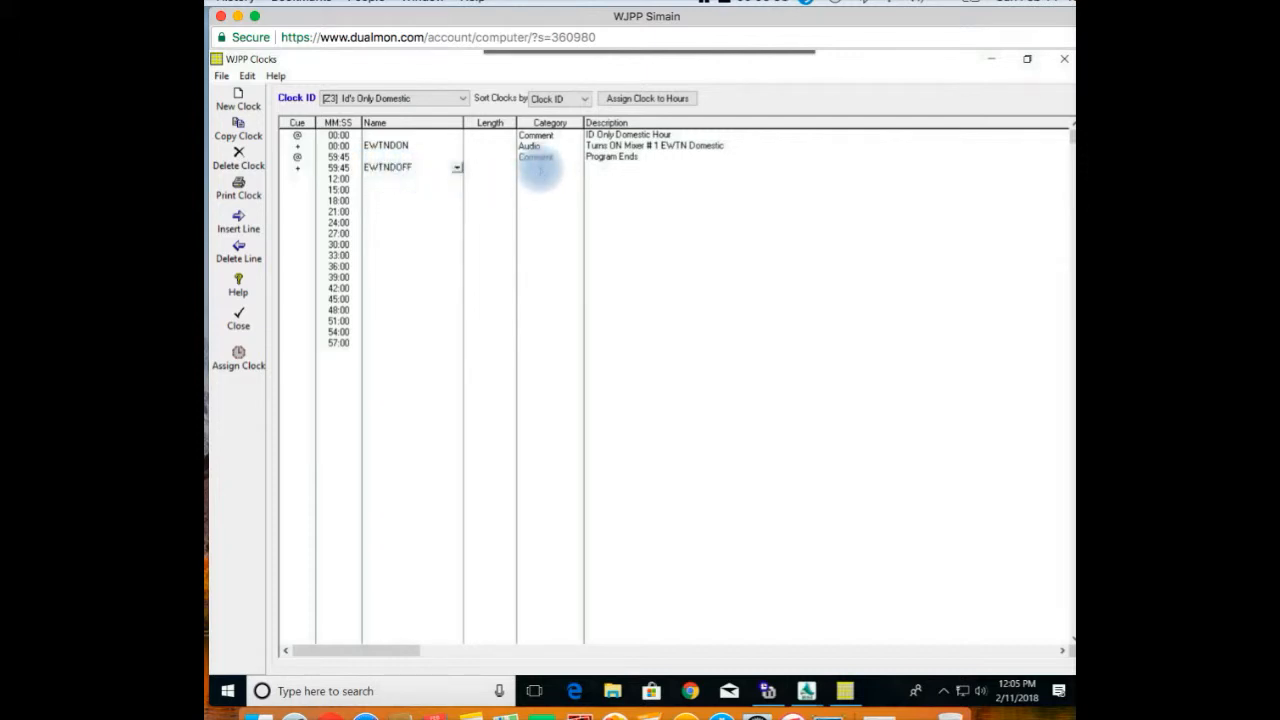
left_click(540, 169)
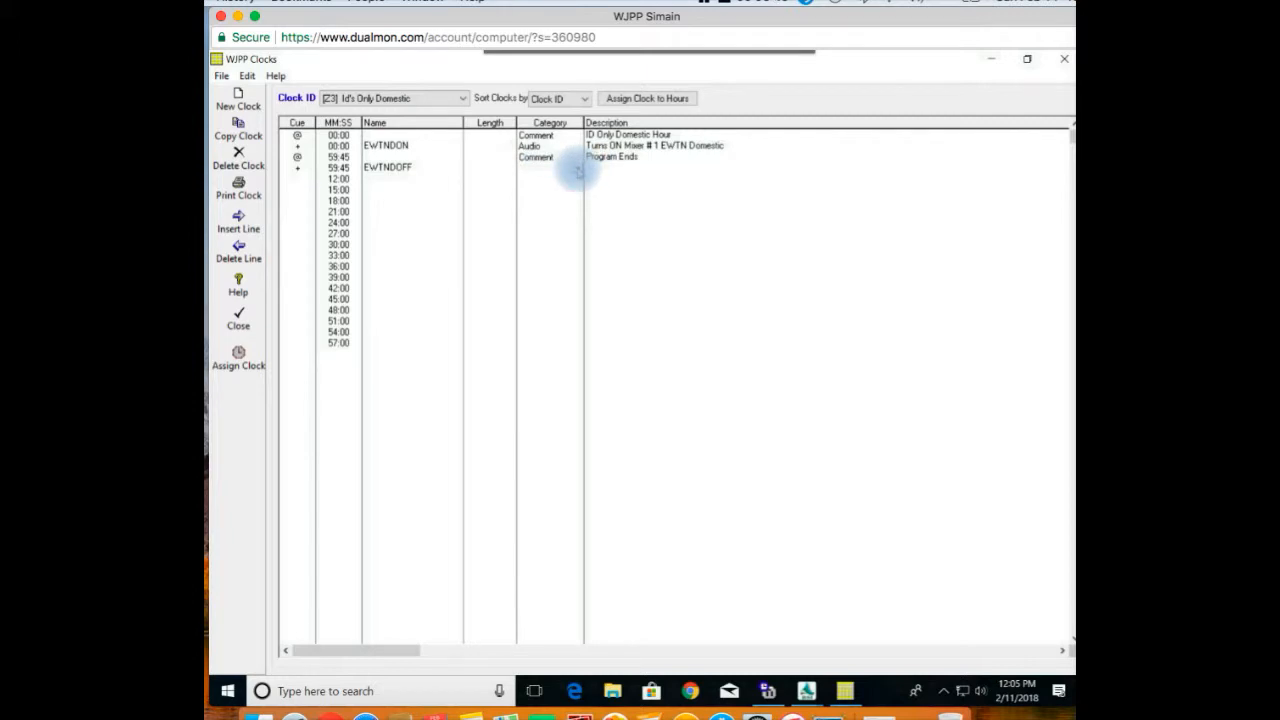
left_click(578, 170)
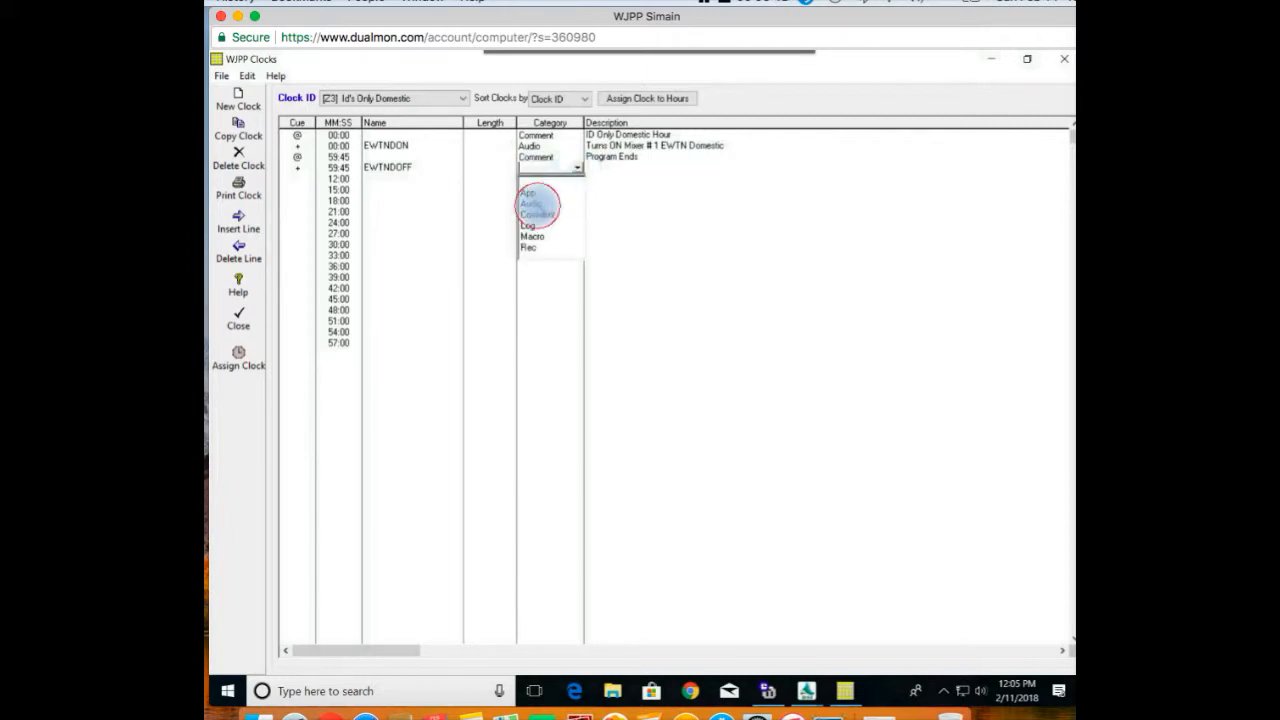
left_click(535, 204)
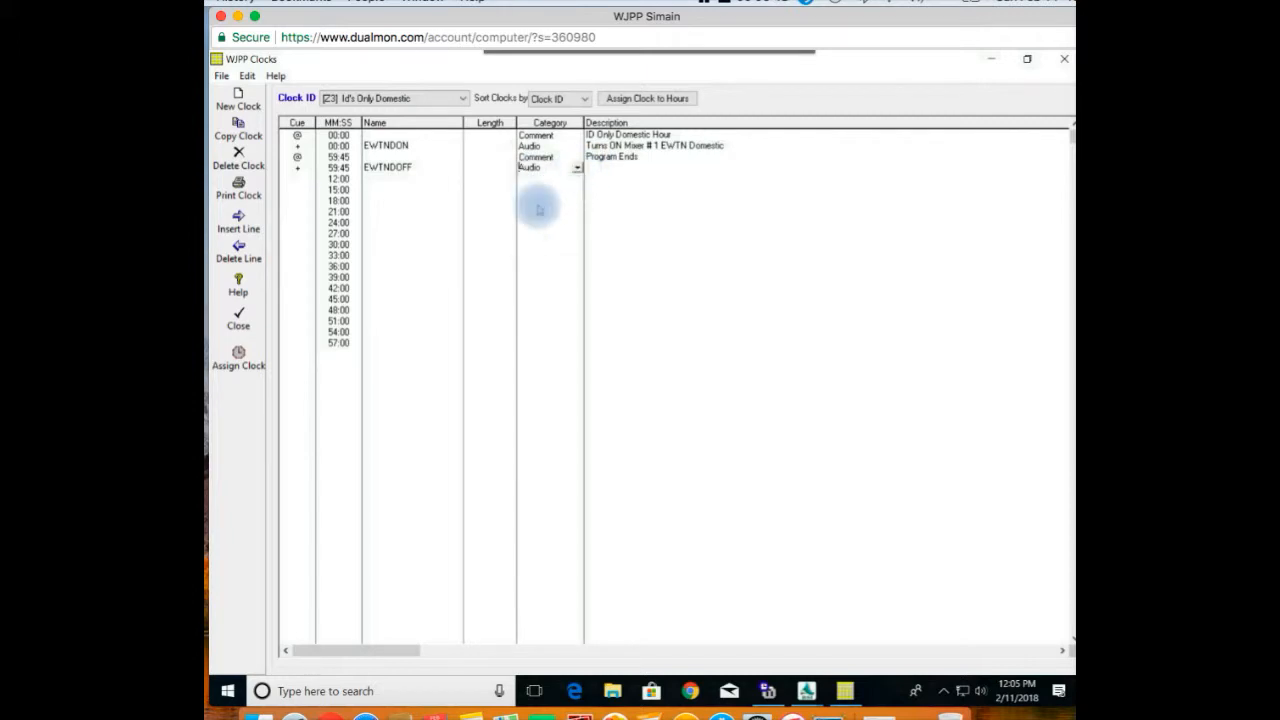
Describe the EWTNDOFF line as "Turns OFF Mixer # 1 EWTN Domestic"
left_click(601, 171)
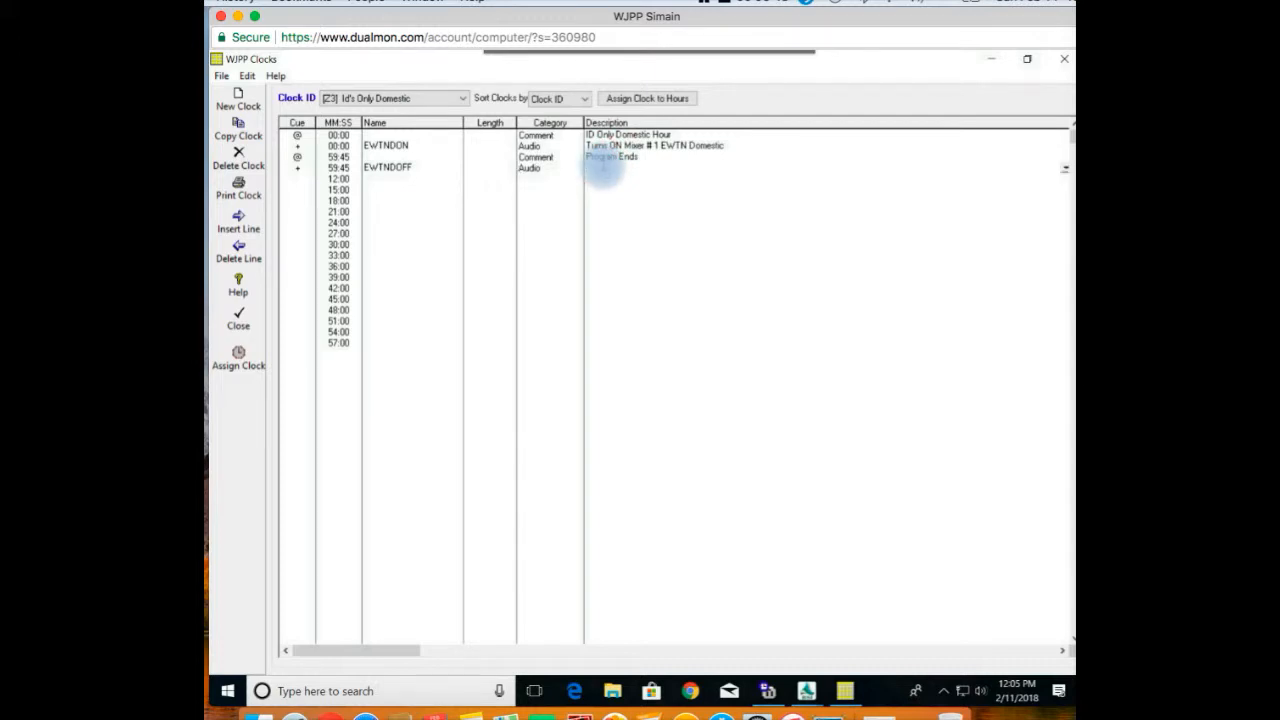
type("Turns Off Mixe")
type("r # 1 EWTN Dome")
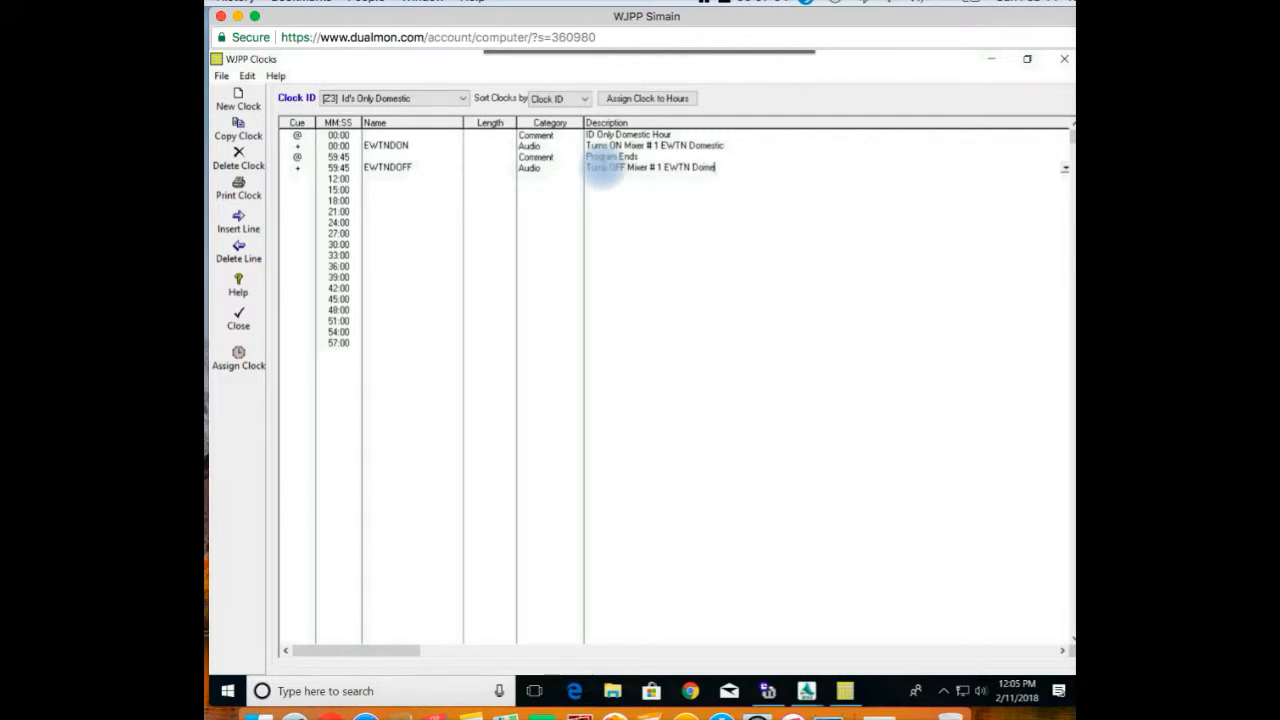
type("stic")
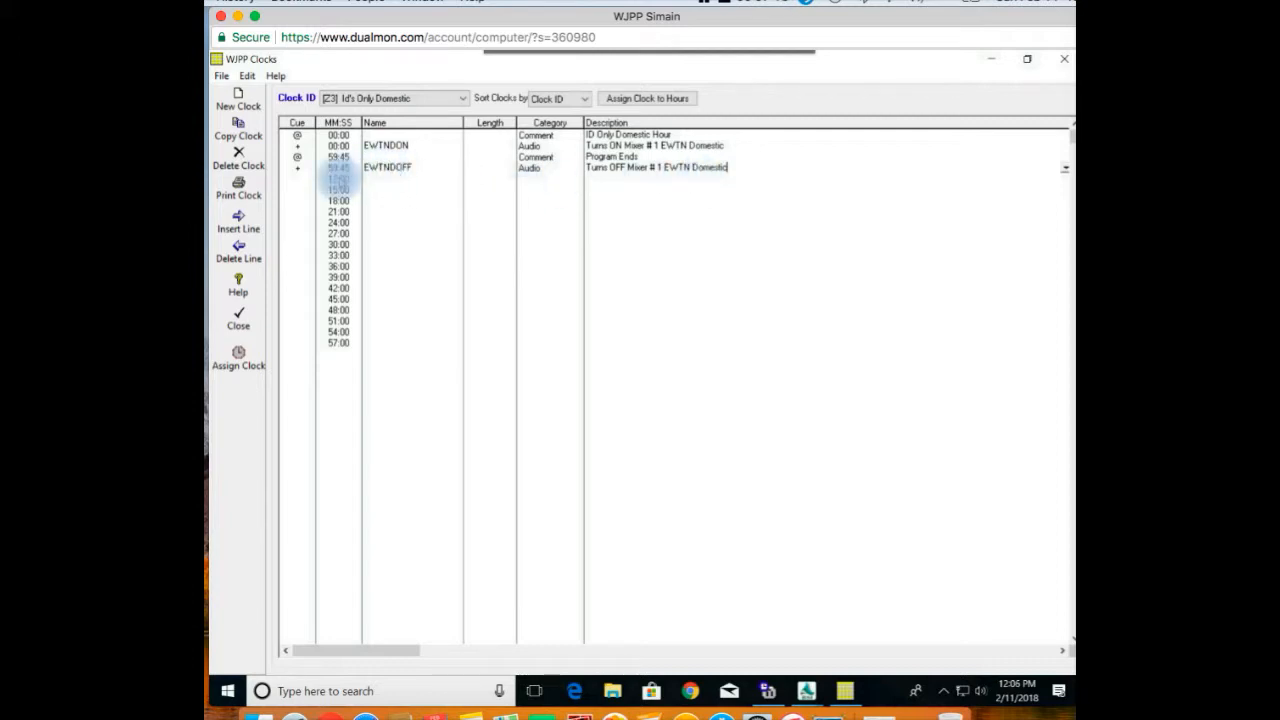
Give the fifth line the + cue and a start time of 59:45
left_click(338, 178)
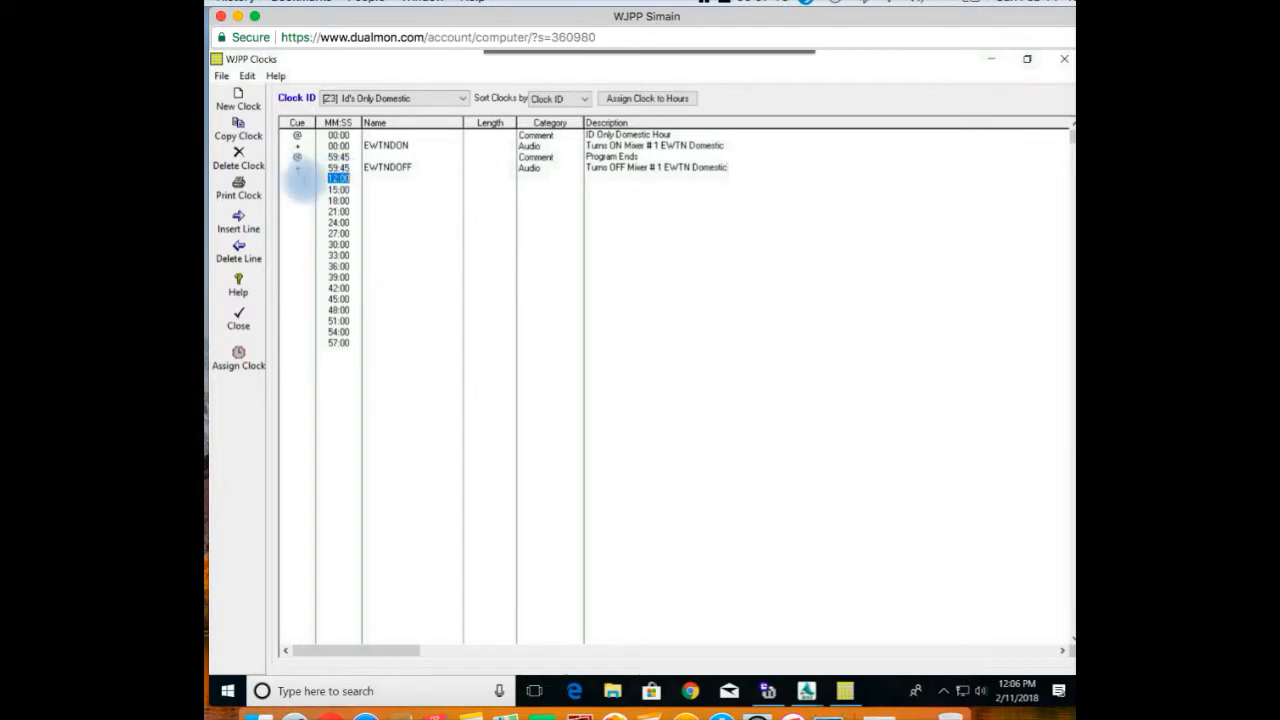
left_click(306, 180)
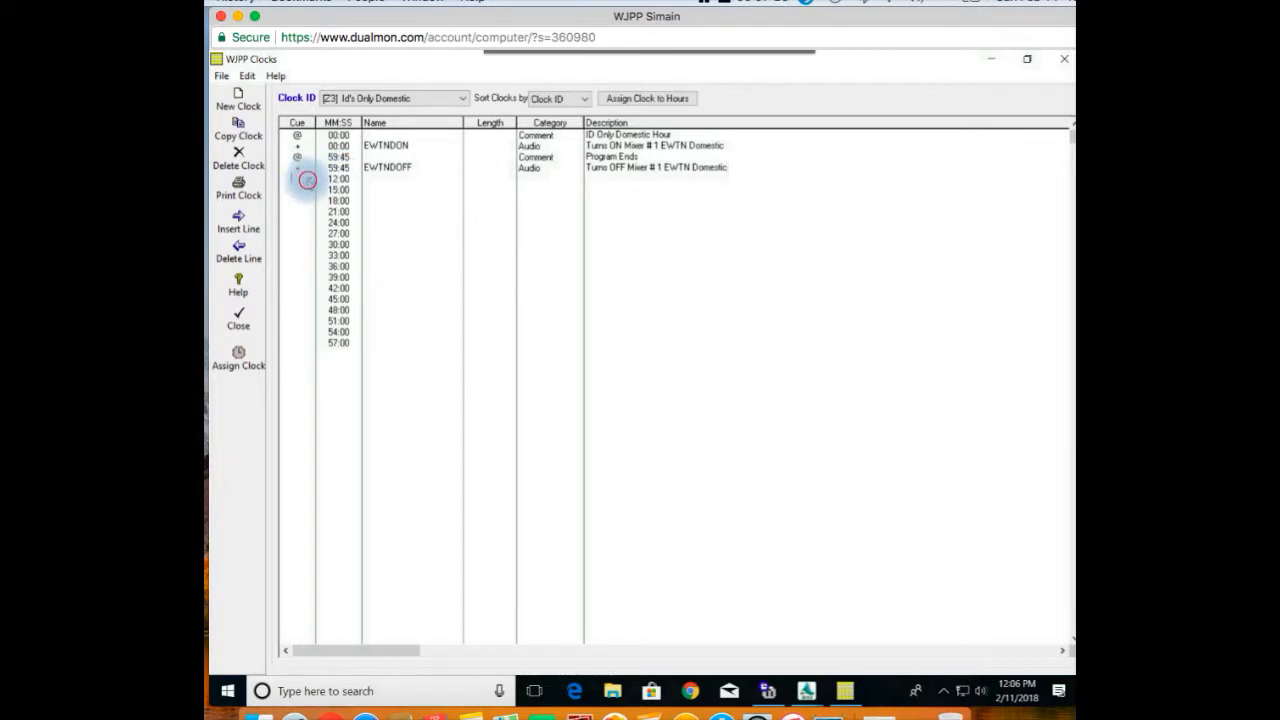
left_click(308, 180)
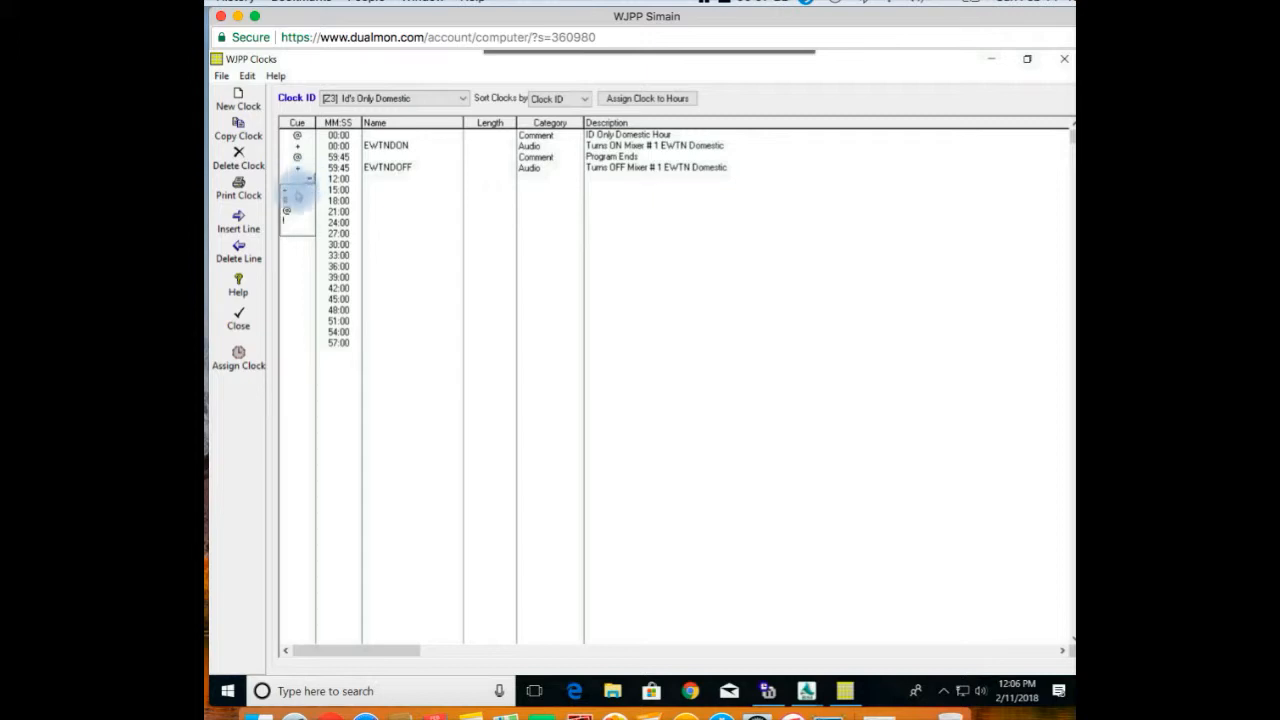
left_click(297, 190)
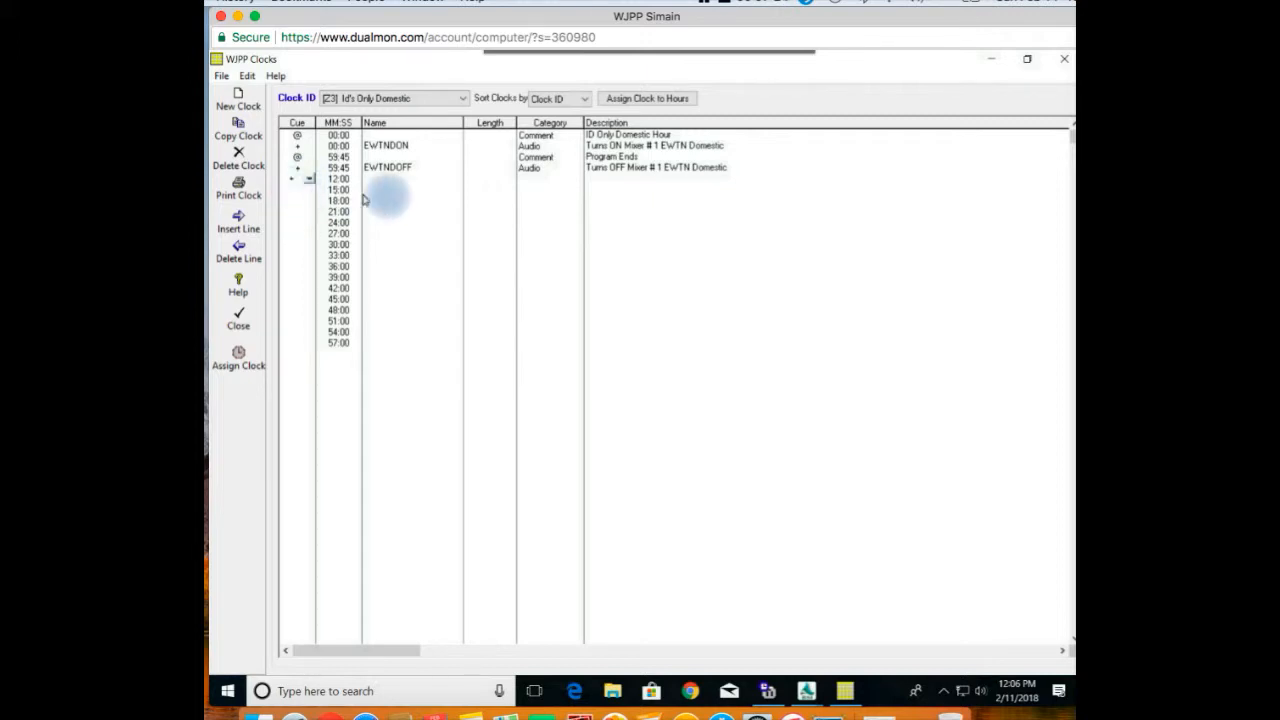
left_click(338, 178)
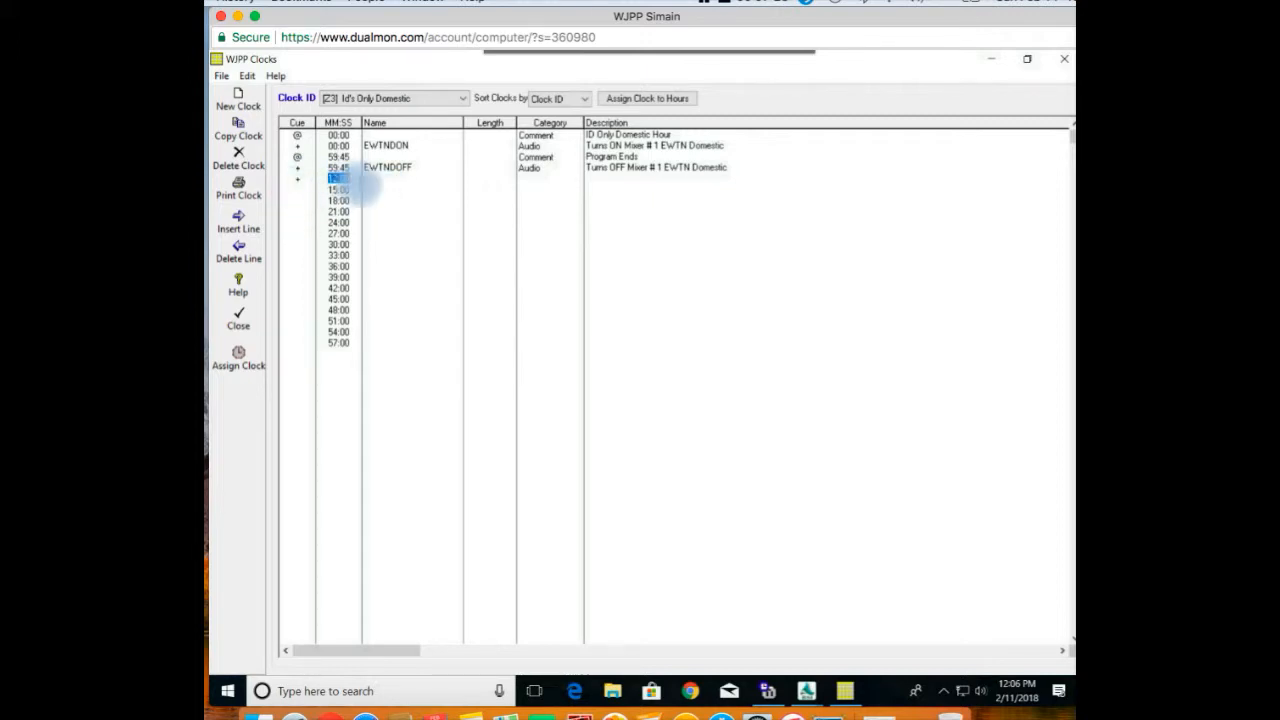
type("59:45")
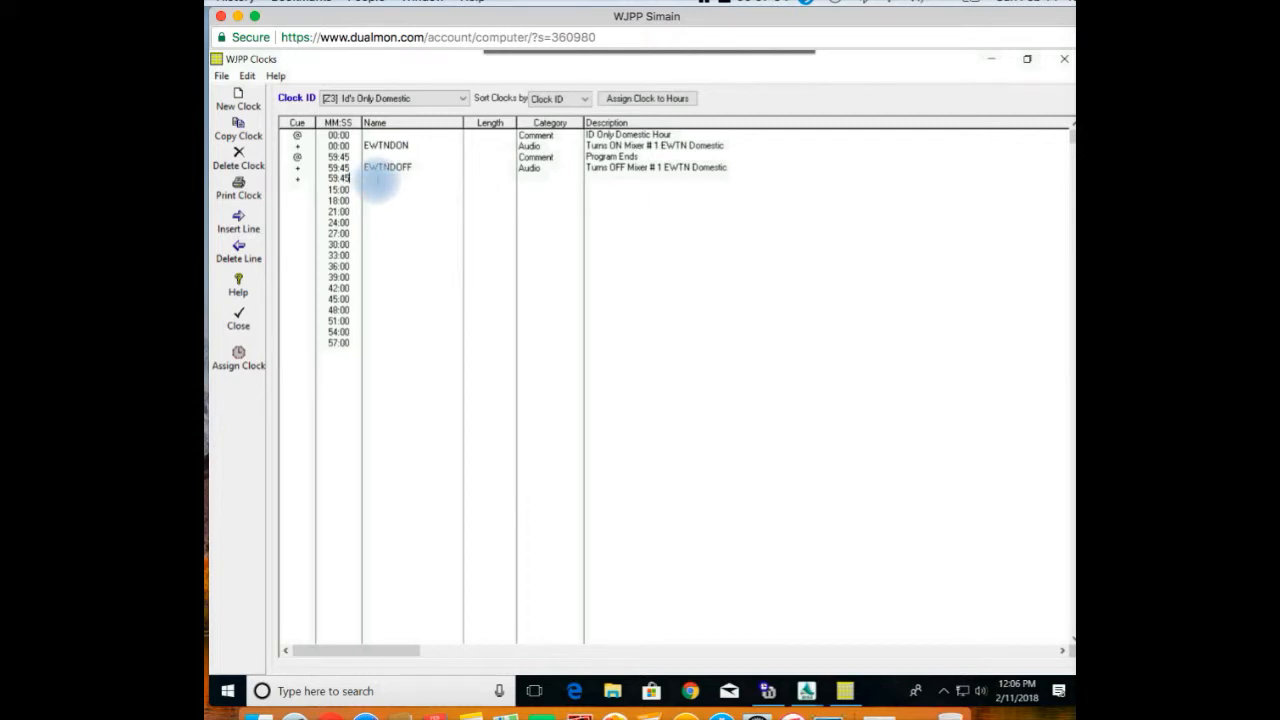
Name the fifth line IDLegal and set its length to 15
key("Tab")
type("ega")
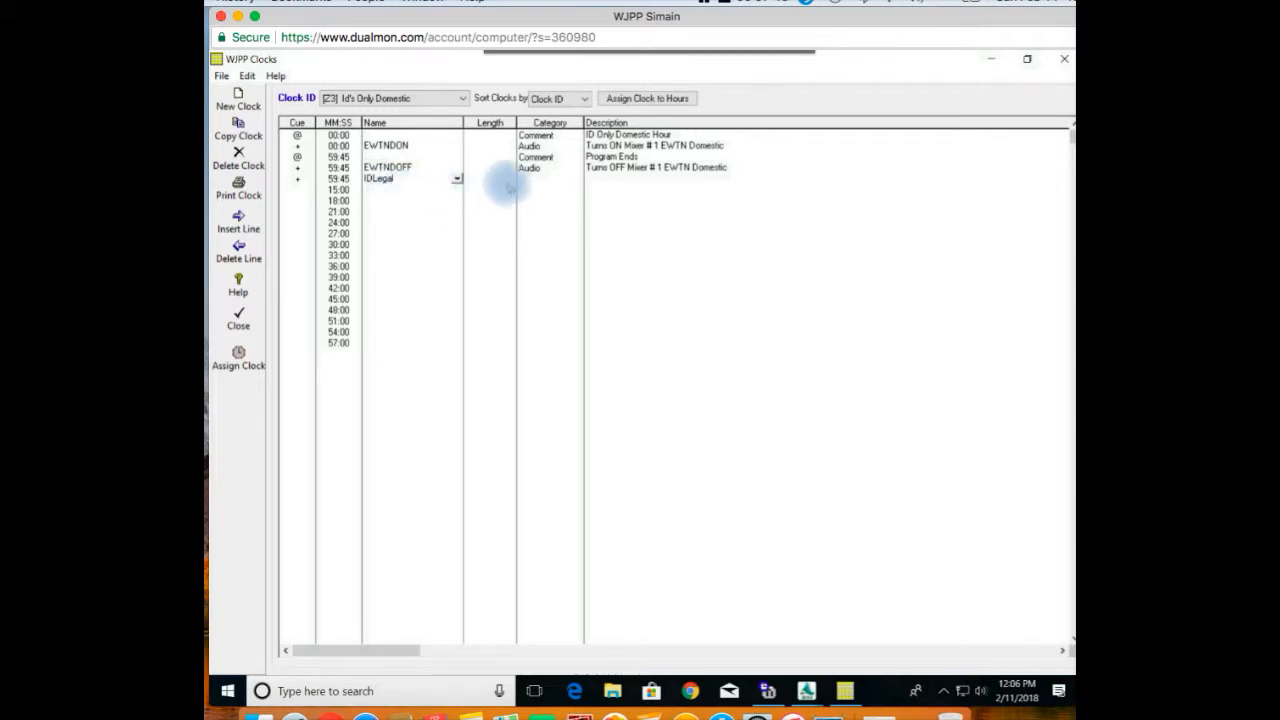
left_click(510, 182)
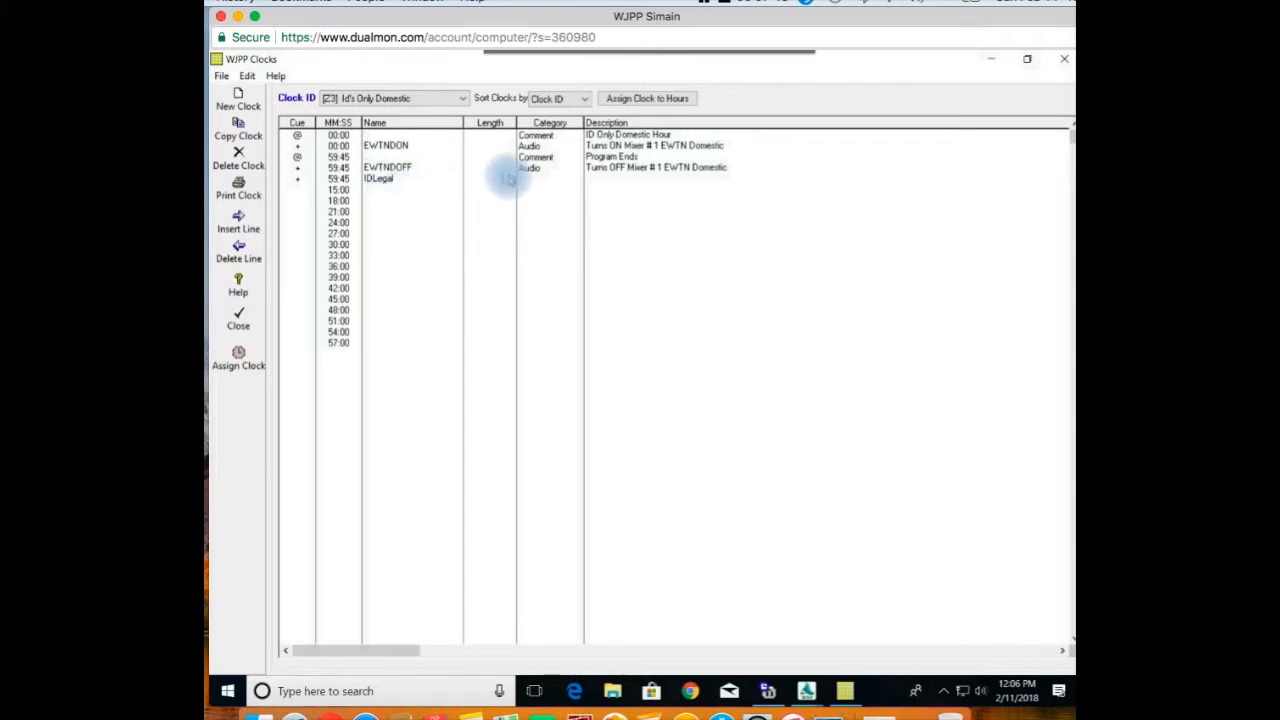
left_click(508, 178)
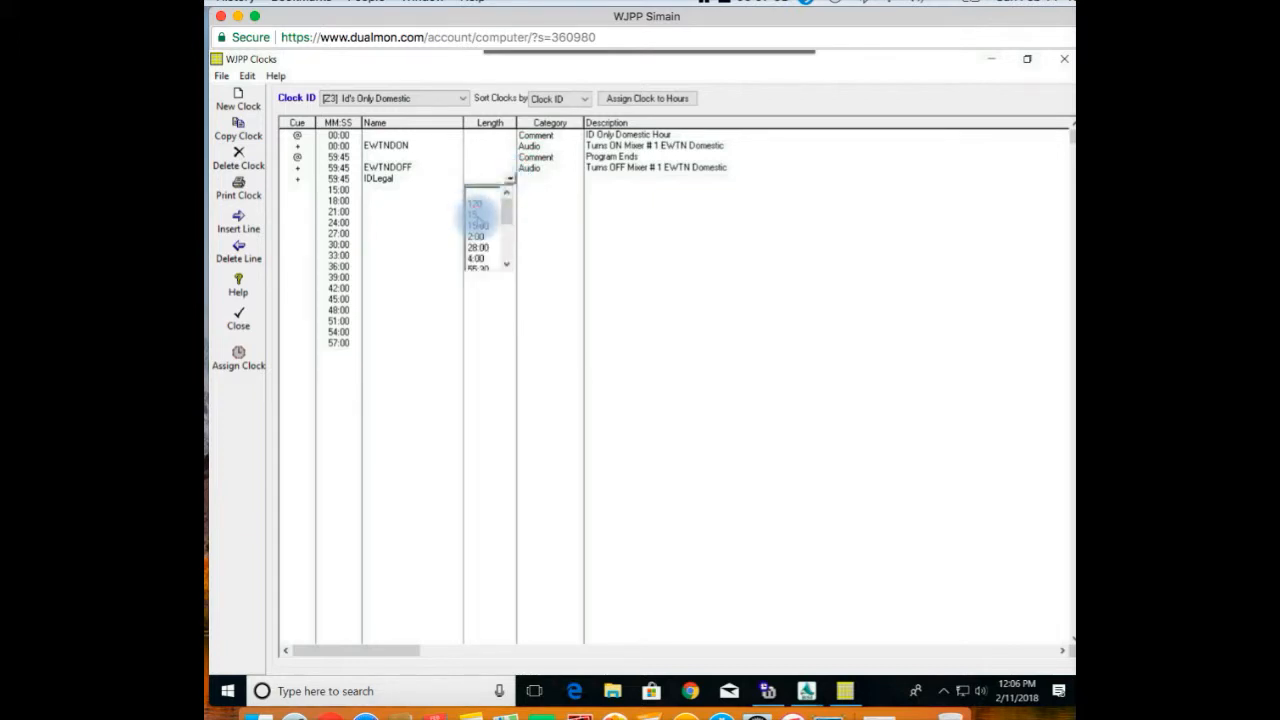
left_click(475, 215)
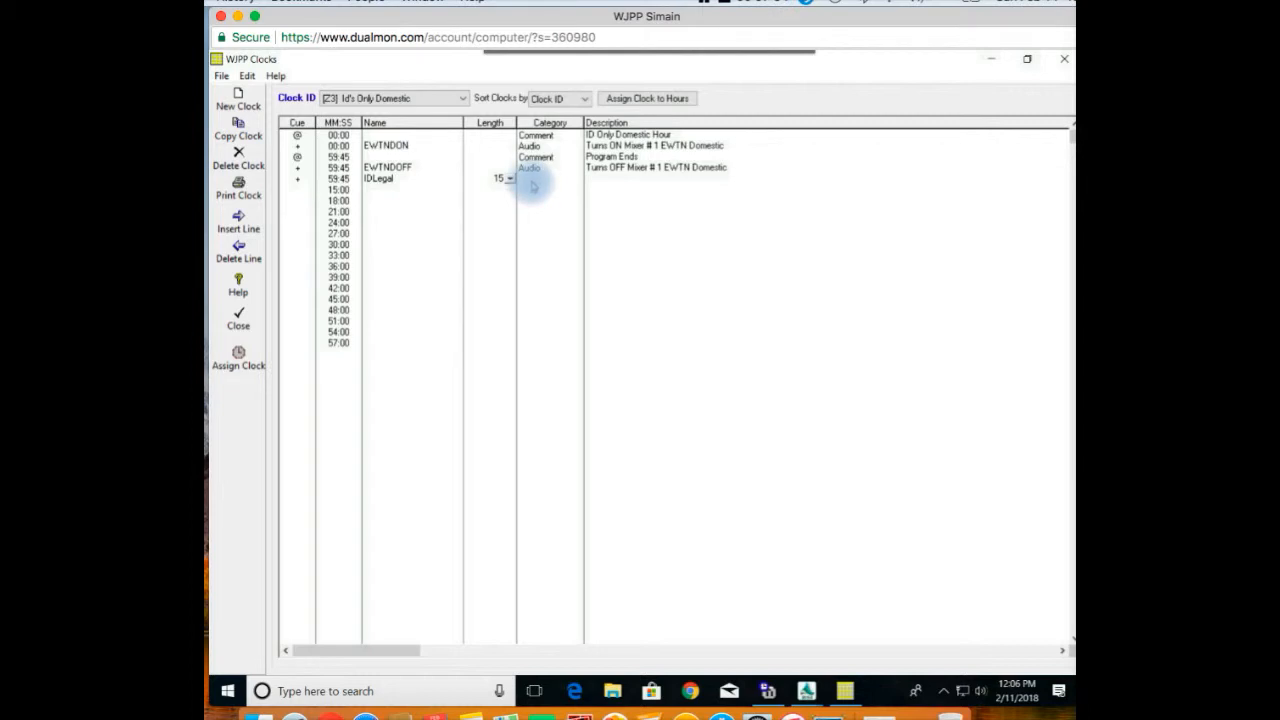
Set the category of the IDLegal line to Audio and describe it as "Station Legal ID"
left_click(577, 180)
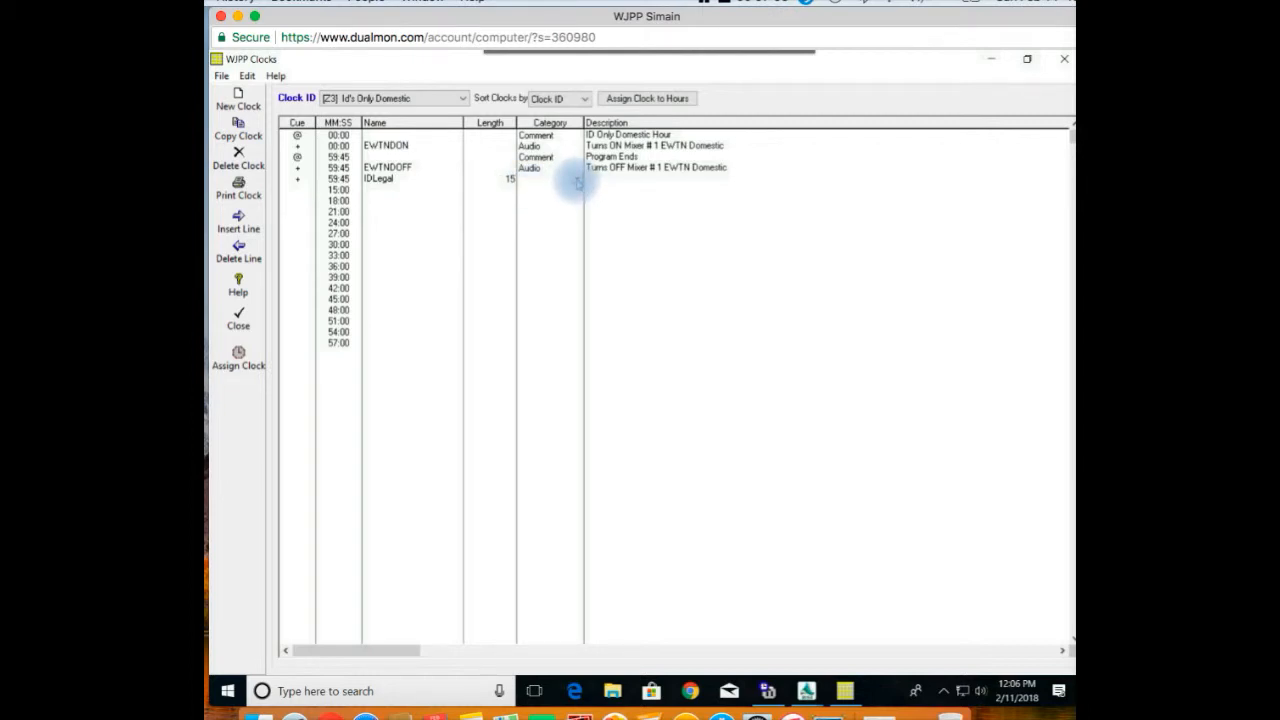
left_click(577, 180)
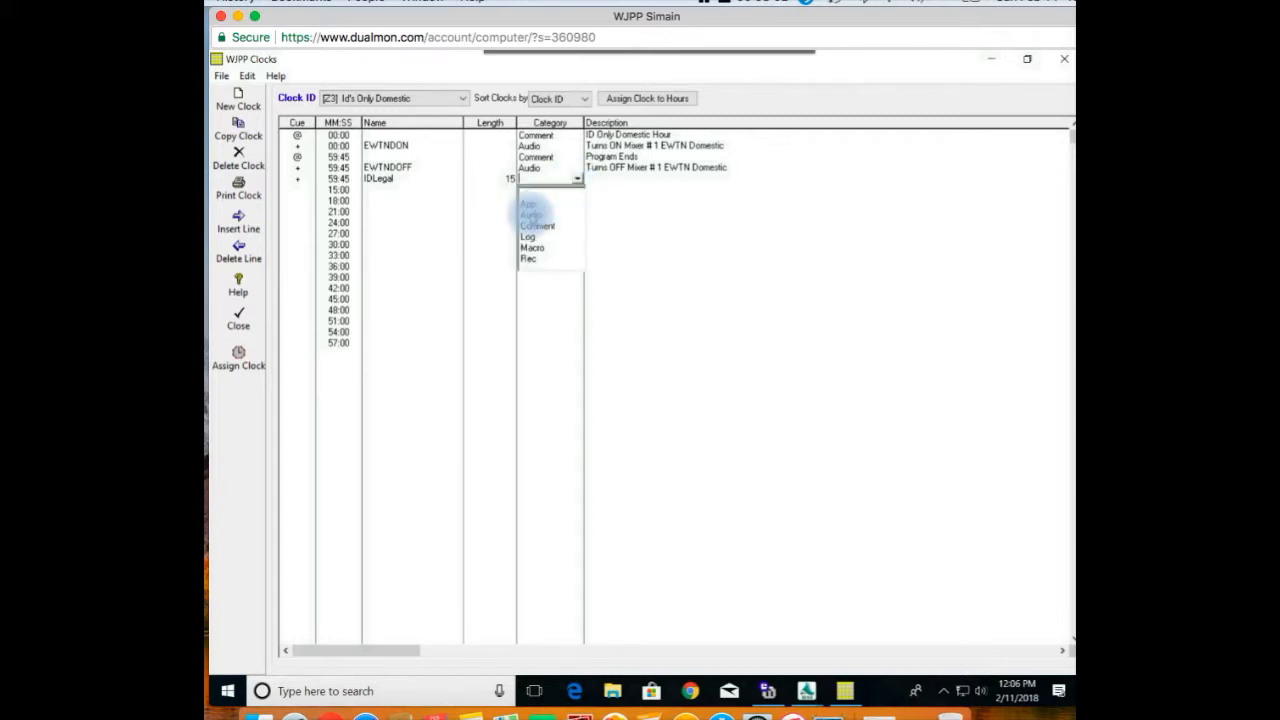
left_click(532, 214)
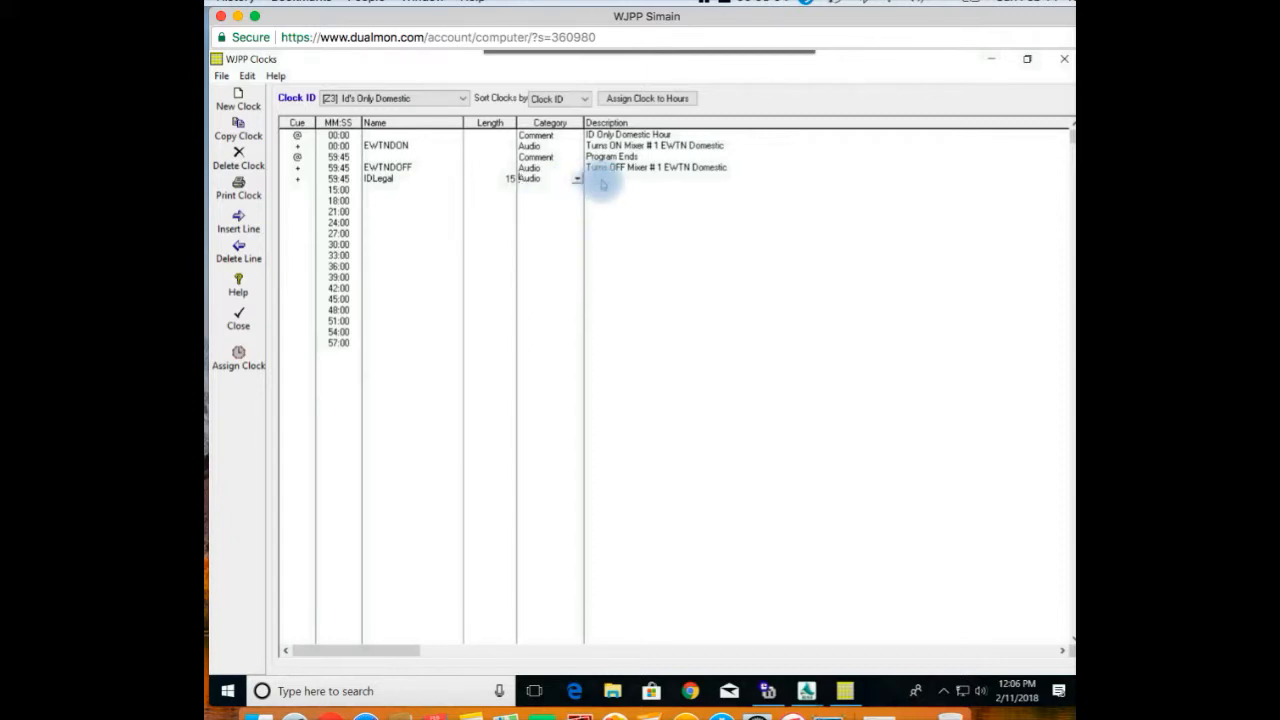
left_click(600, 180)
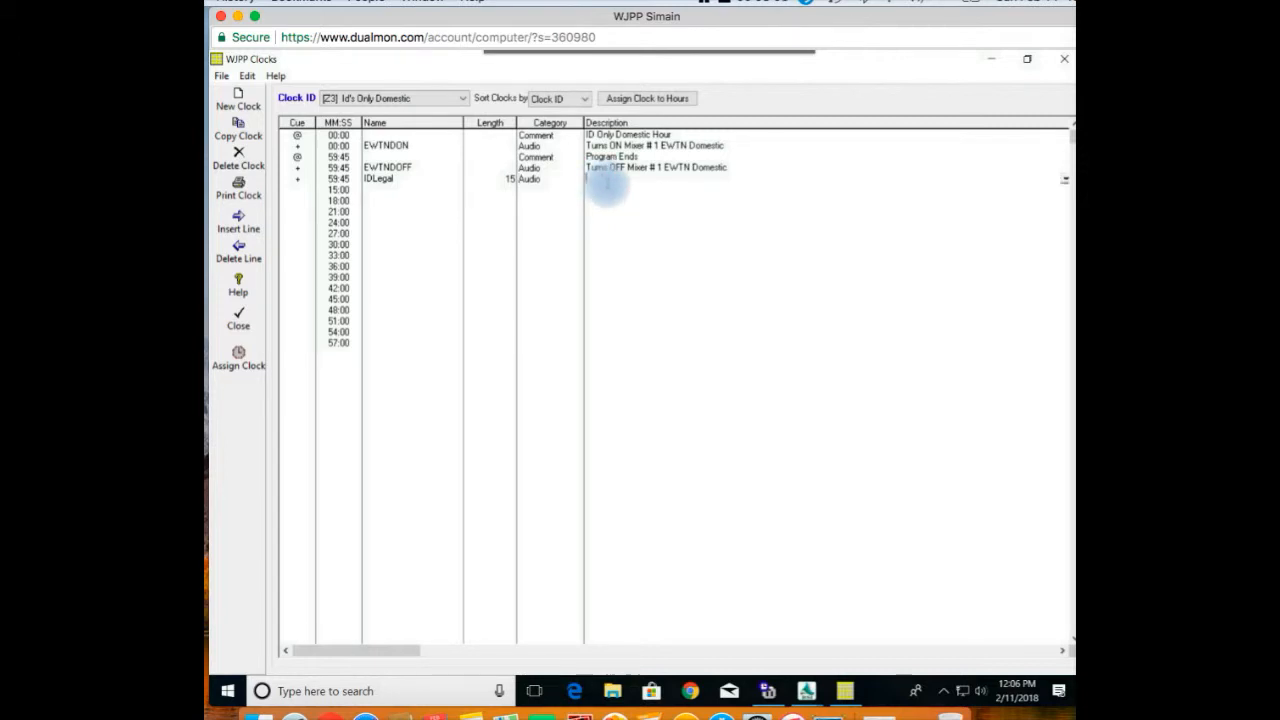
type("Station Legal ID")
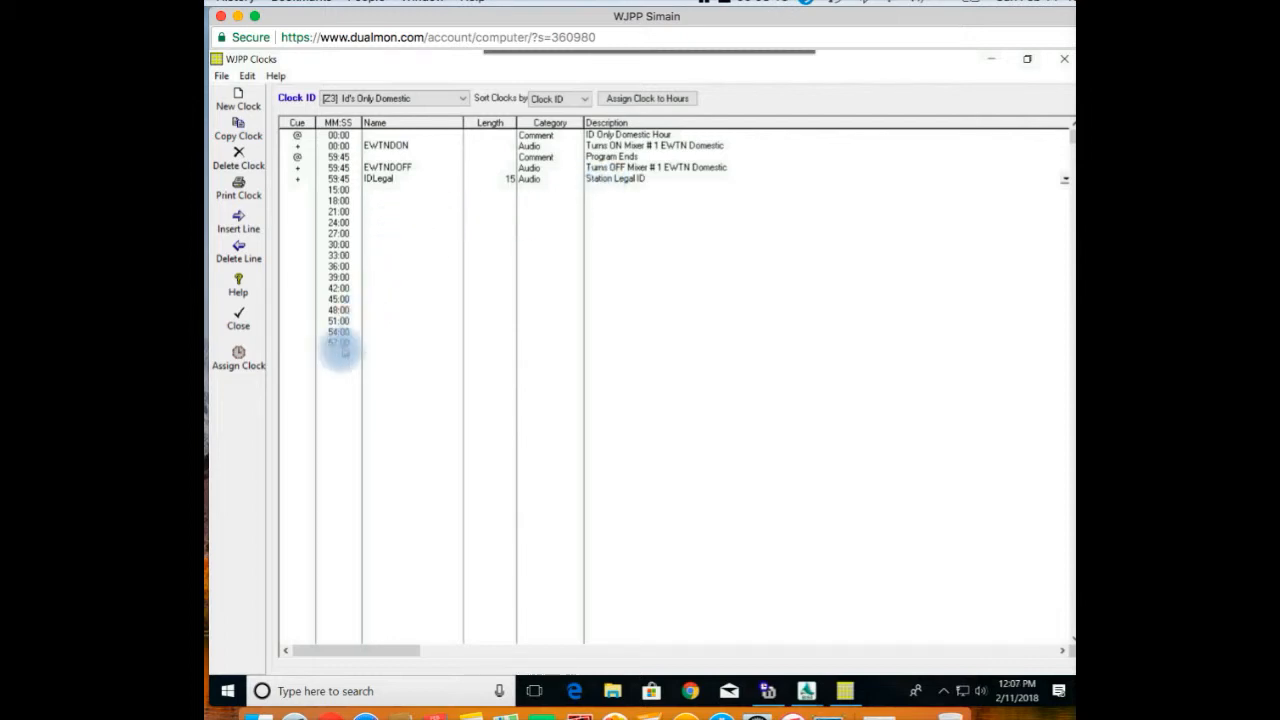
Delete every unused line below the IDLegal line, working from 57:00 back to 15:00
left_click(342, 344)
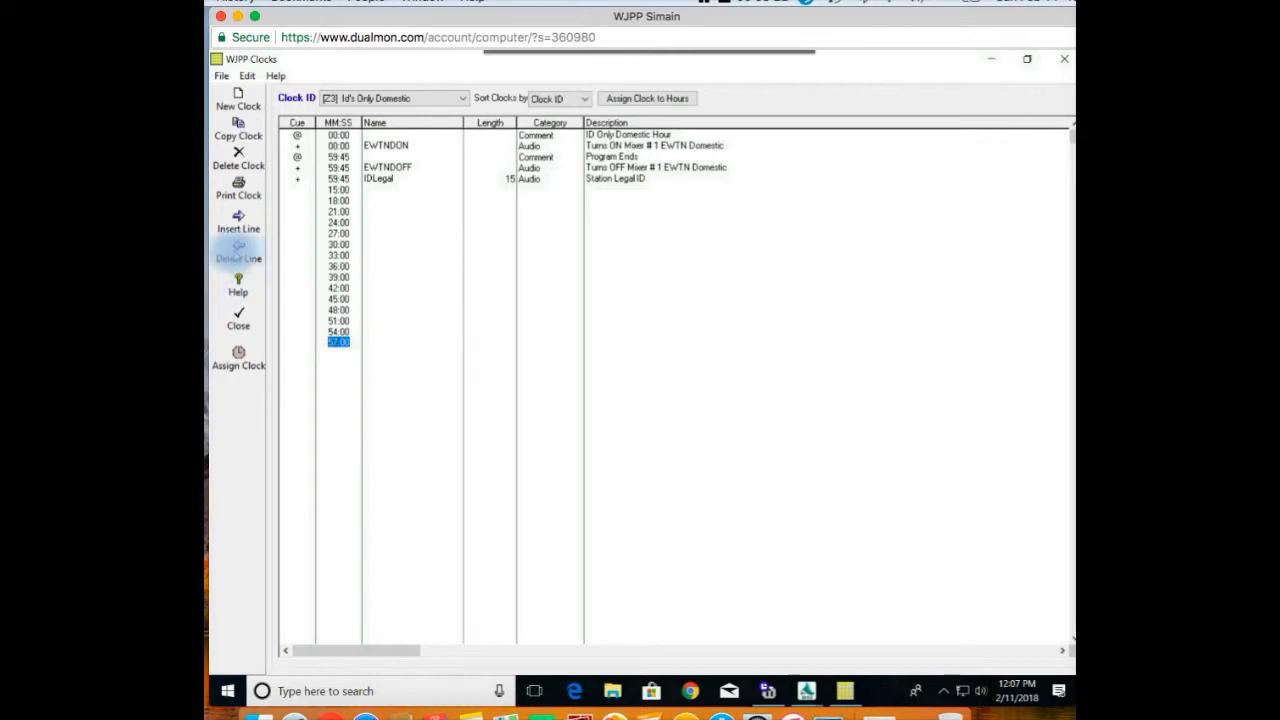
left_click(238, 250)
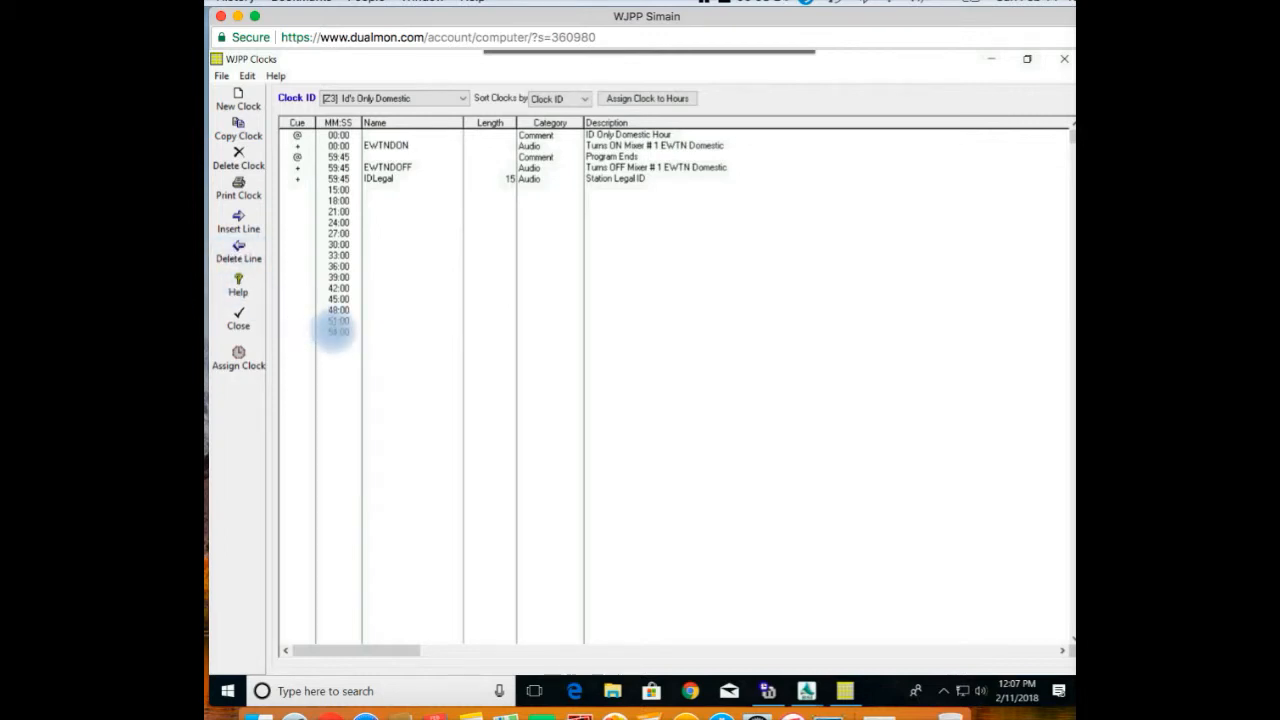
left_click(338, 331)
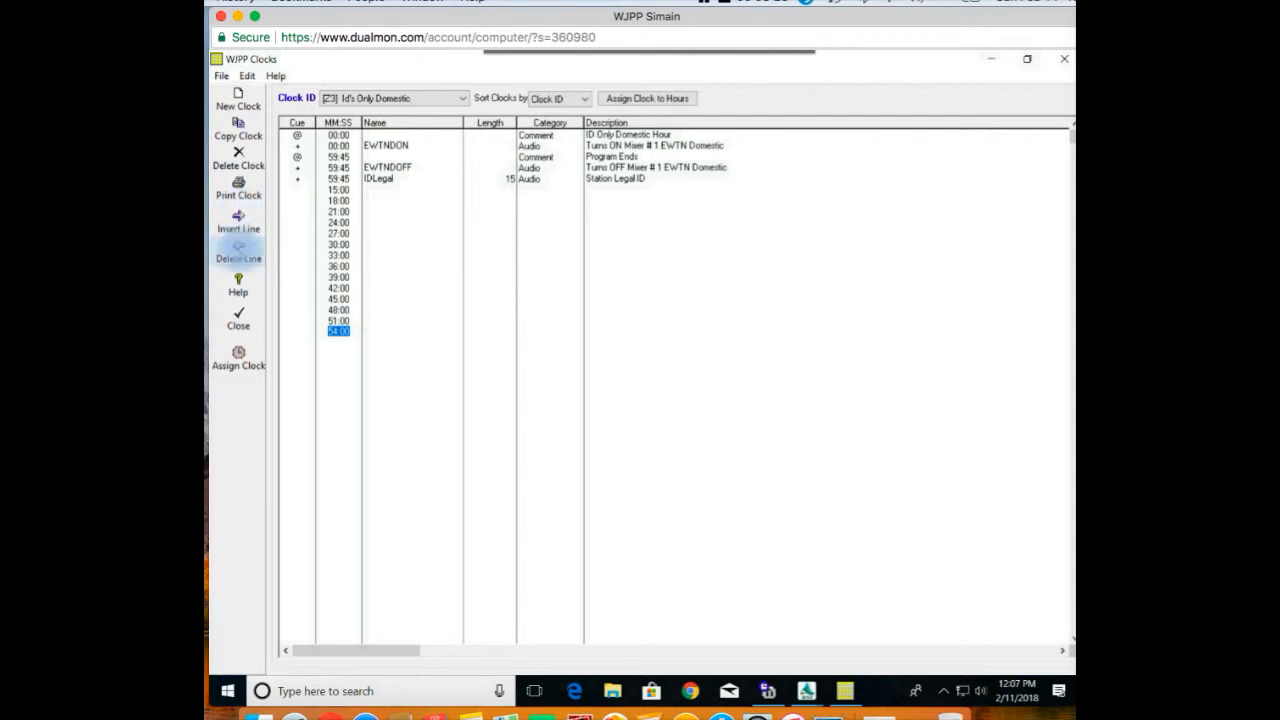
left_click(238, 250)
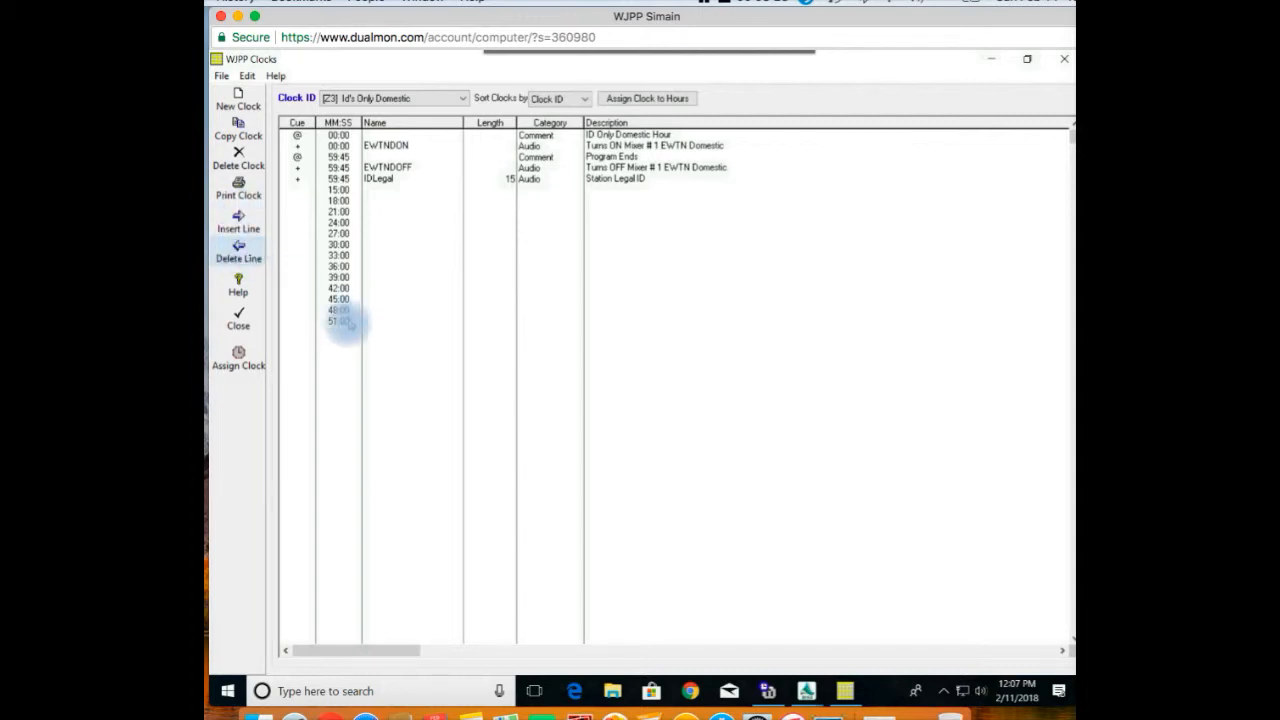
left_click(345, 322)
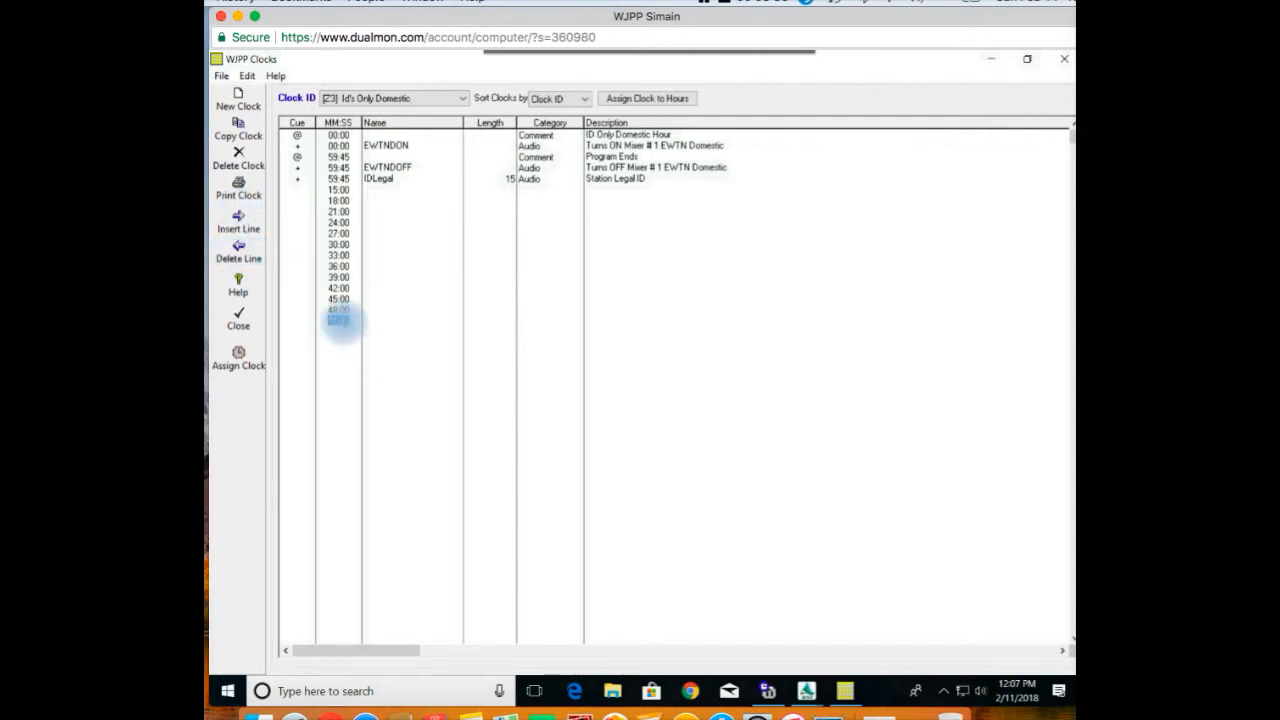
left_click(243, 250)
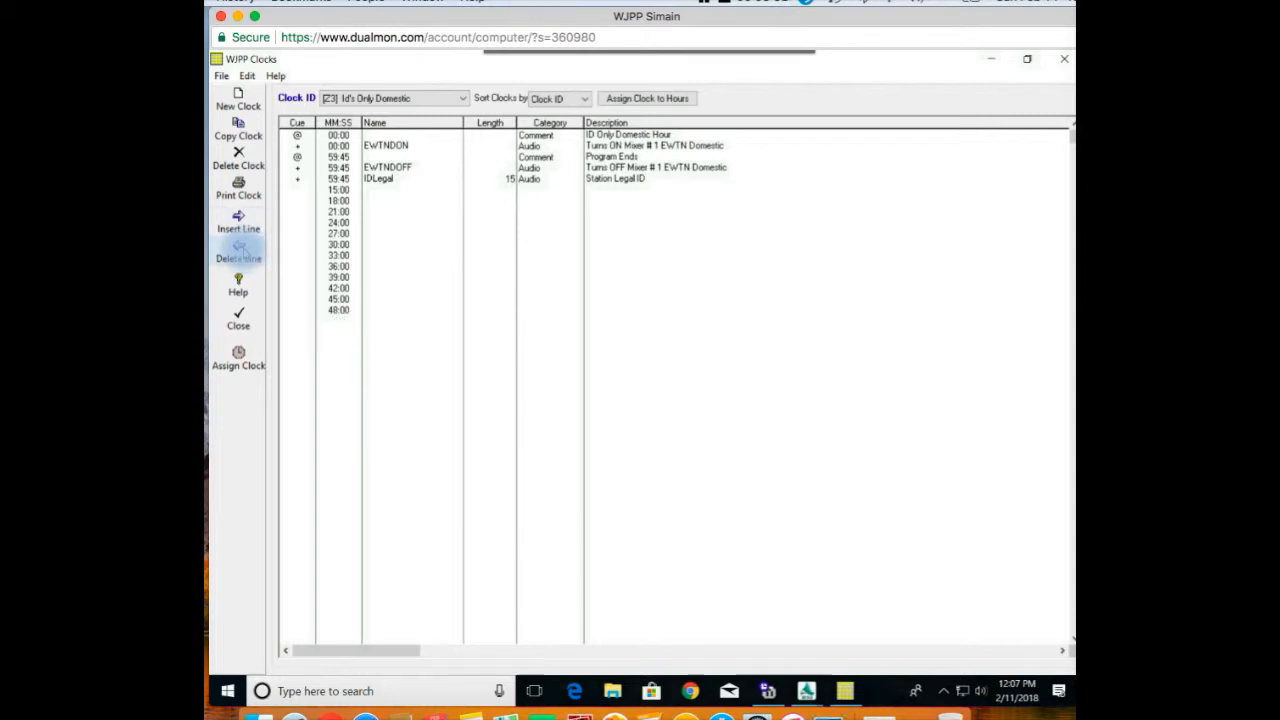
left_click(336, 309)
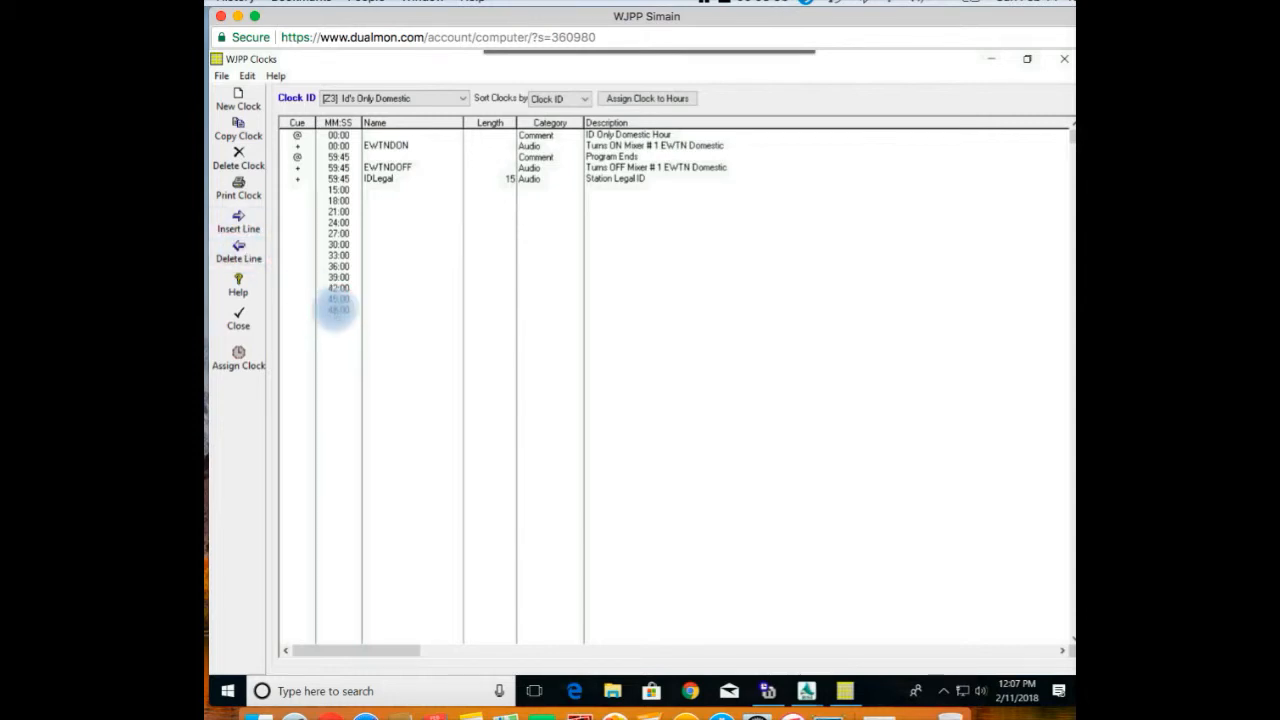
left_click(240, 219)
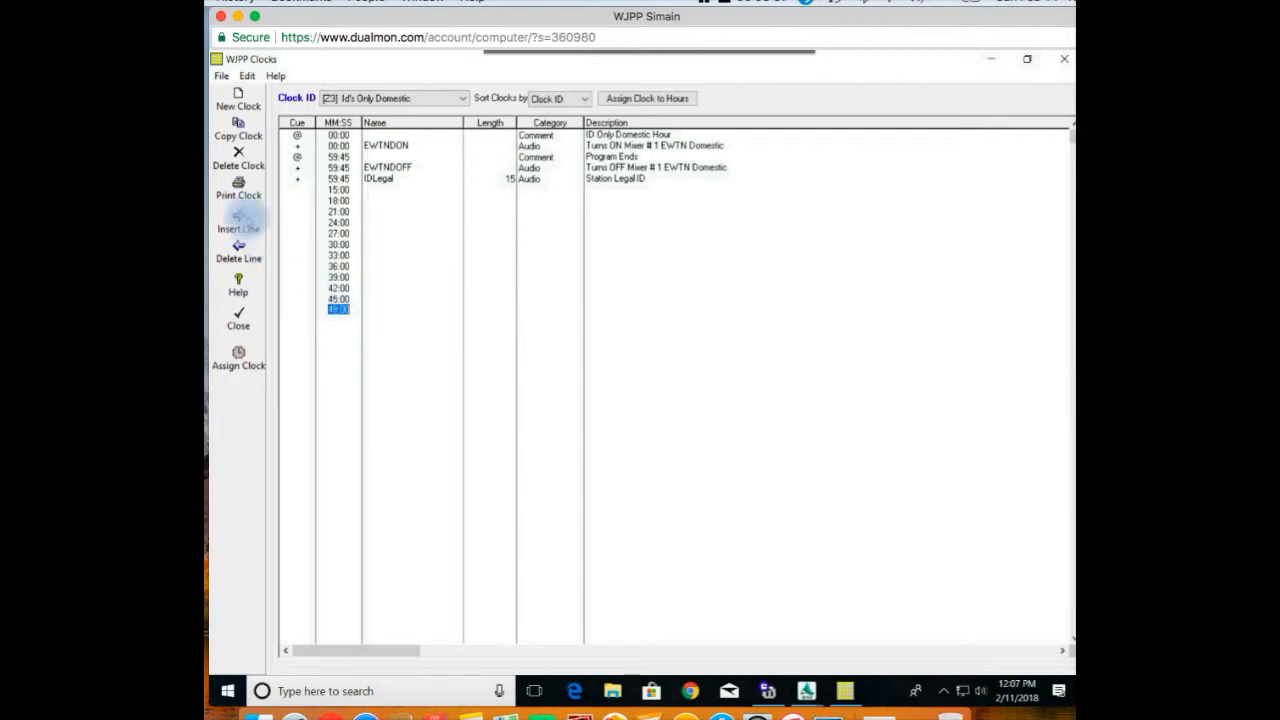
left_click(240, 251)
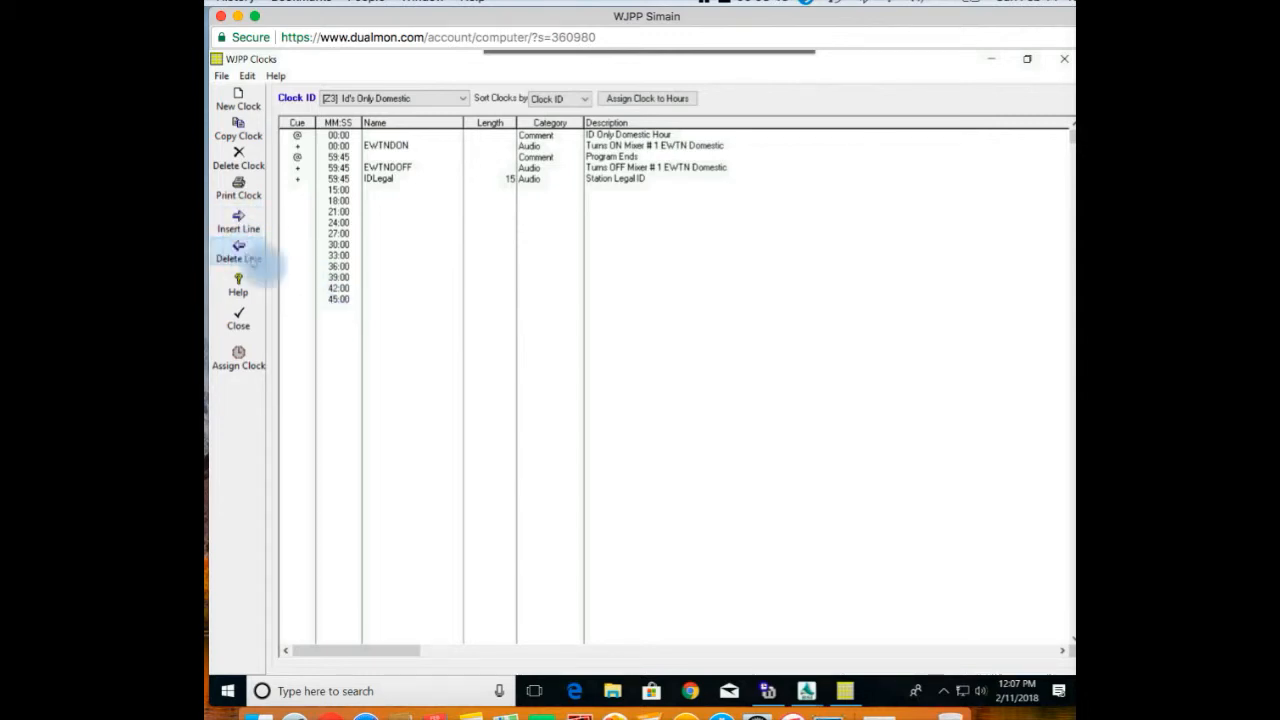
left_click(338, 298)
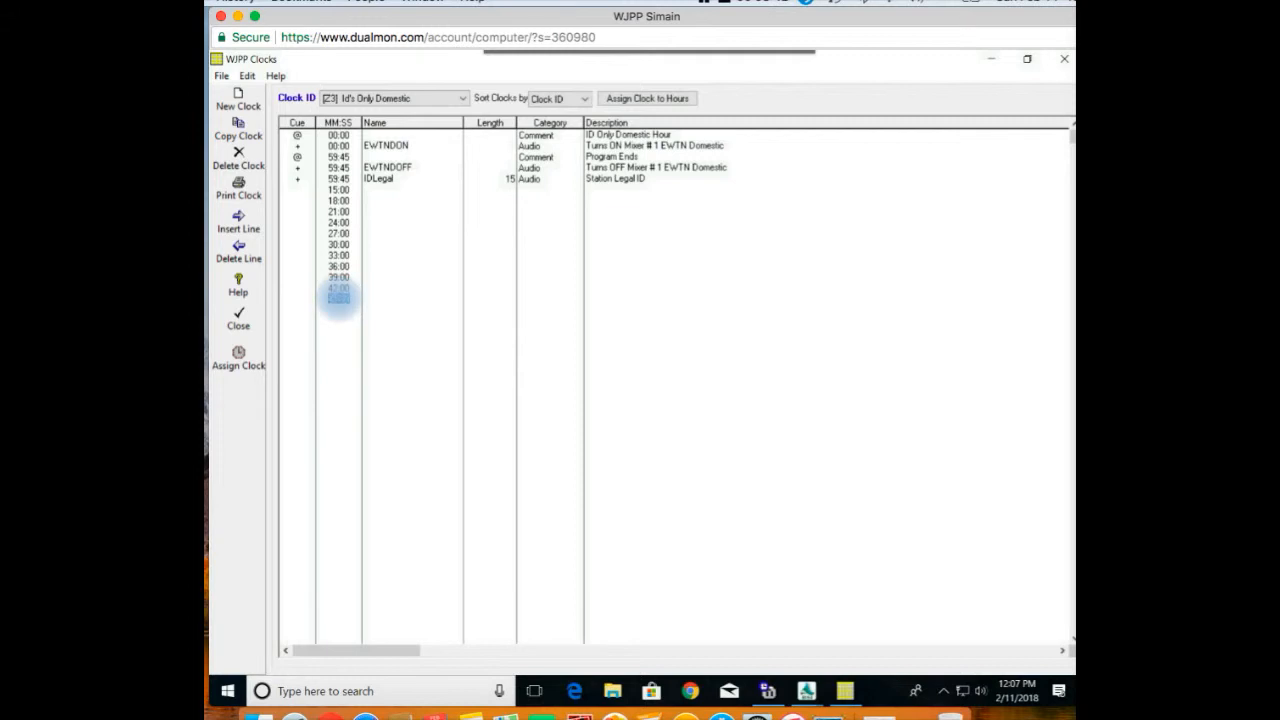
left_click(239, 250)
left_click(337, 291)
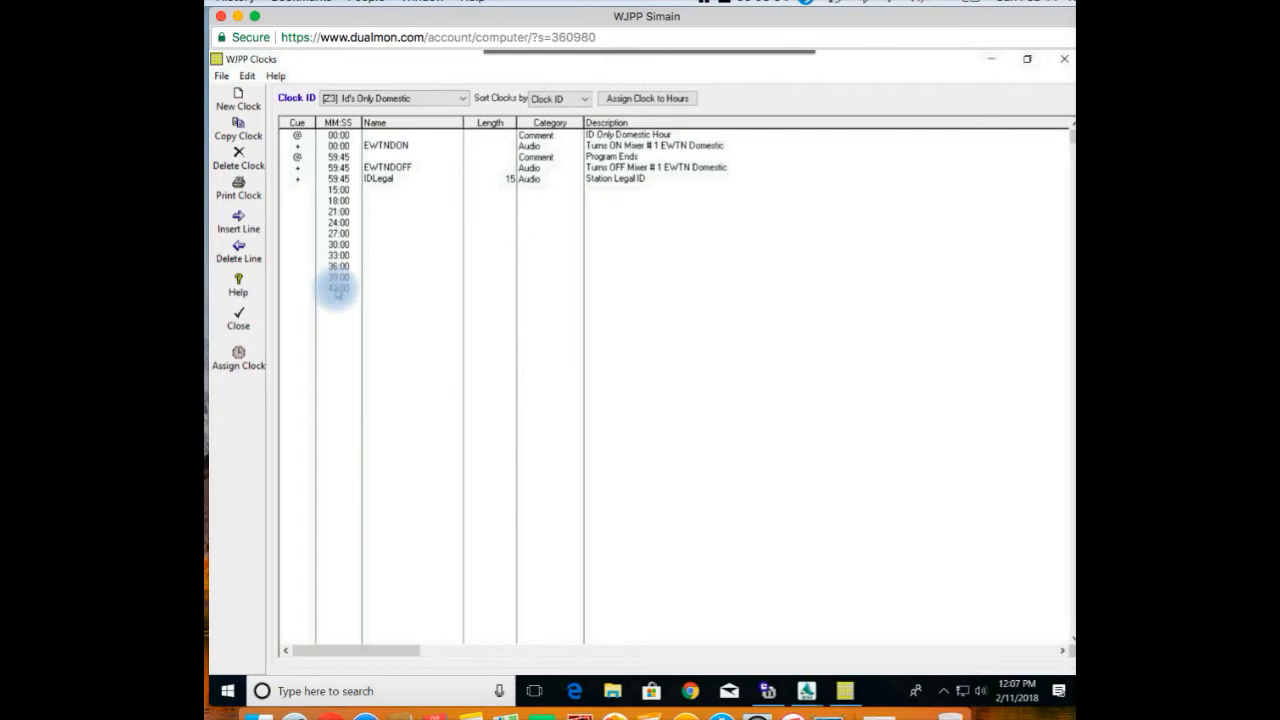
left_click(338, 288)
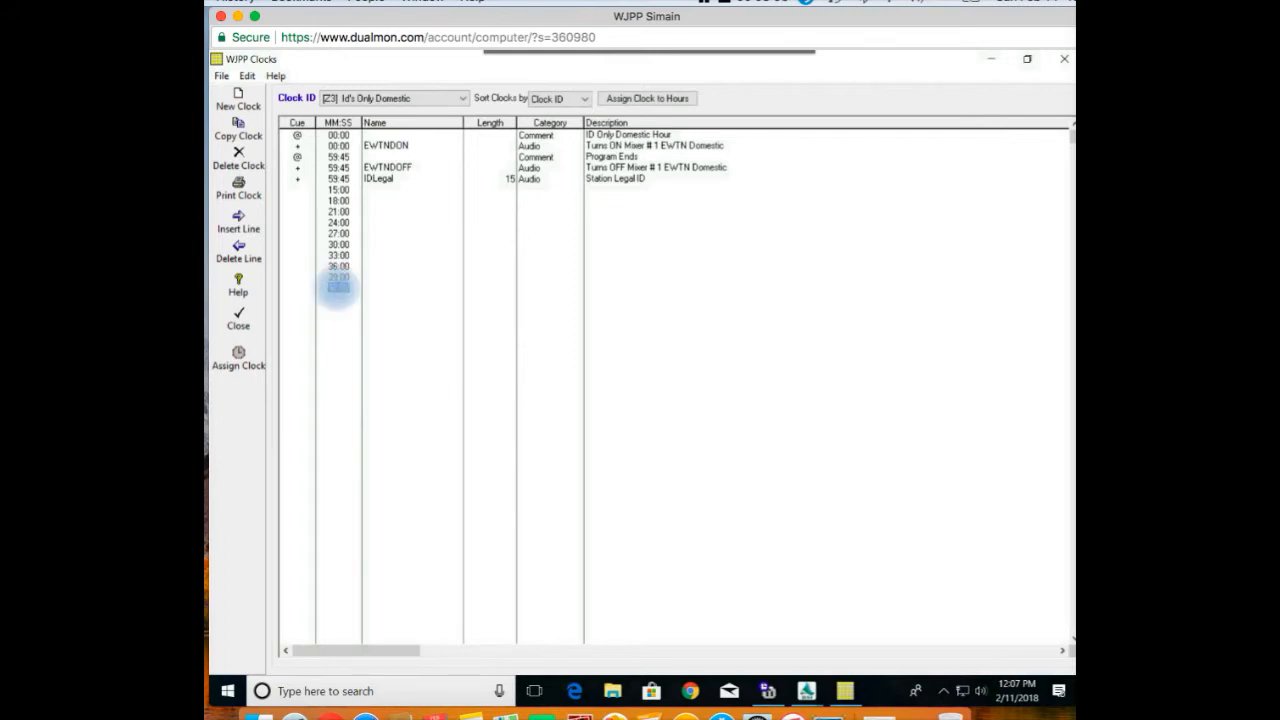
left_click(238, 250)
left_click(338, 277)
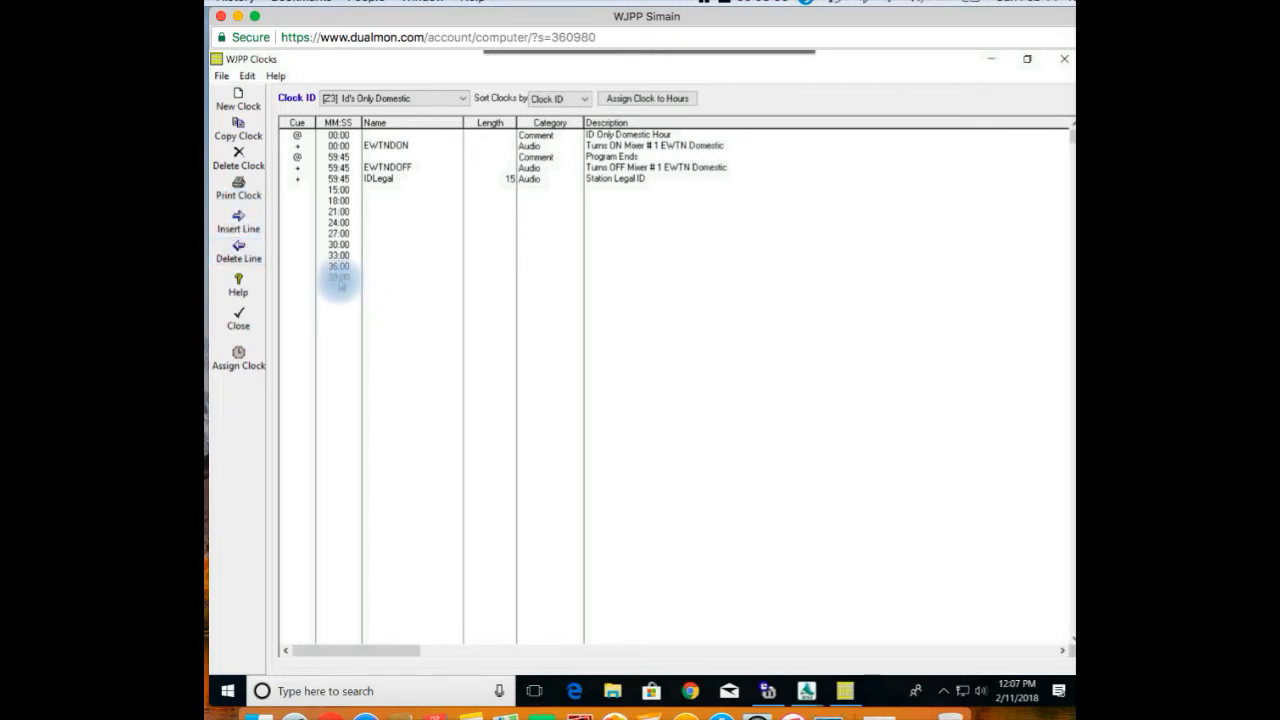
left_click(238, 250)
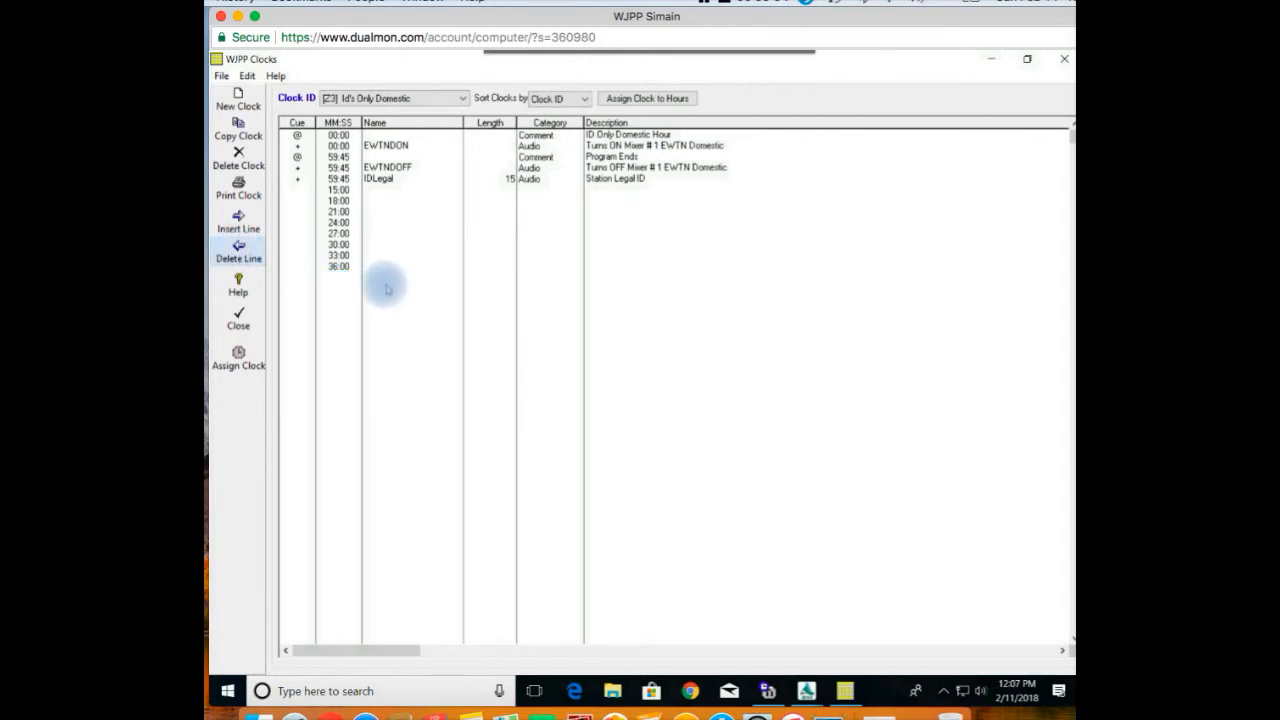
left_click(338, 265)
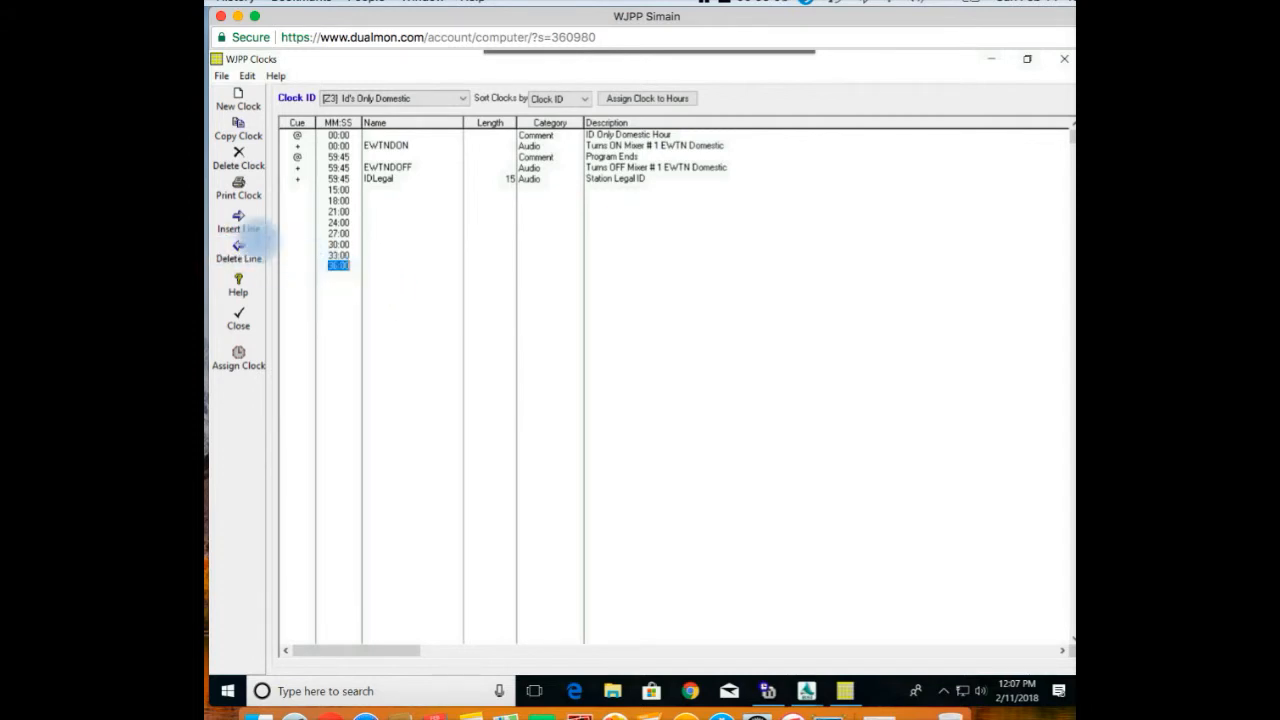
left_click(239, 249)
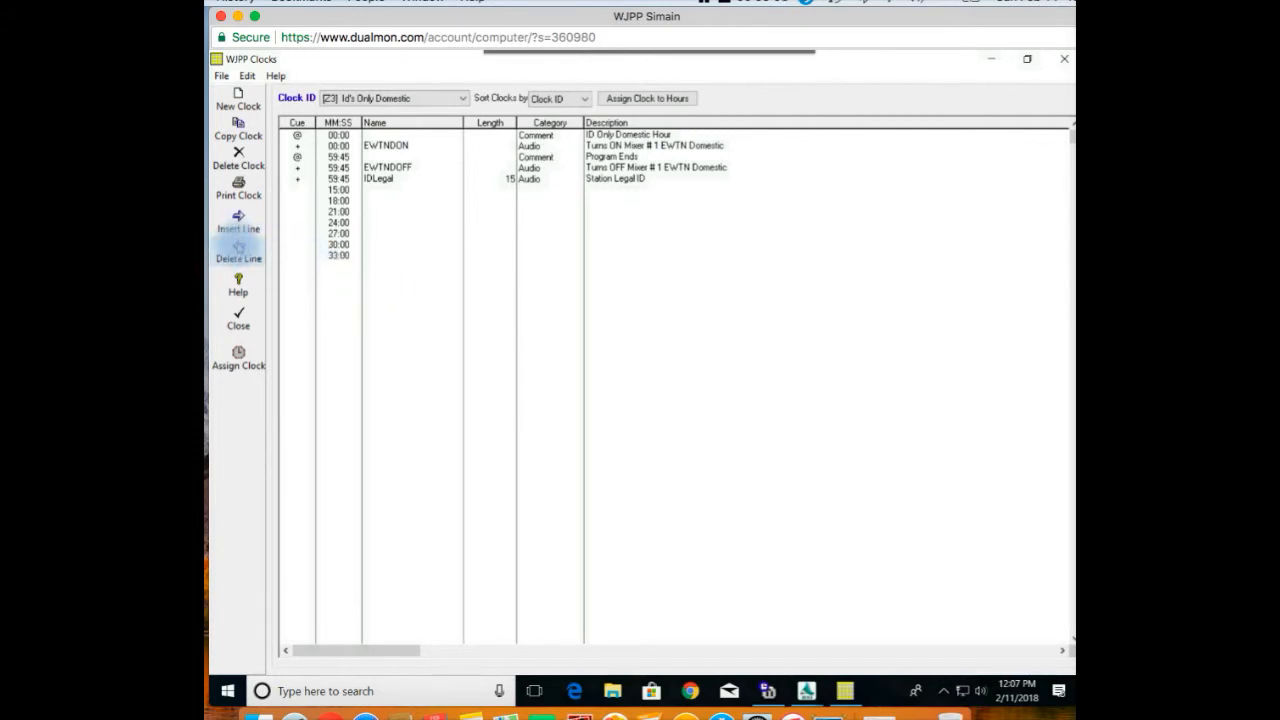
left_click(336, 256)
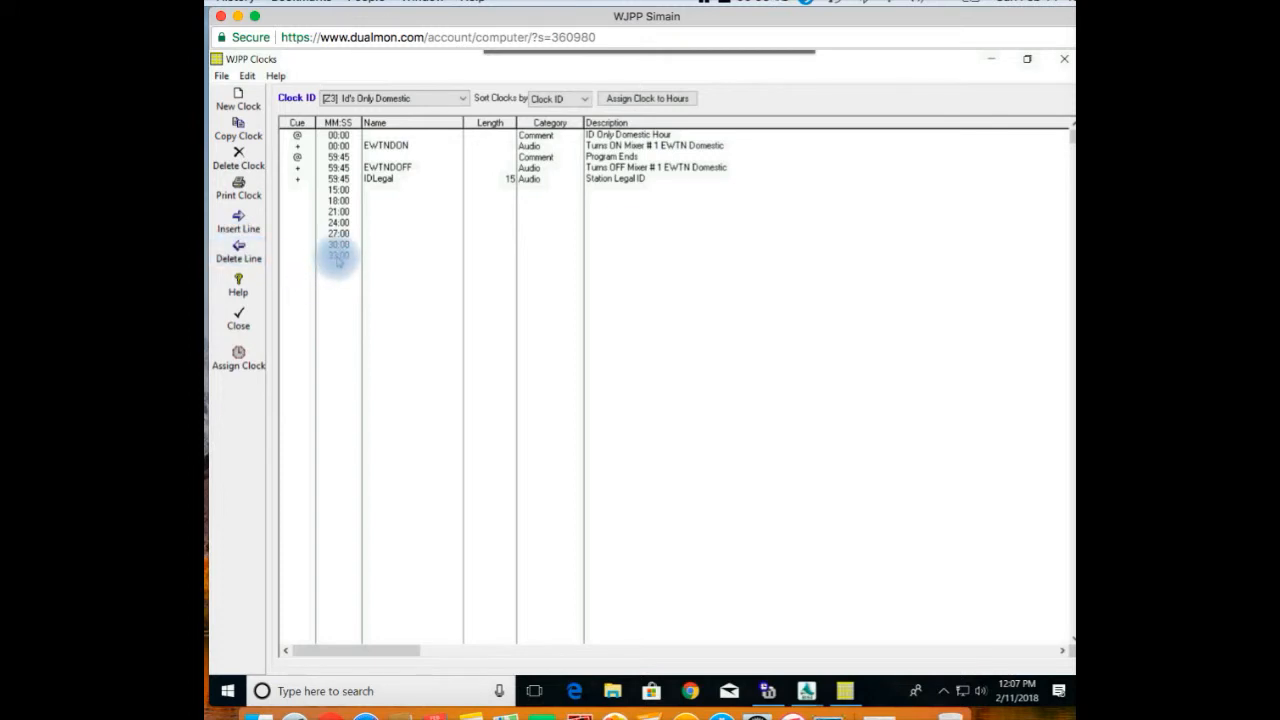
left_click(338, 257)
left_click(240, 250)
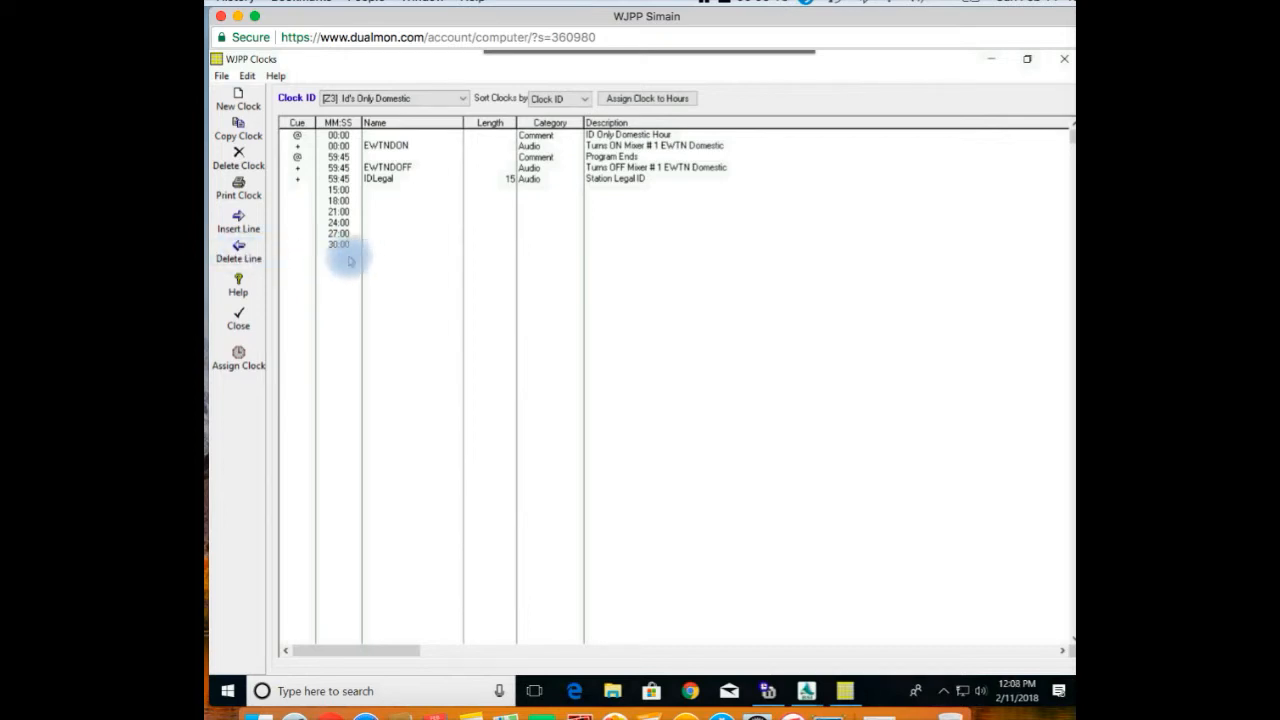
left_click(338, 246)
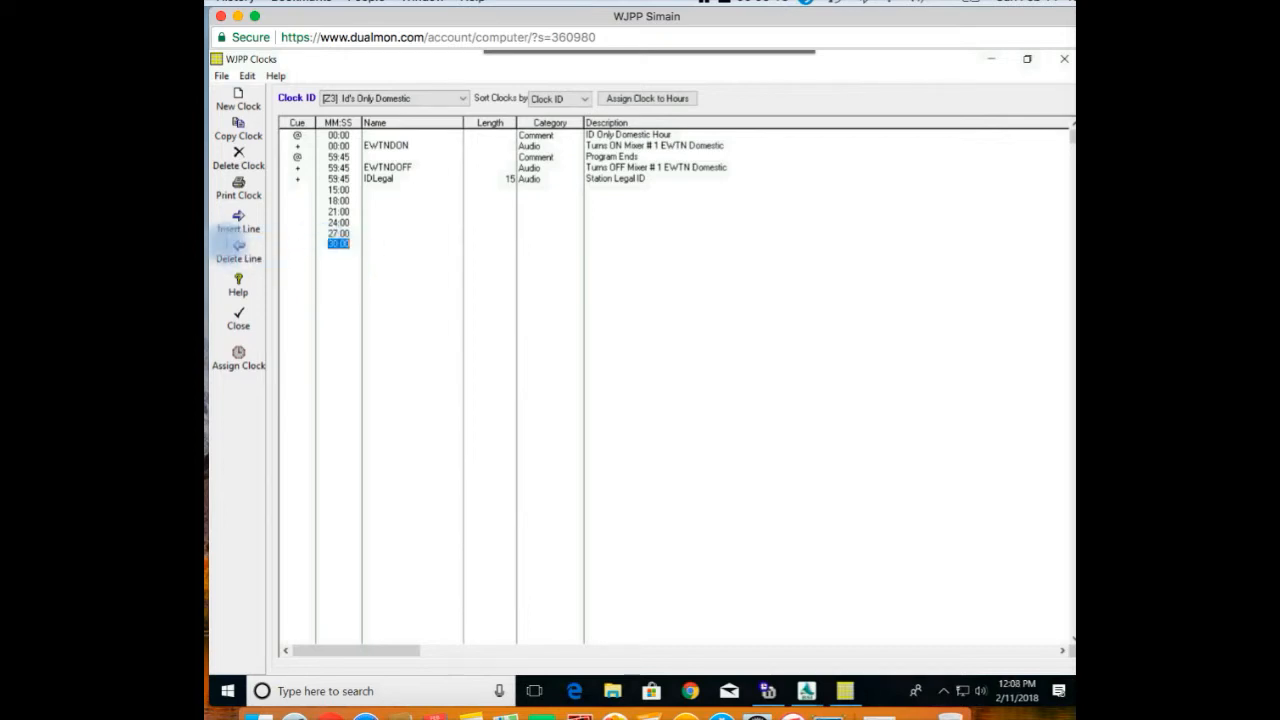
left_click(239, 247)
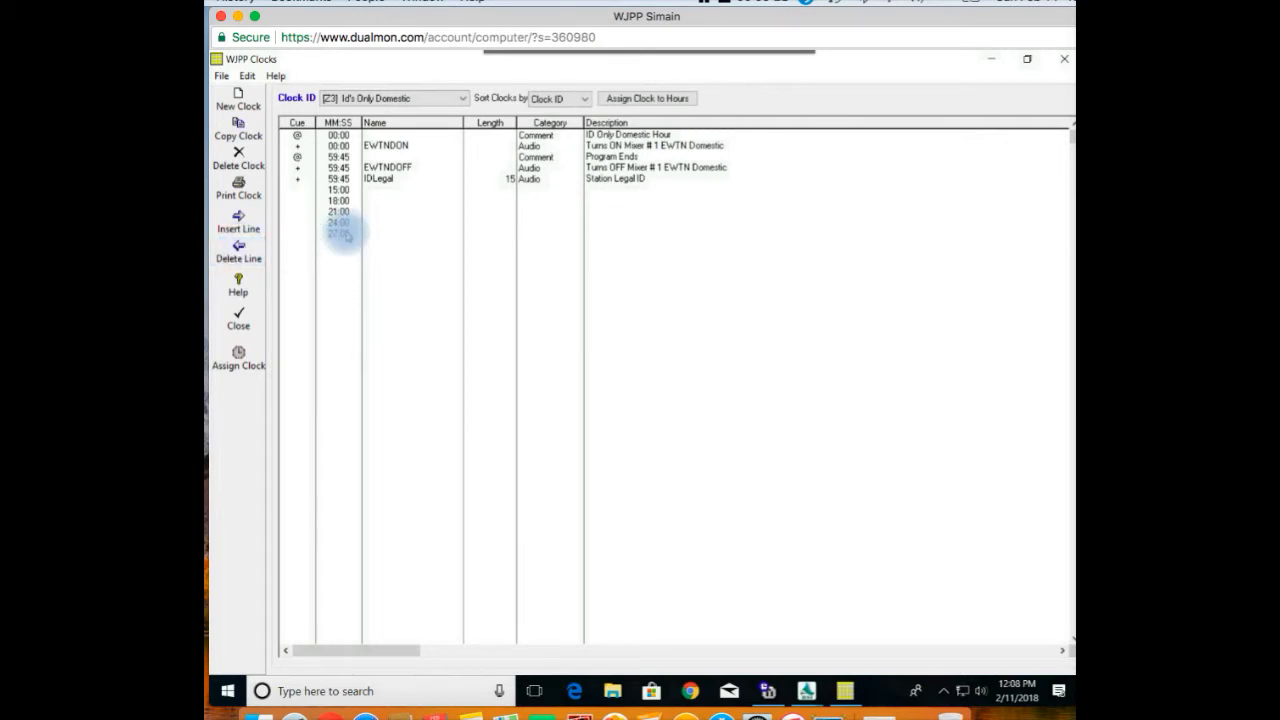
left_click(346, 233)
left_click(344, 234)
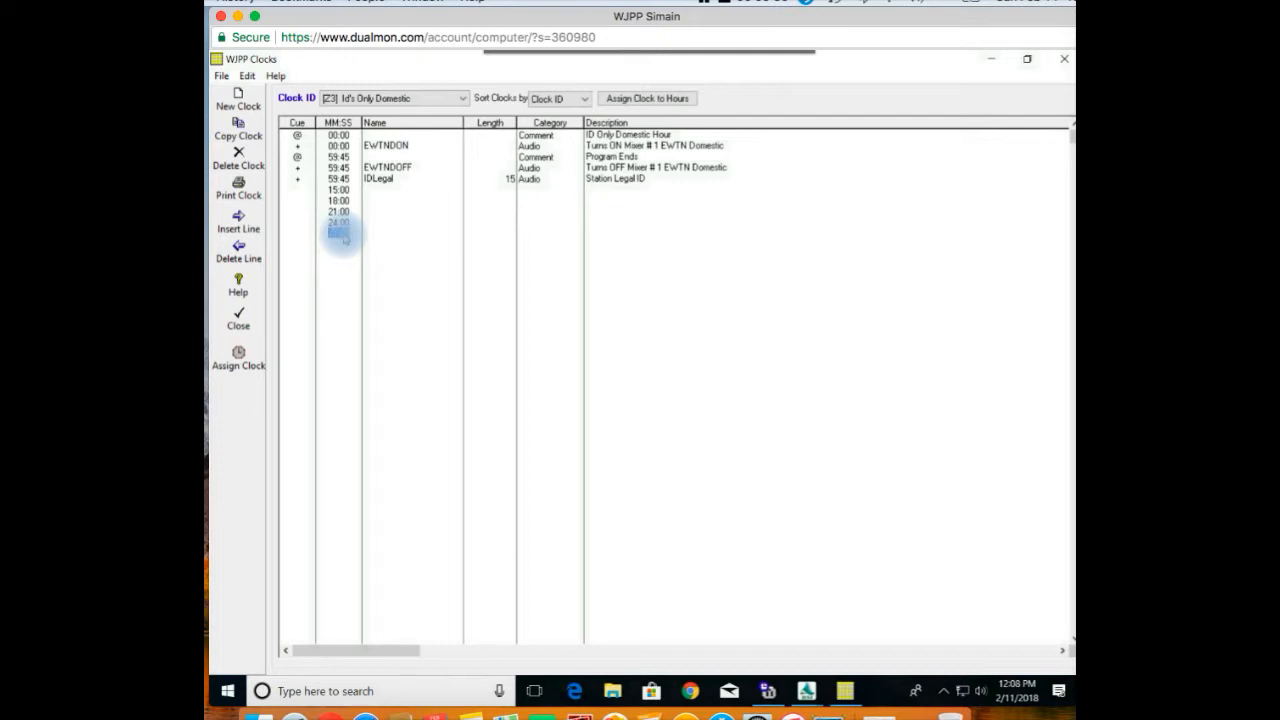
left_click(238, 250)
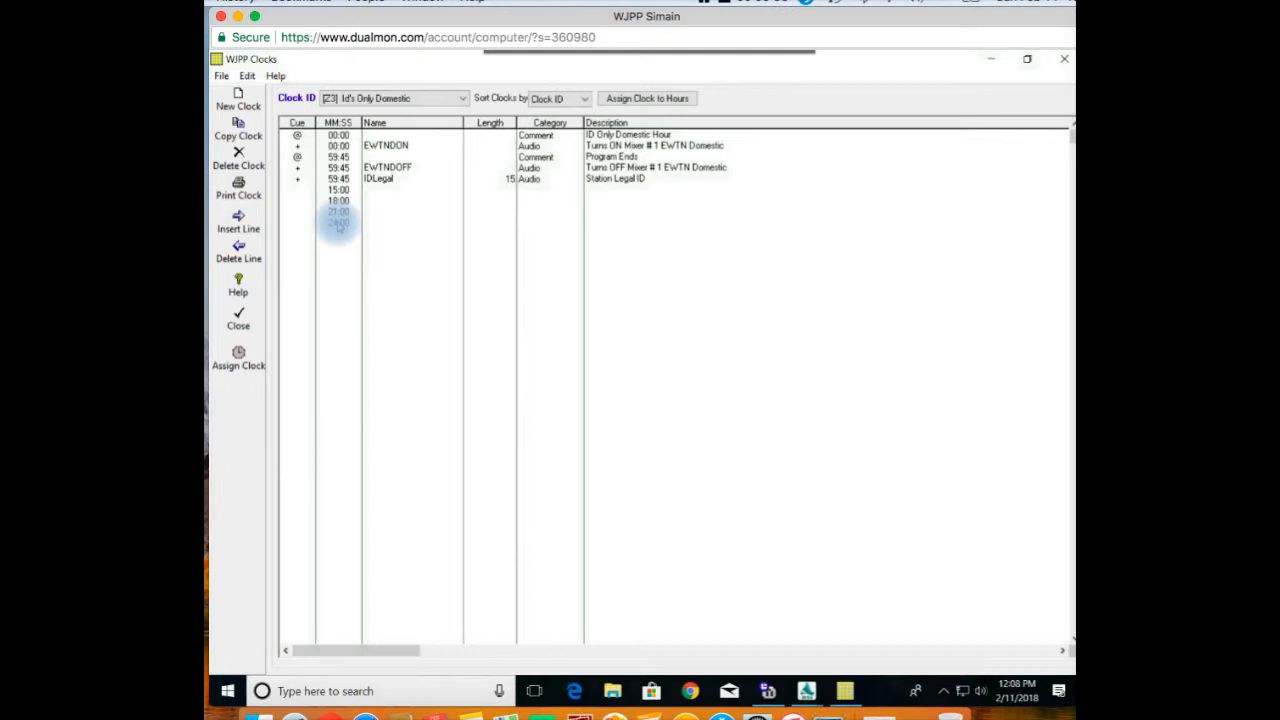
left_click(338, 223)
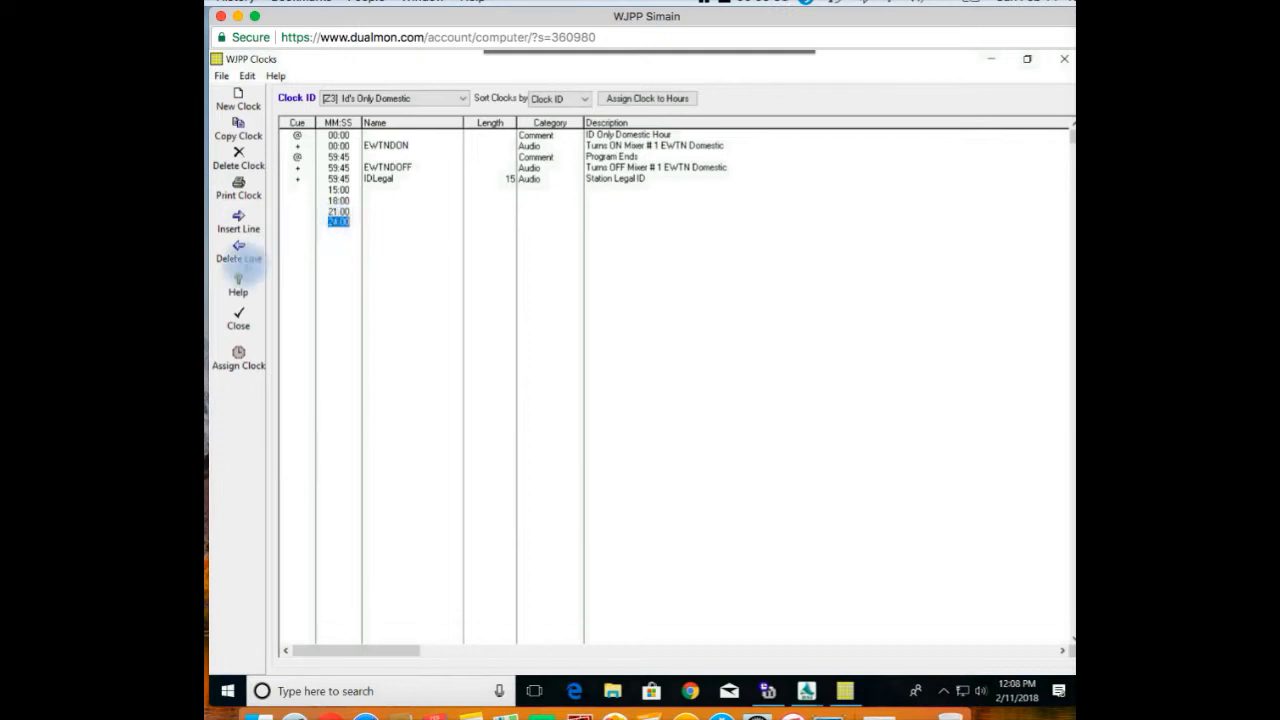
left_click(236, 250)
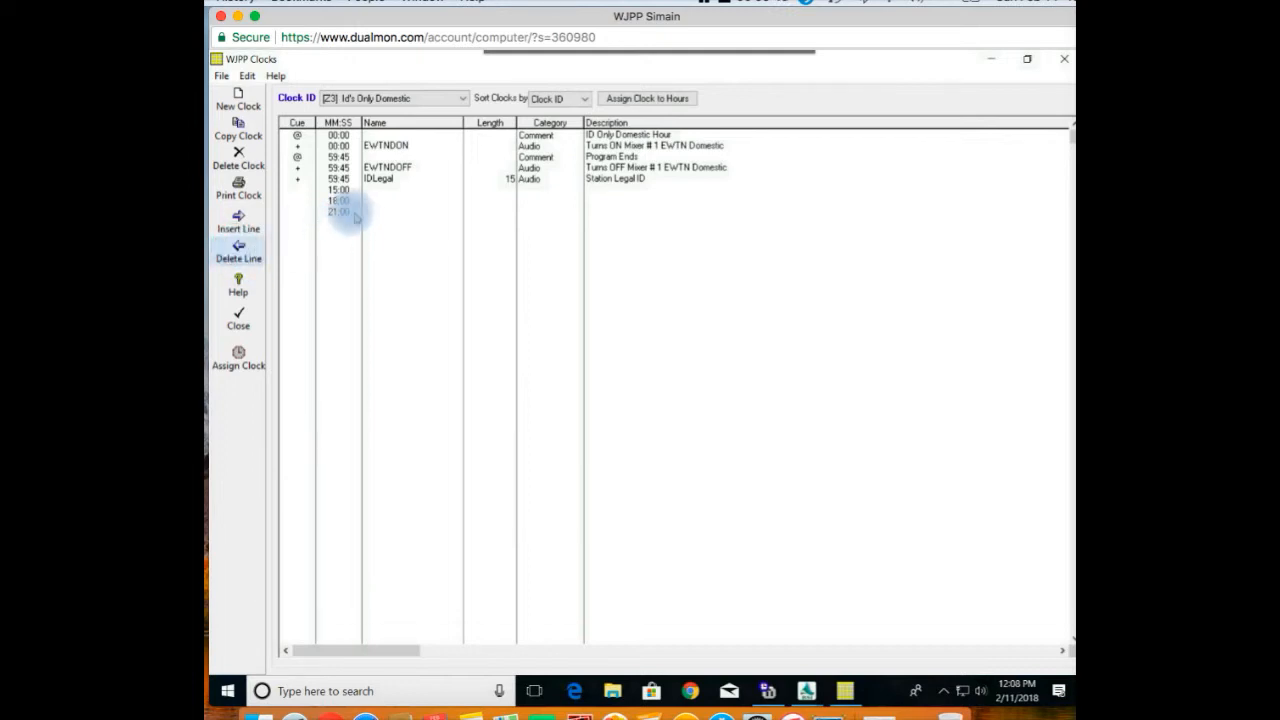
left_click(340, 211)
left_click(238, 246)
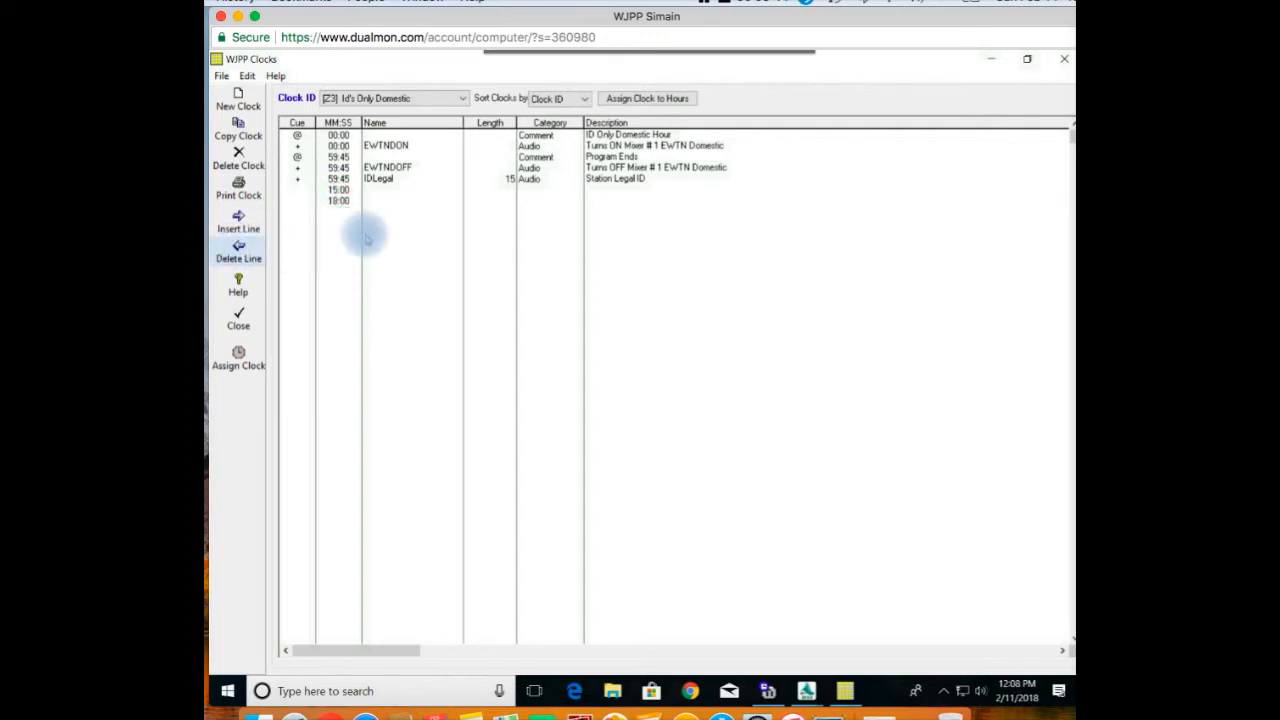
left_click(333, 203)
left_click(333, 202)
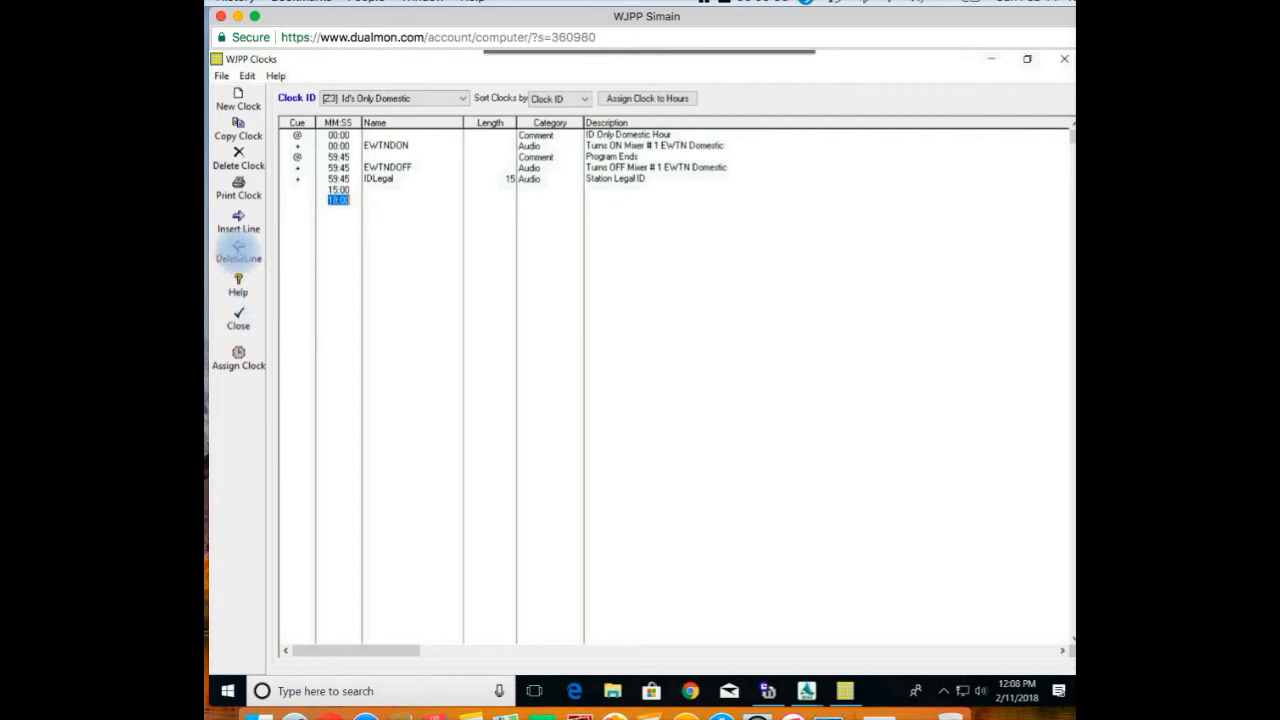
left_click(238, 250)
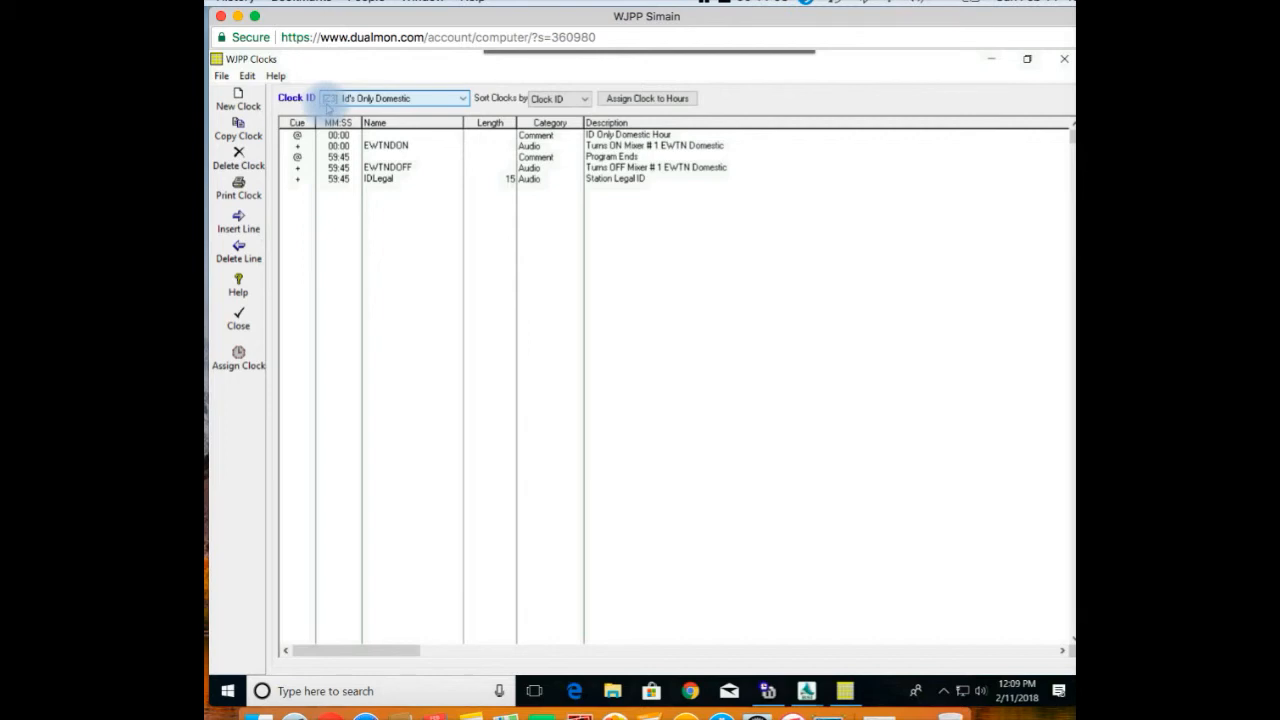
Assign clock Z3 to all days and hours in the IDOnly assignment grid and close the clock editor
left_click(238, 358)
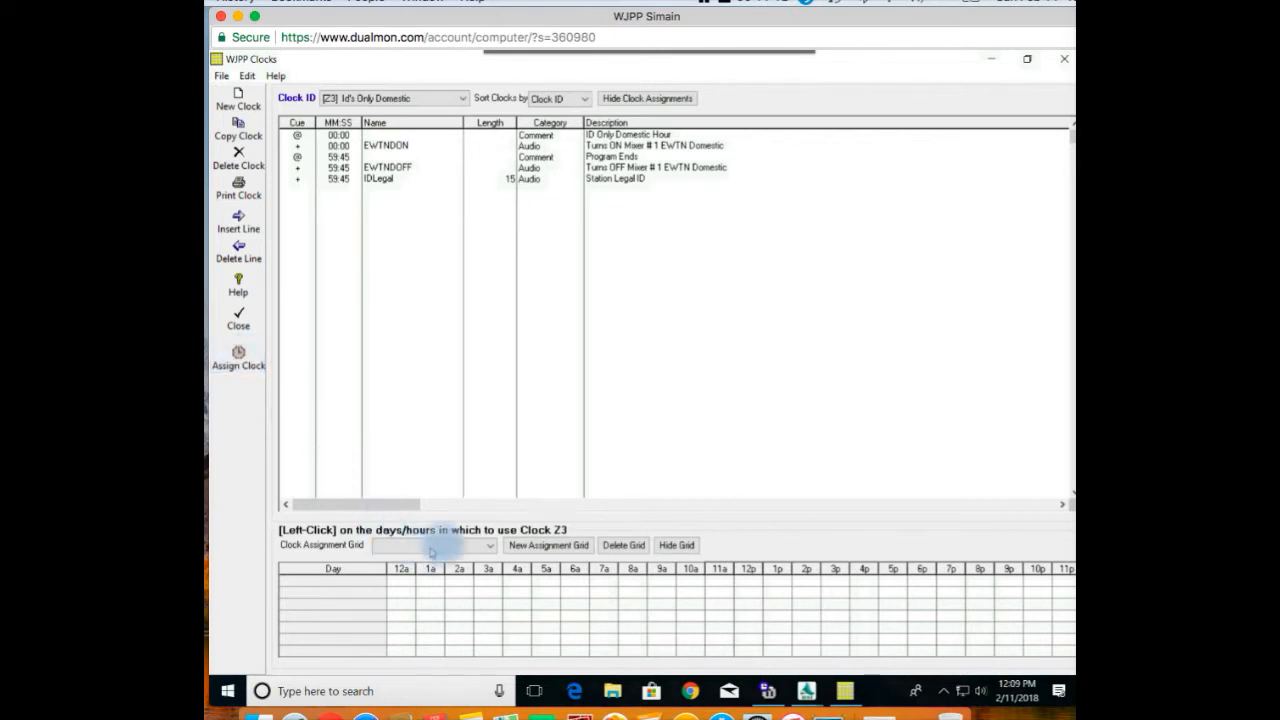
left_click(489, 548)
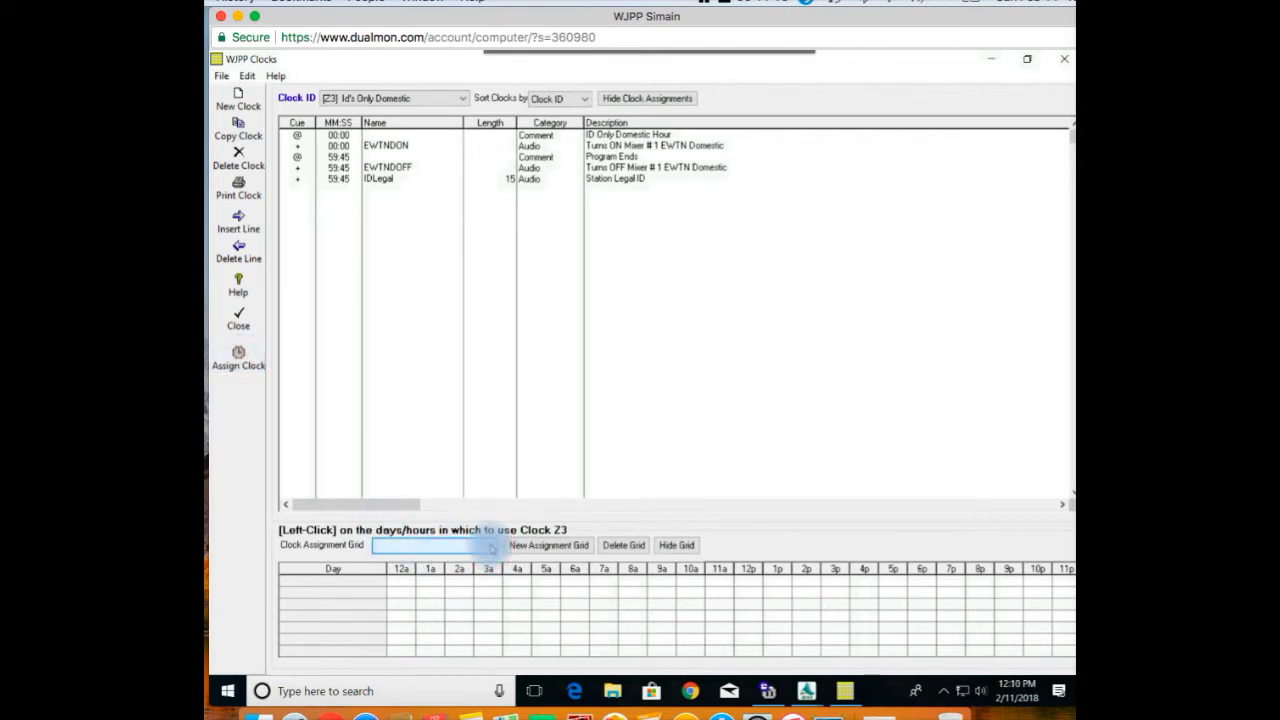
left_click(491, 548)
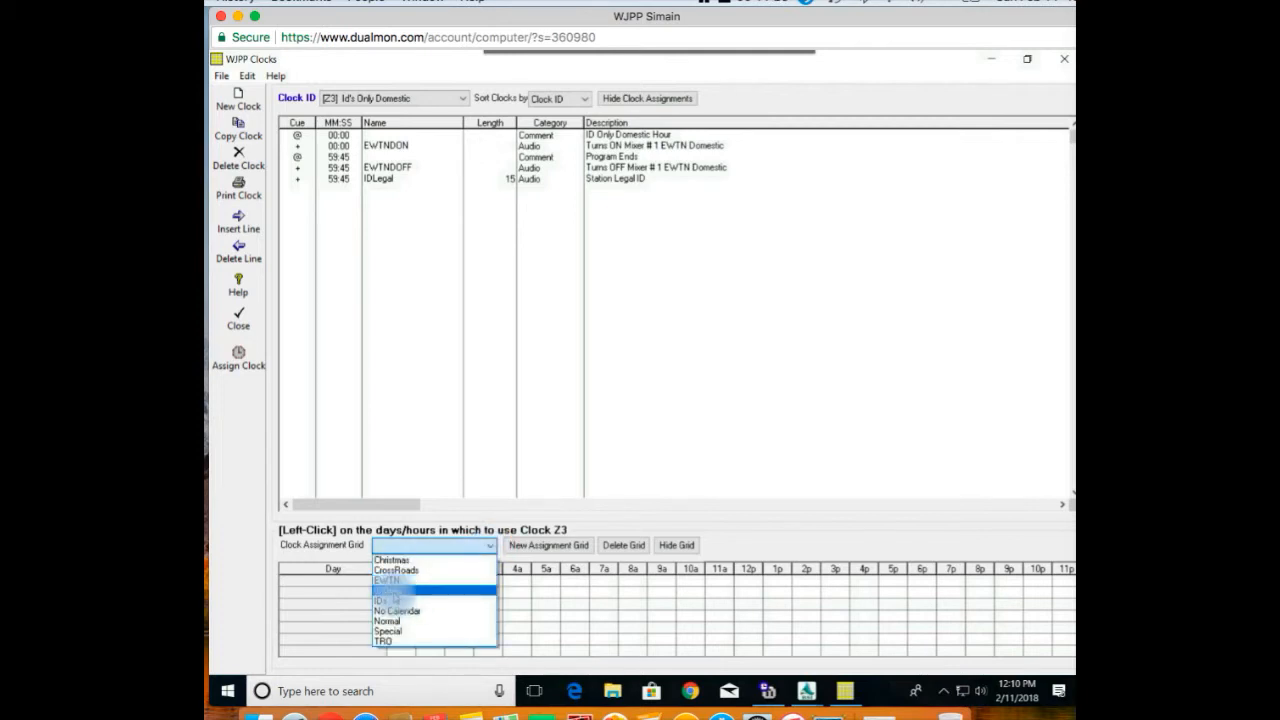
left_click(390, 591)
left_click(429, 592)
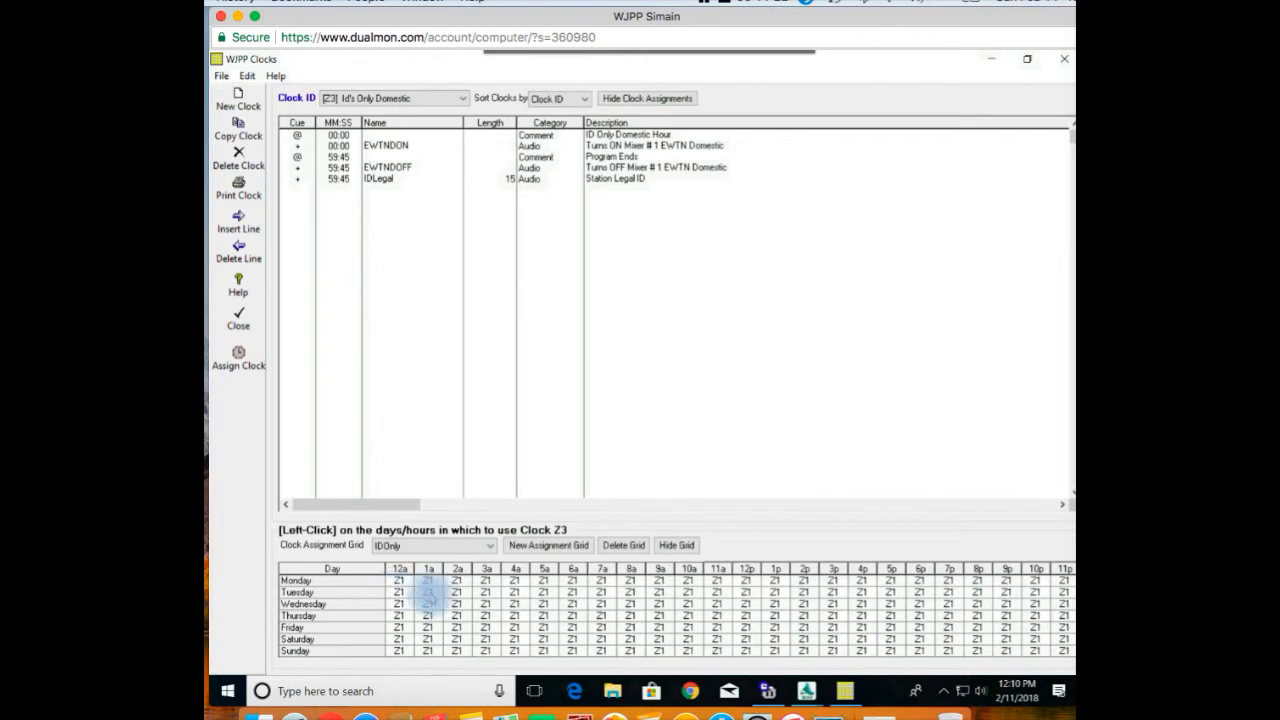
left_click(336, 570)
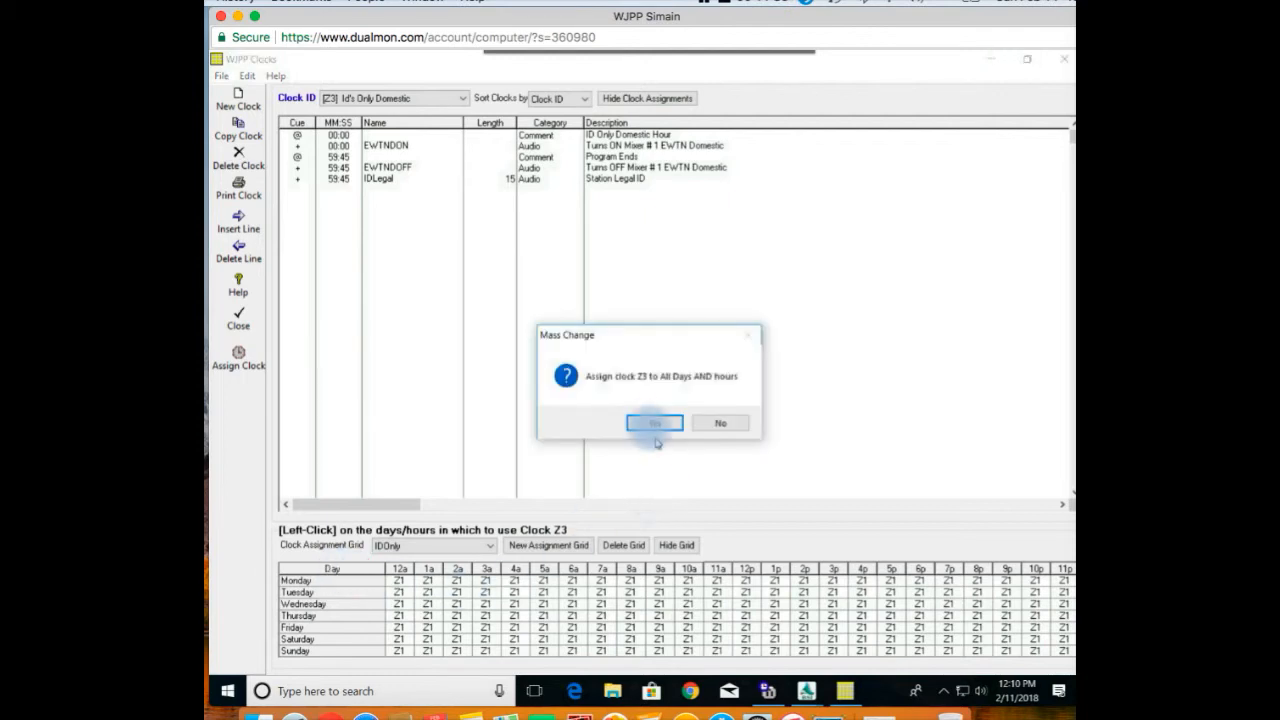
left_click(654, 424)
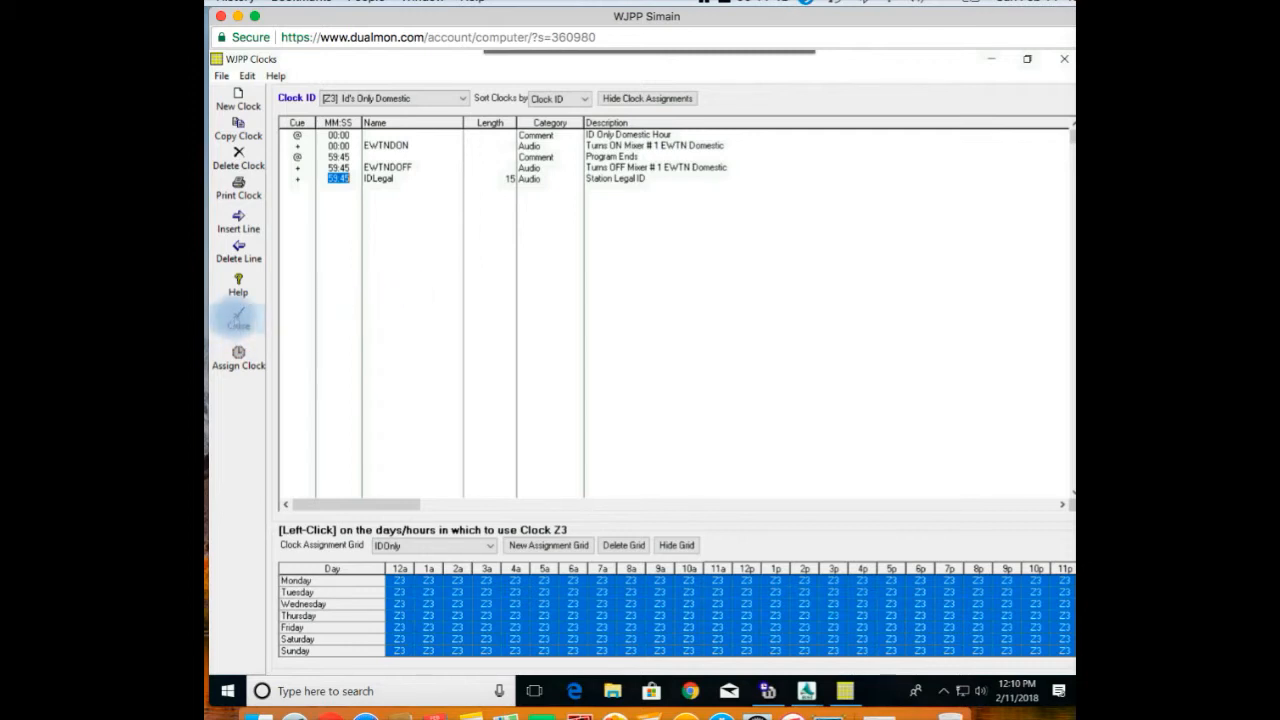
left_click(235, 318)
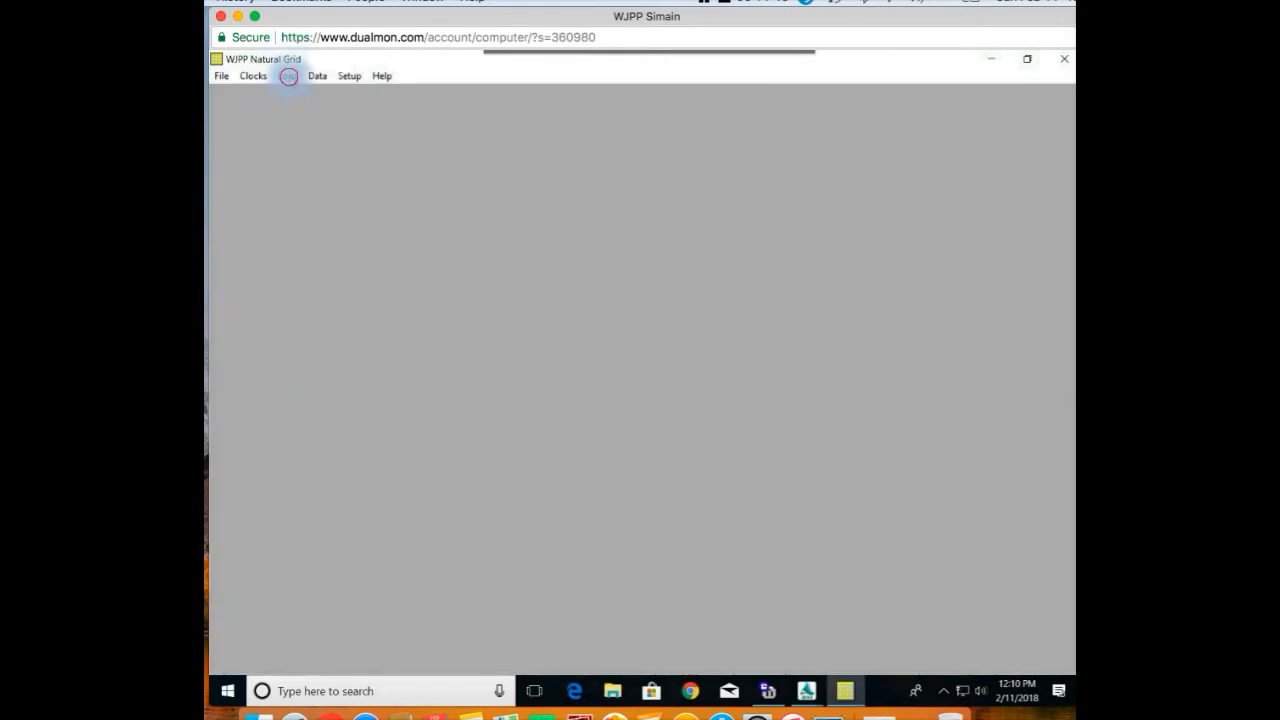
Build a new log for Wednesday, September 13, 2017 using the IDOnly clock assignment grid and look through its hours
left_click(288, 77)
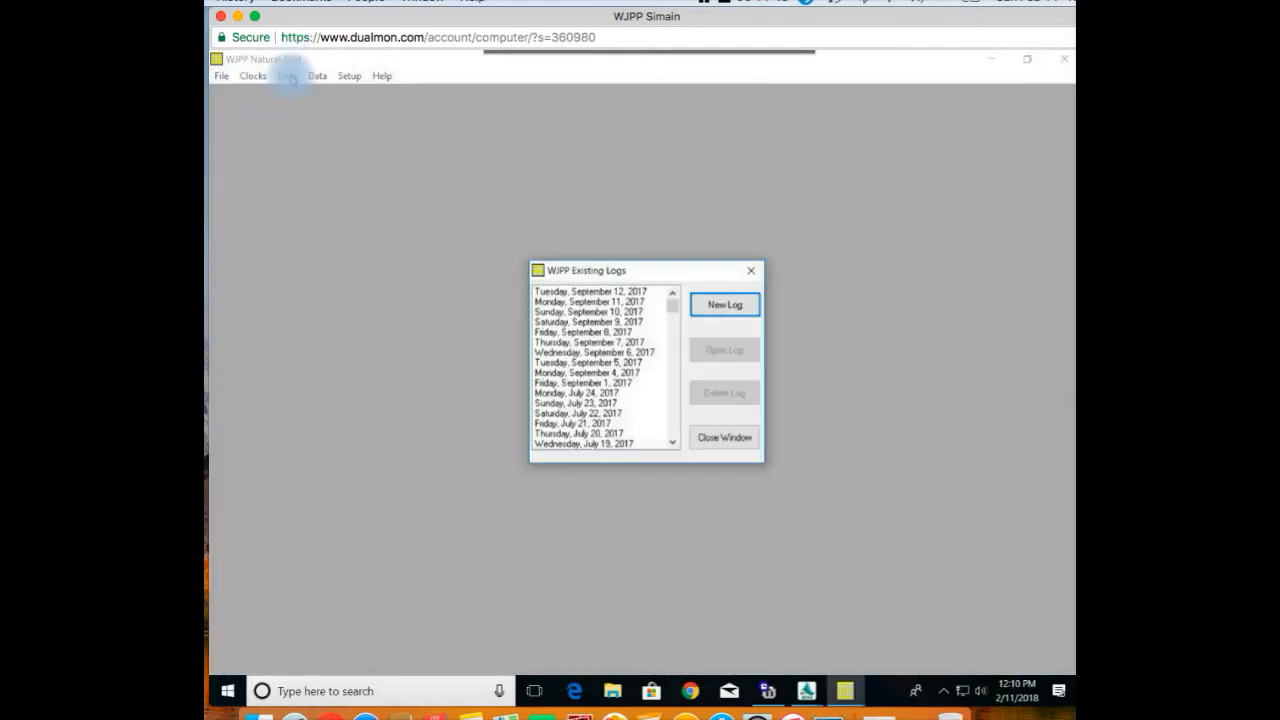
left_click(727, 307)
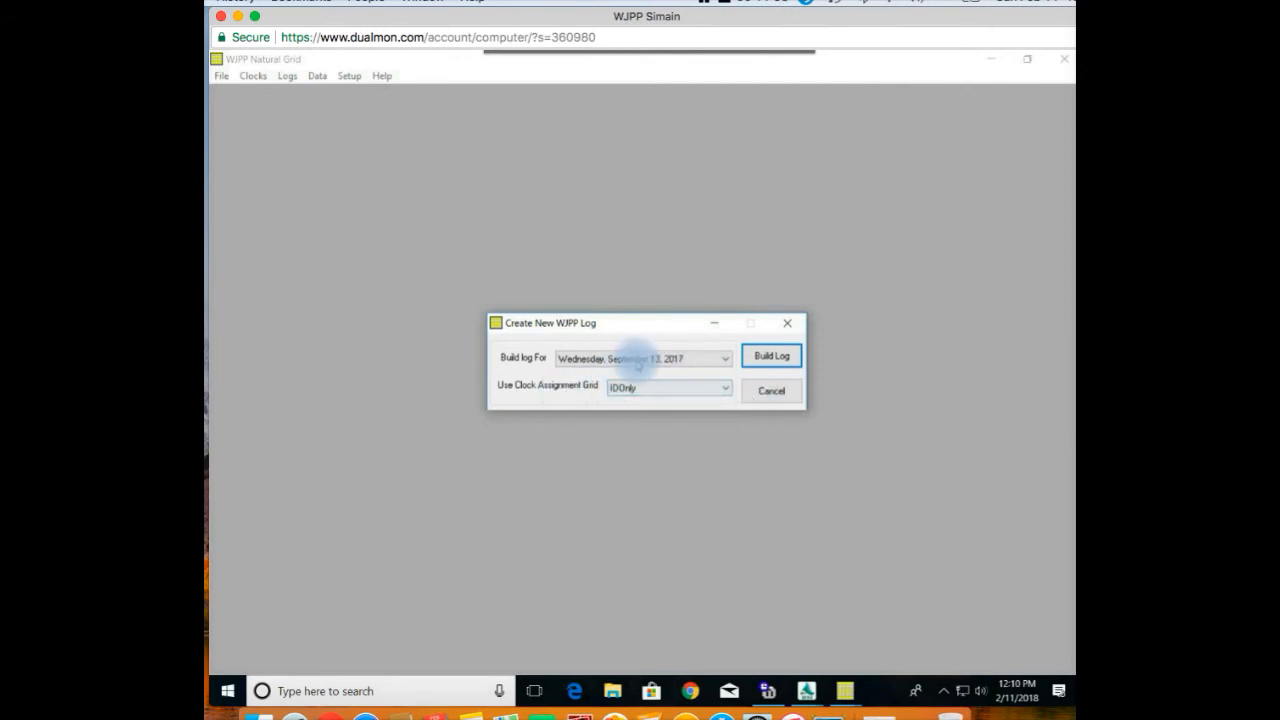
left_click(772, 356)
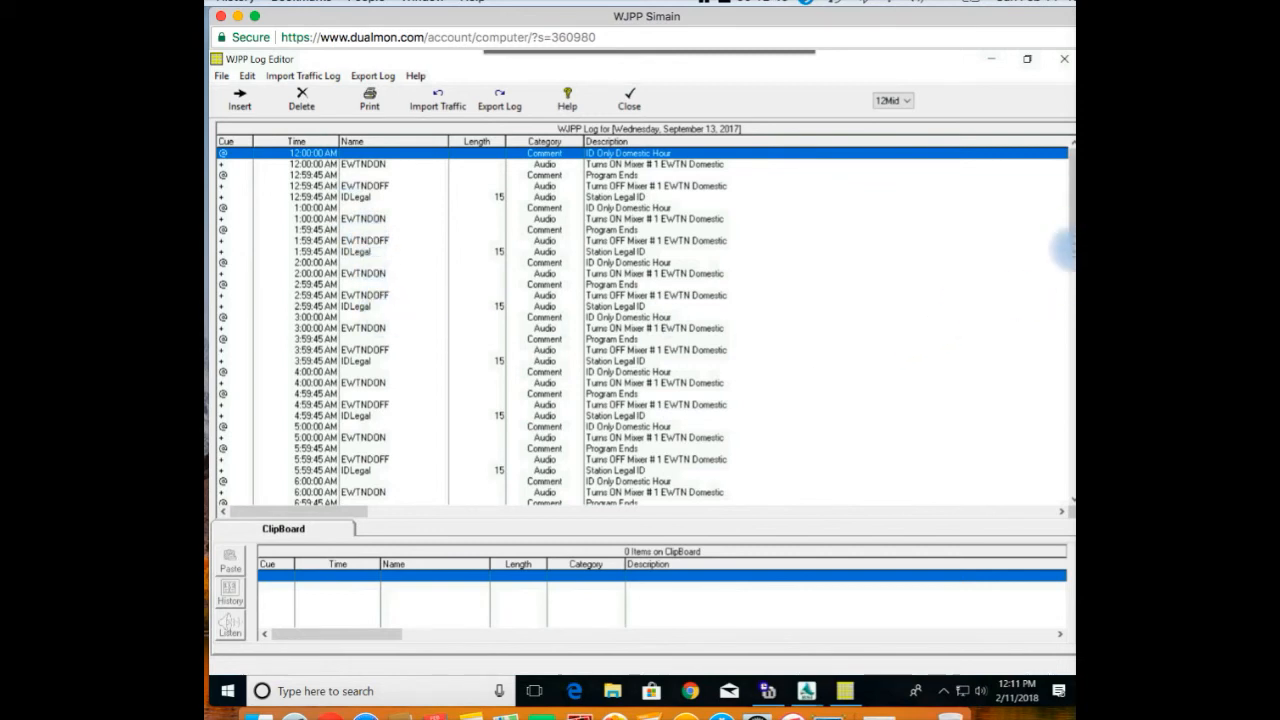
left_click(1070, 318)
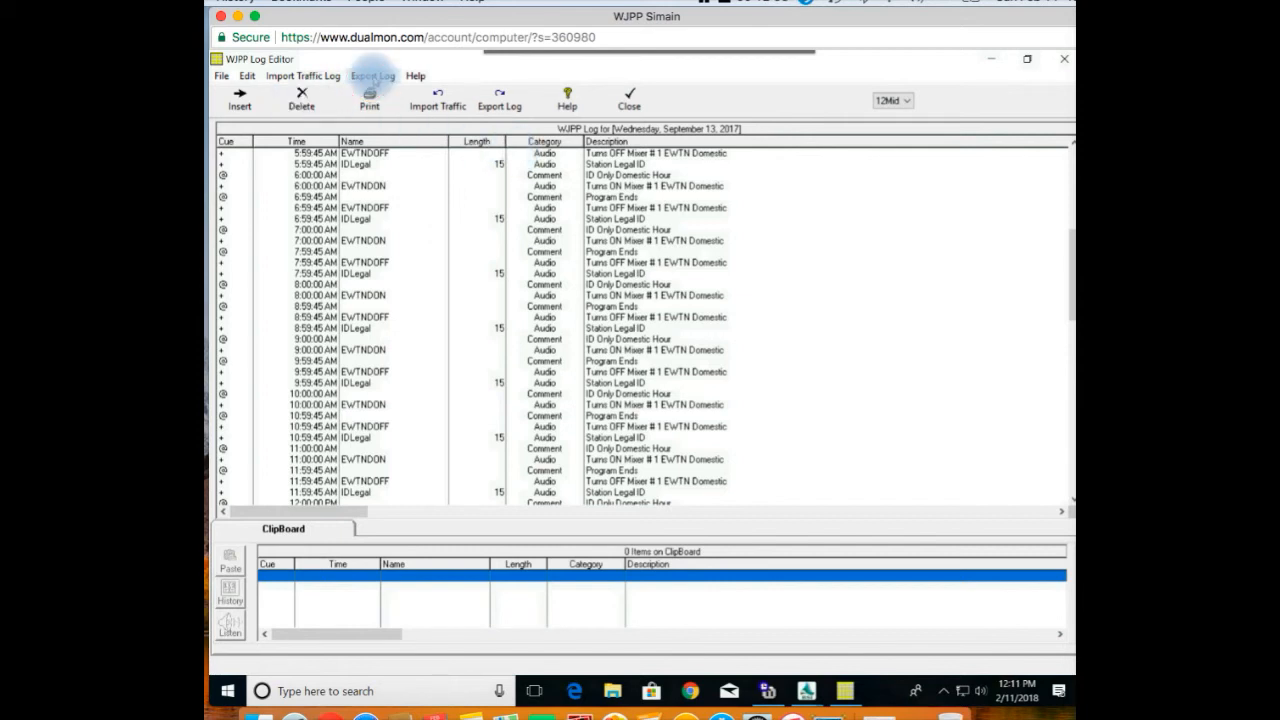
Export the September 13 log in BSI Simian [Pipe-Delimited] format to C:\BSI32\import\091317C.Log
left_click(373, 76)
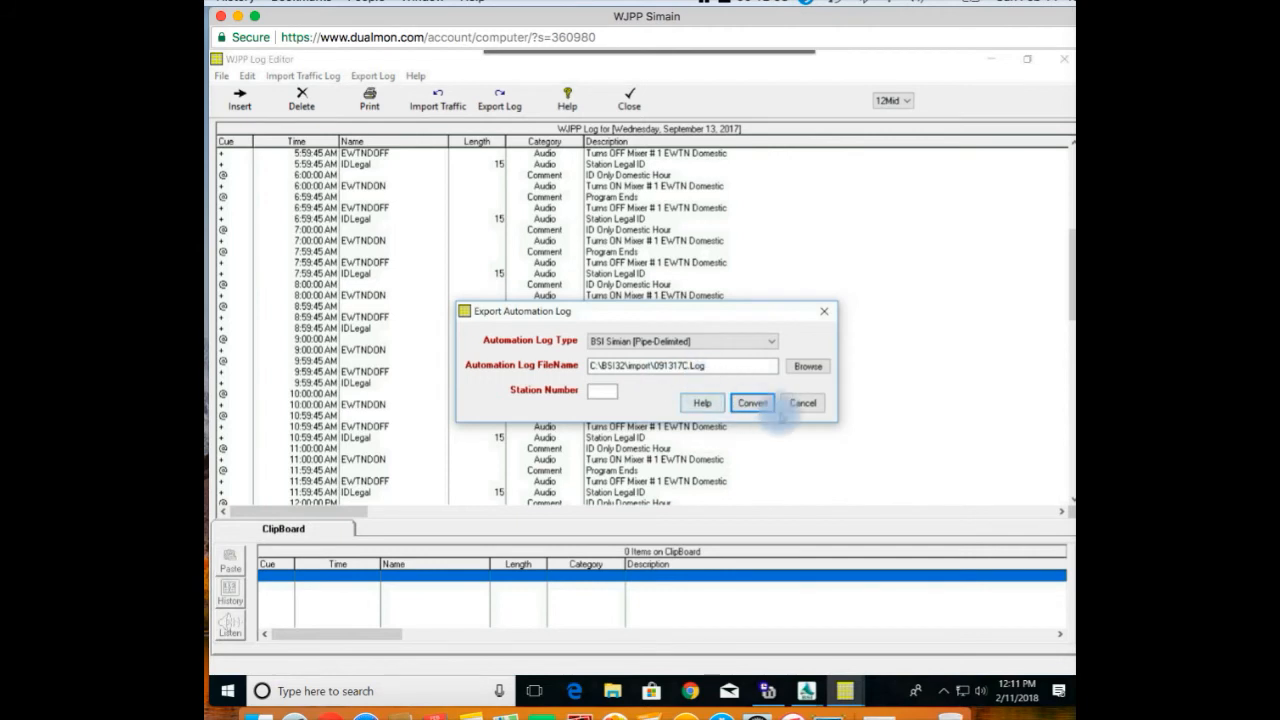
left_click(760, 403)
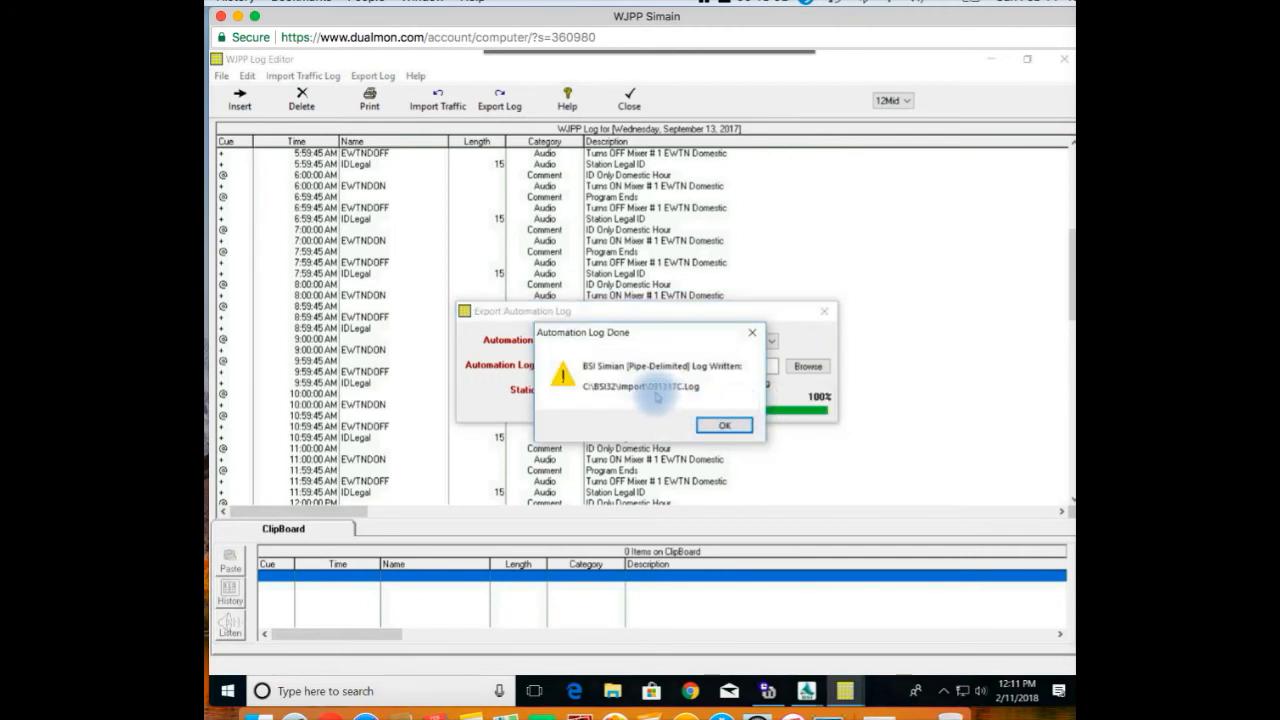
left_click(726, 426)
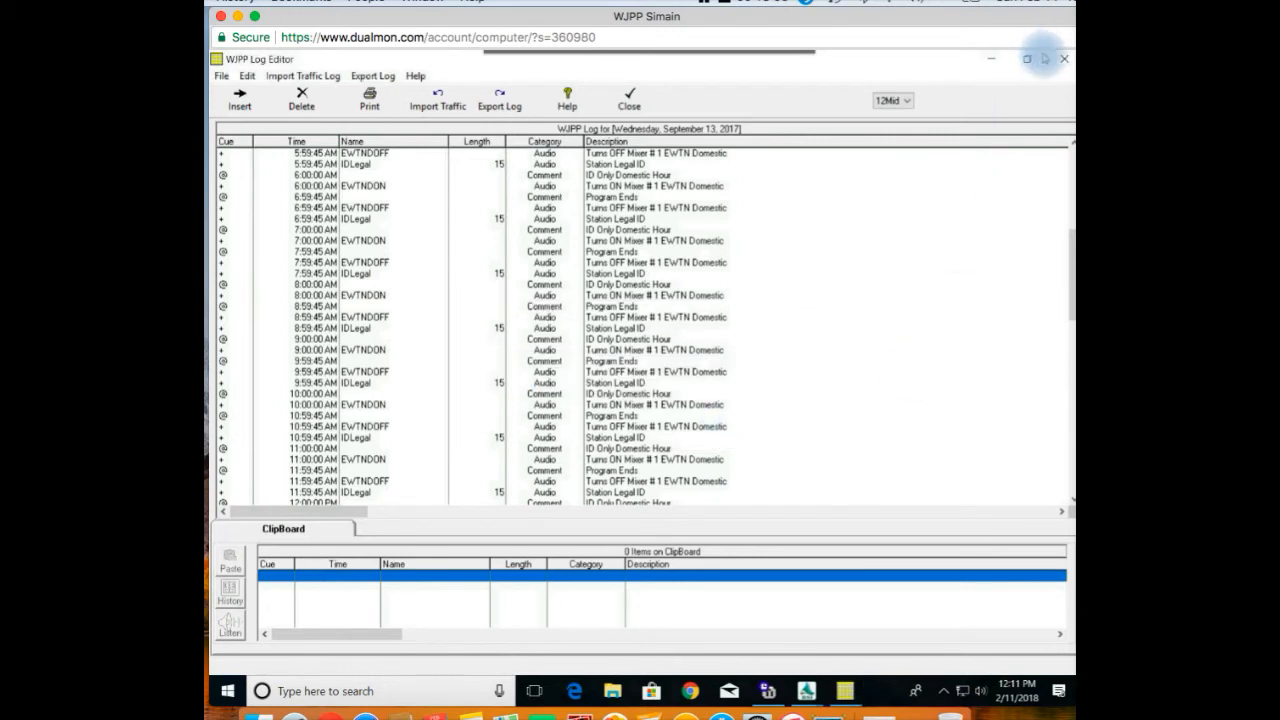
Leave the log editor and exit Natural Grid without saving an external database backup
left_click(992, 61)
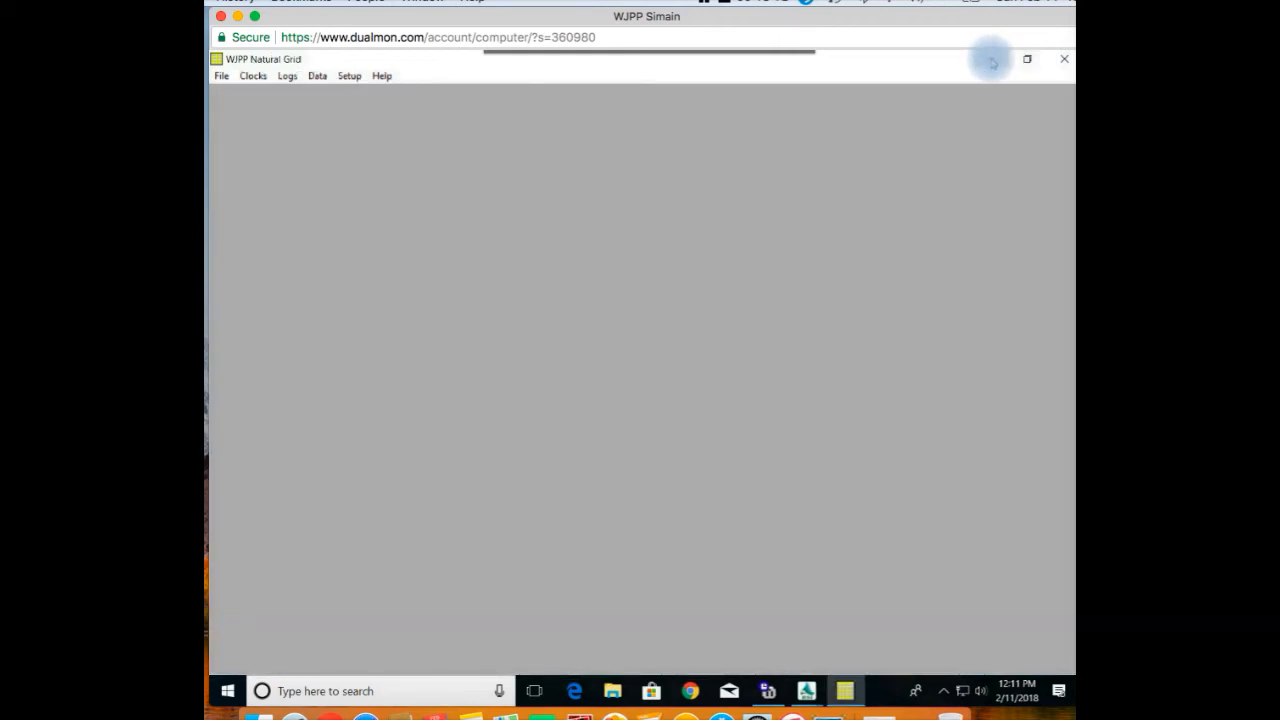
left_click(1062, 61)
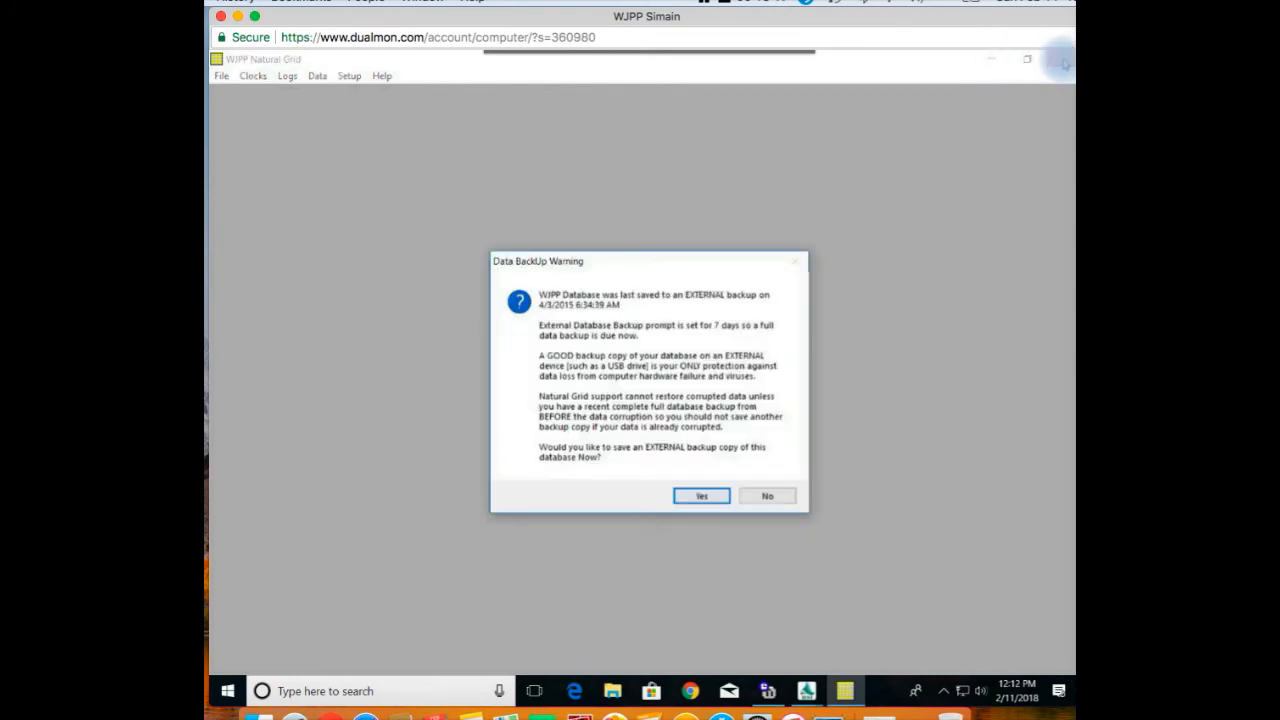
left_click(767, 498)
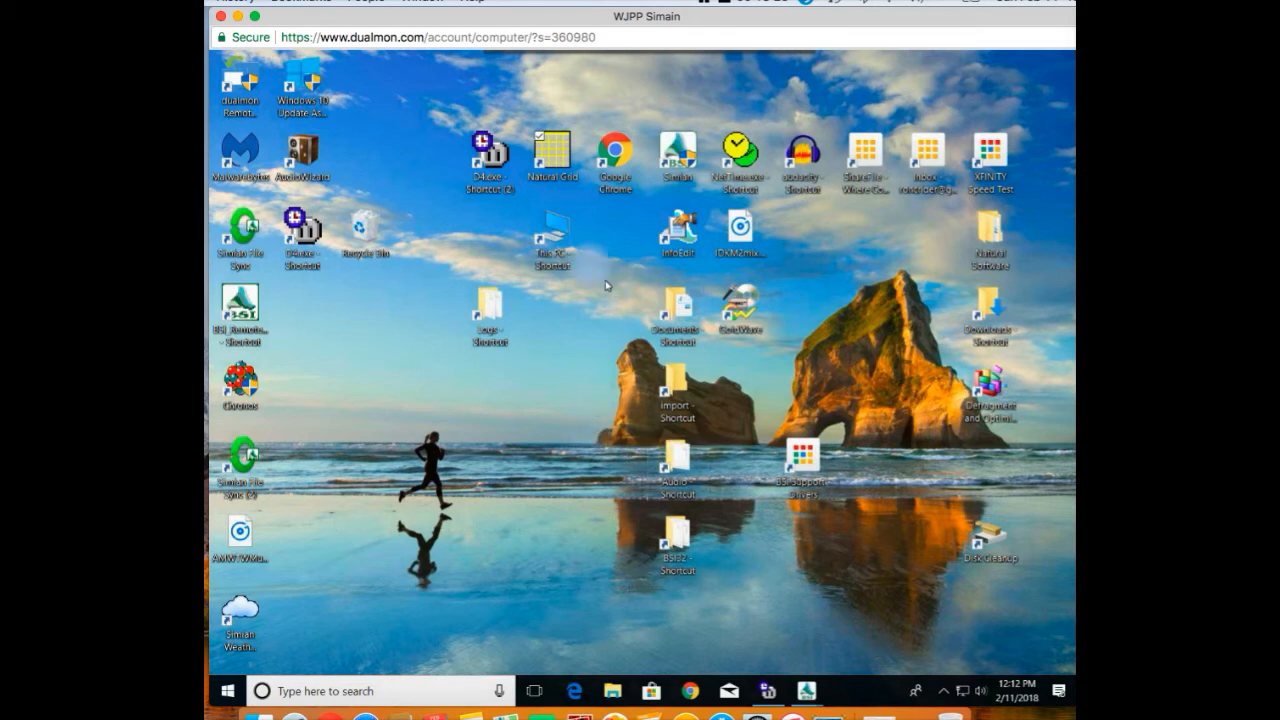
Open Simian from the desktop and examine the hourly events in program log 091217C
double_click(676, 144)
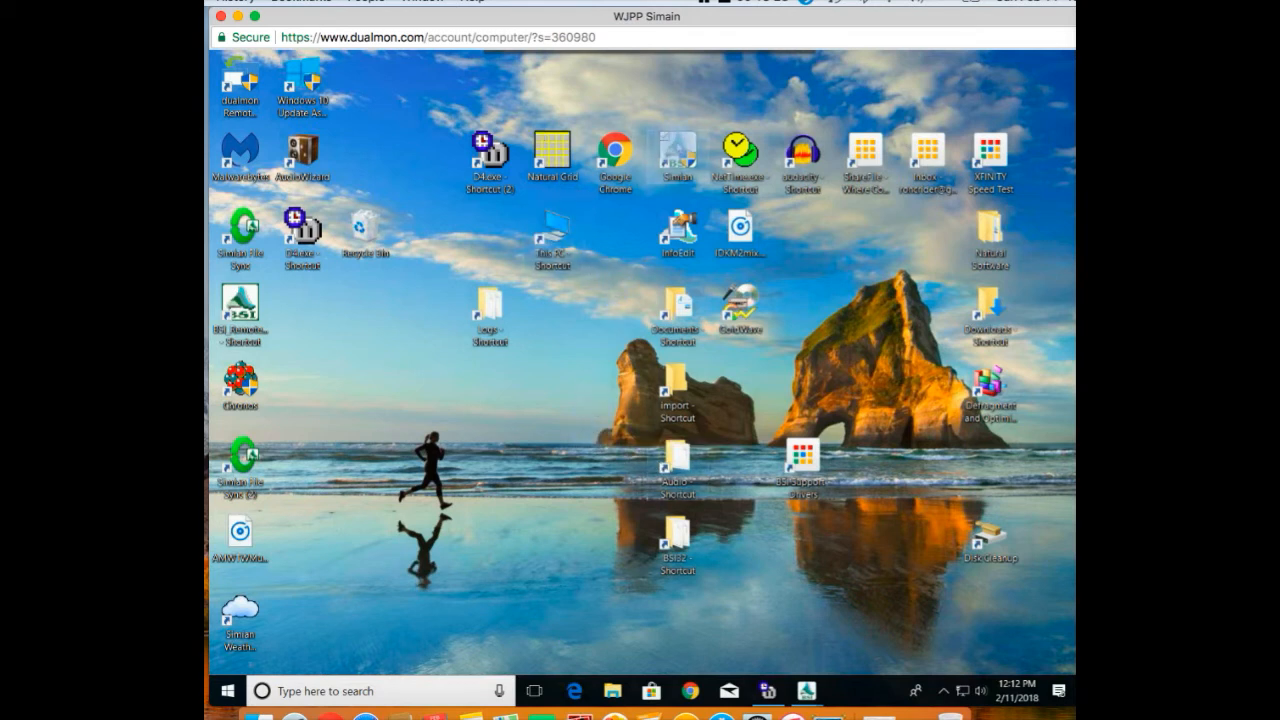
right_click(677, 146)
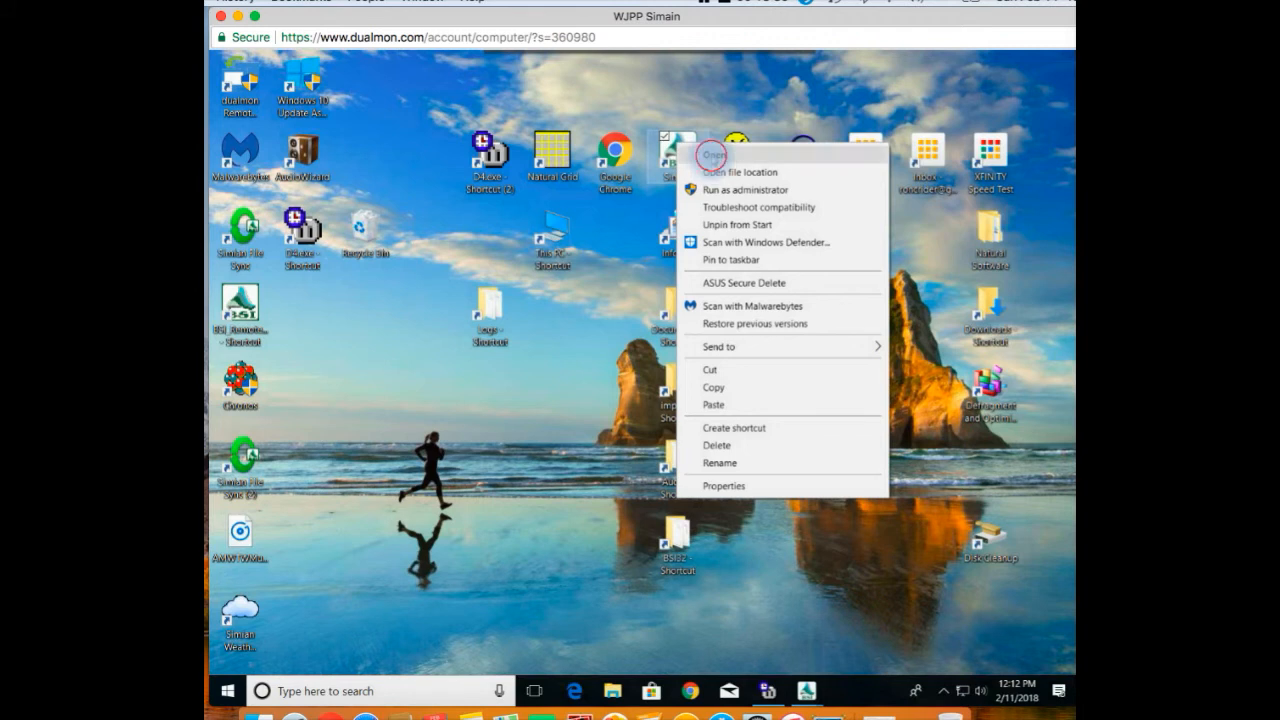
left_click(714, 155)
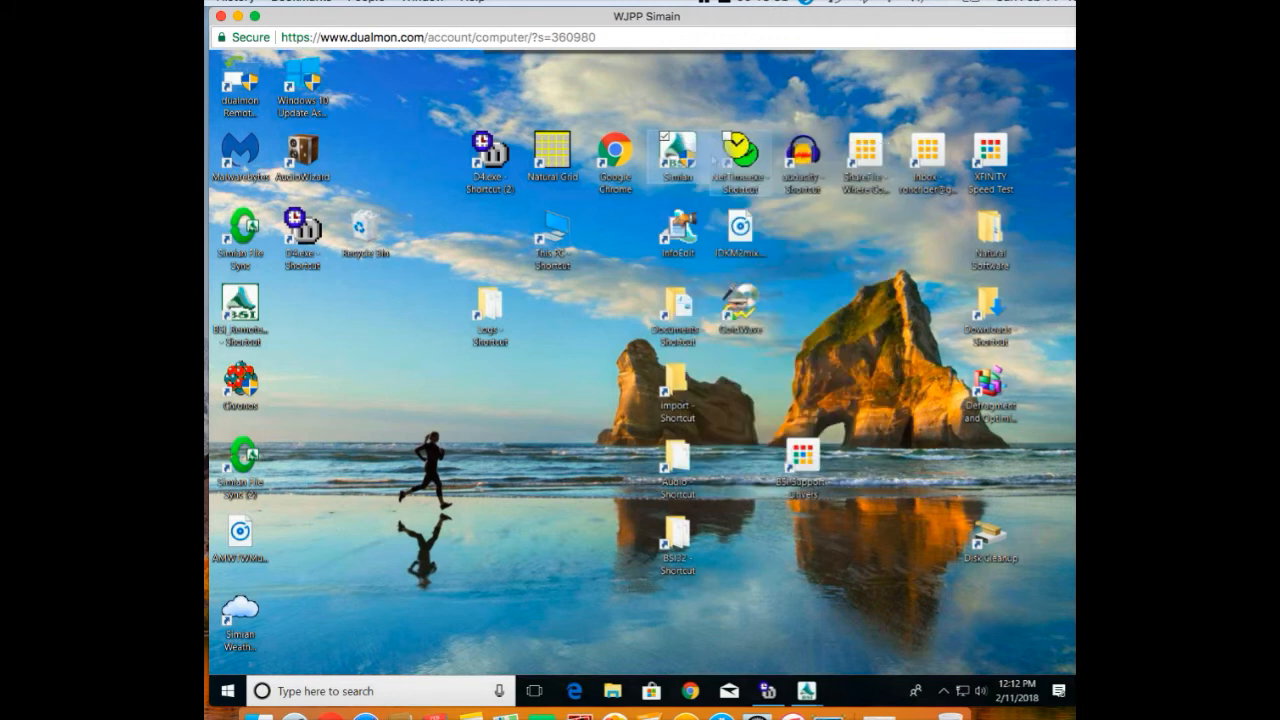
left_click(565, 483)
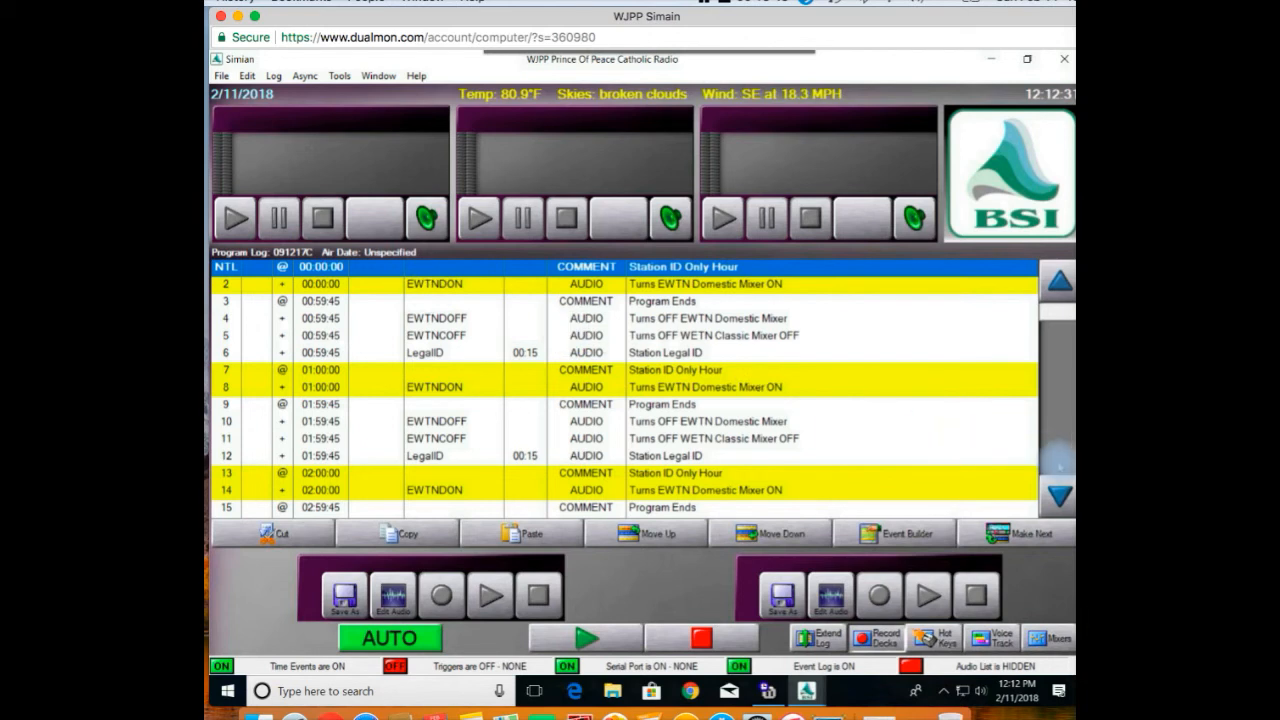
left_click(1059, 460)
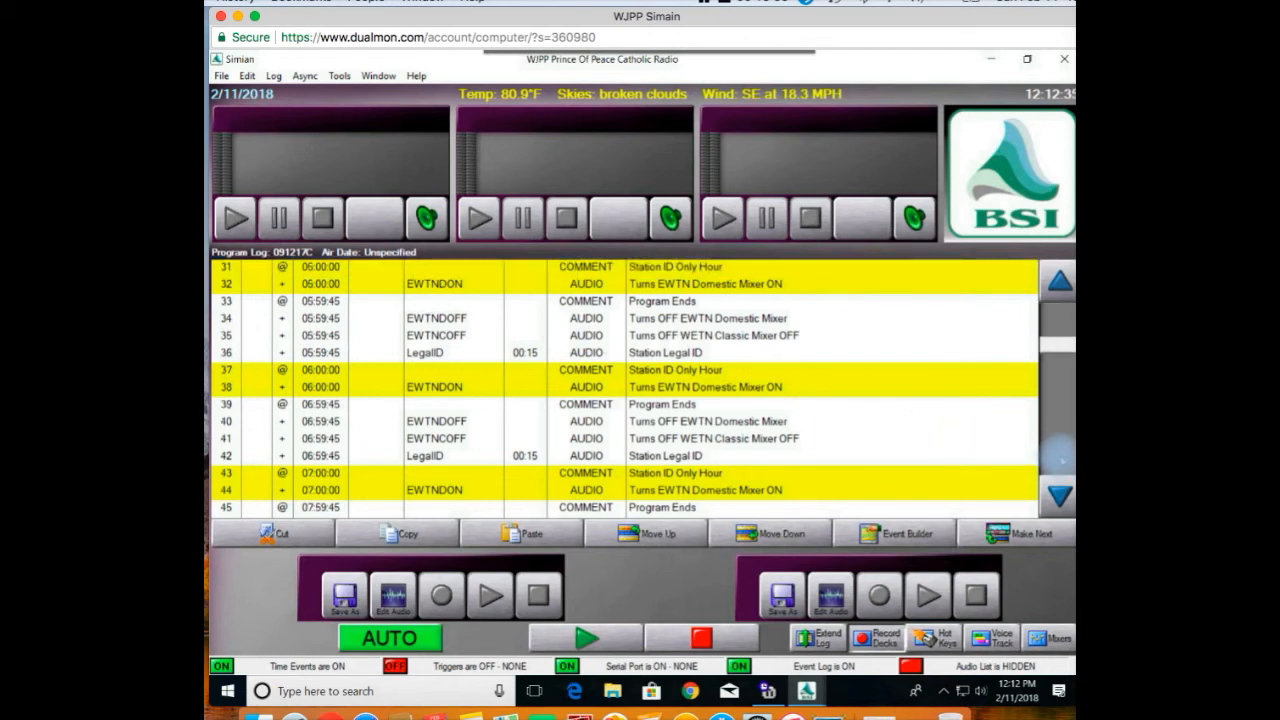
left_click(1061, 460)
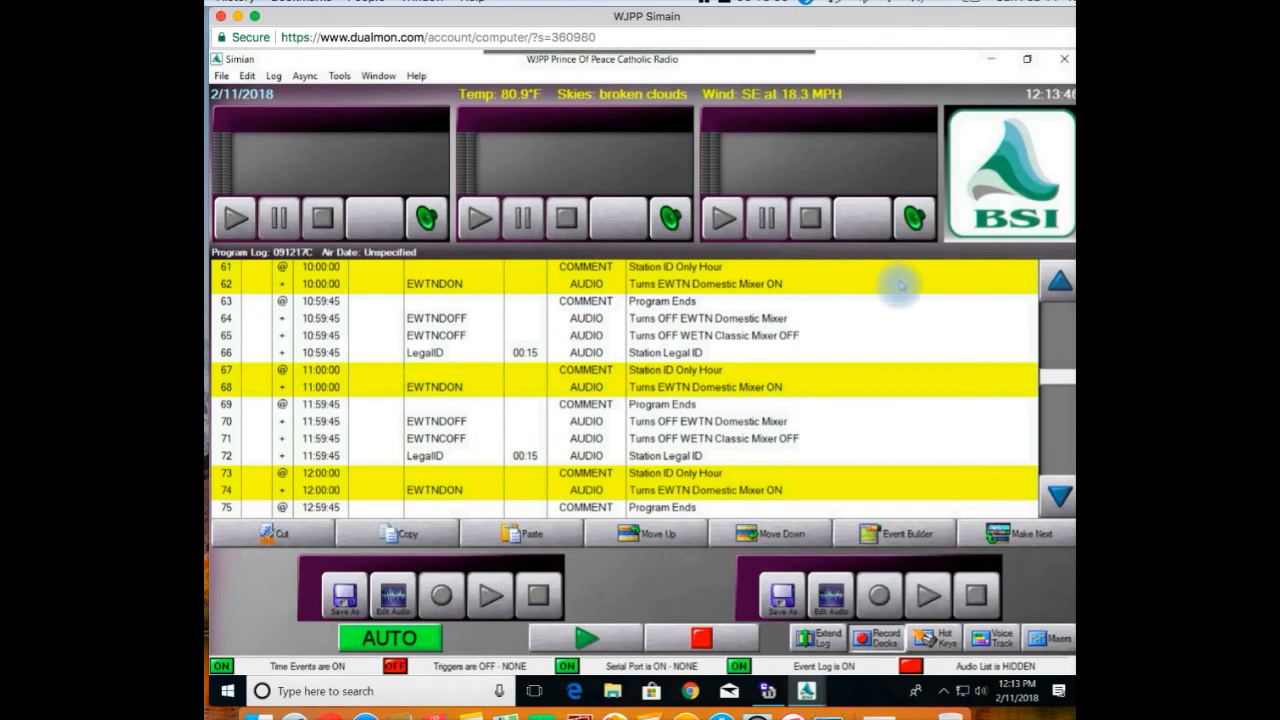
left_click(916, 712)
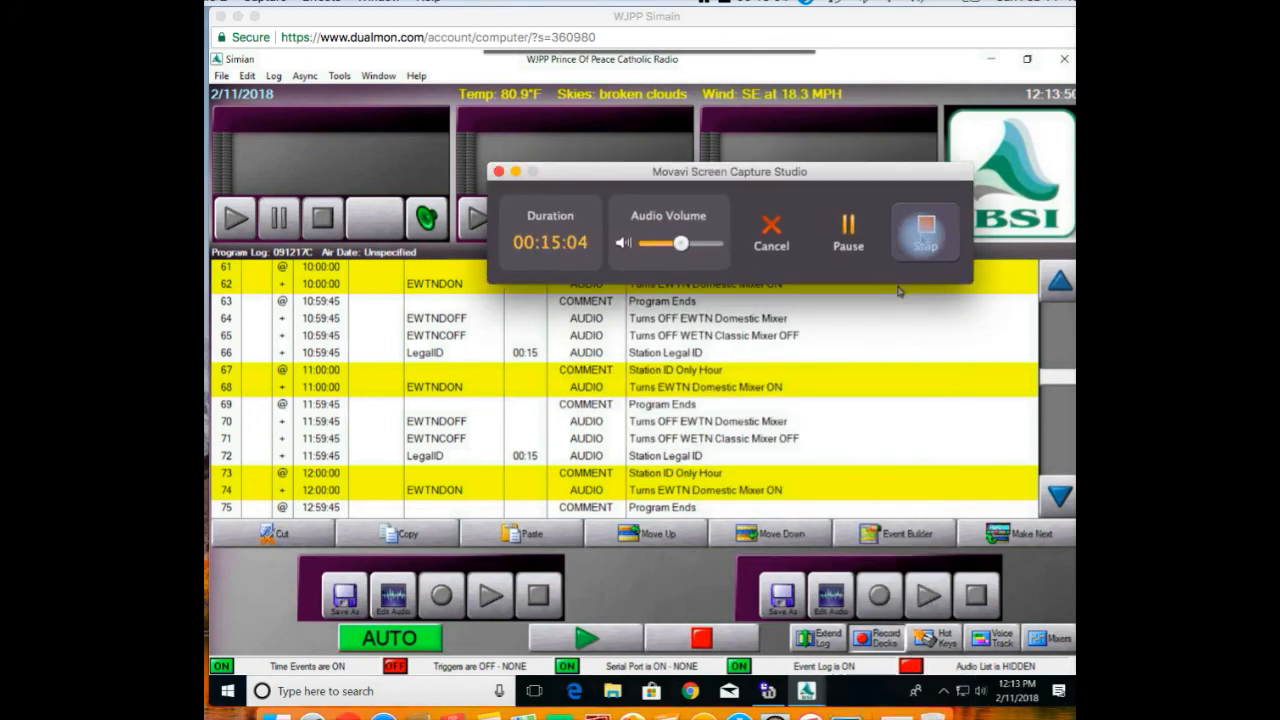
left_click(918, 236)
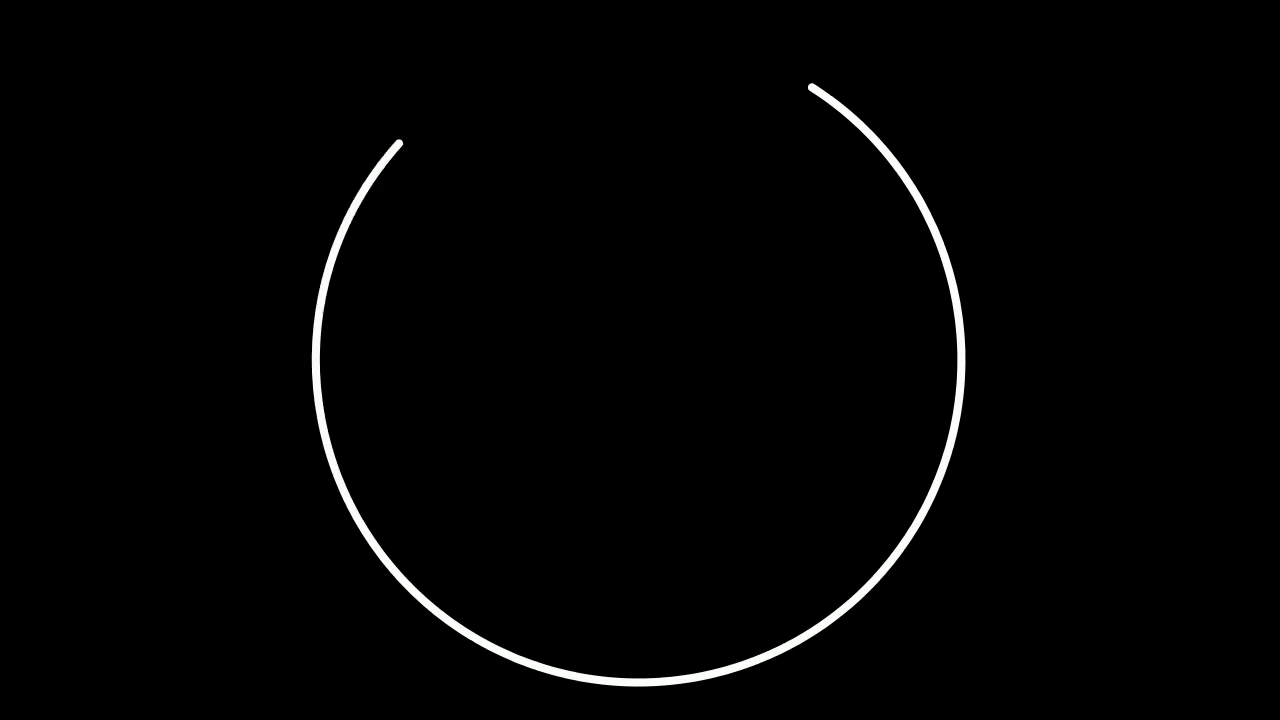